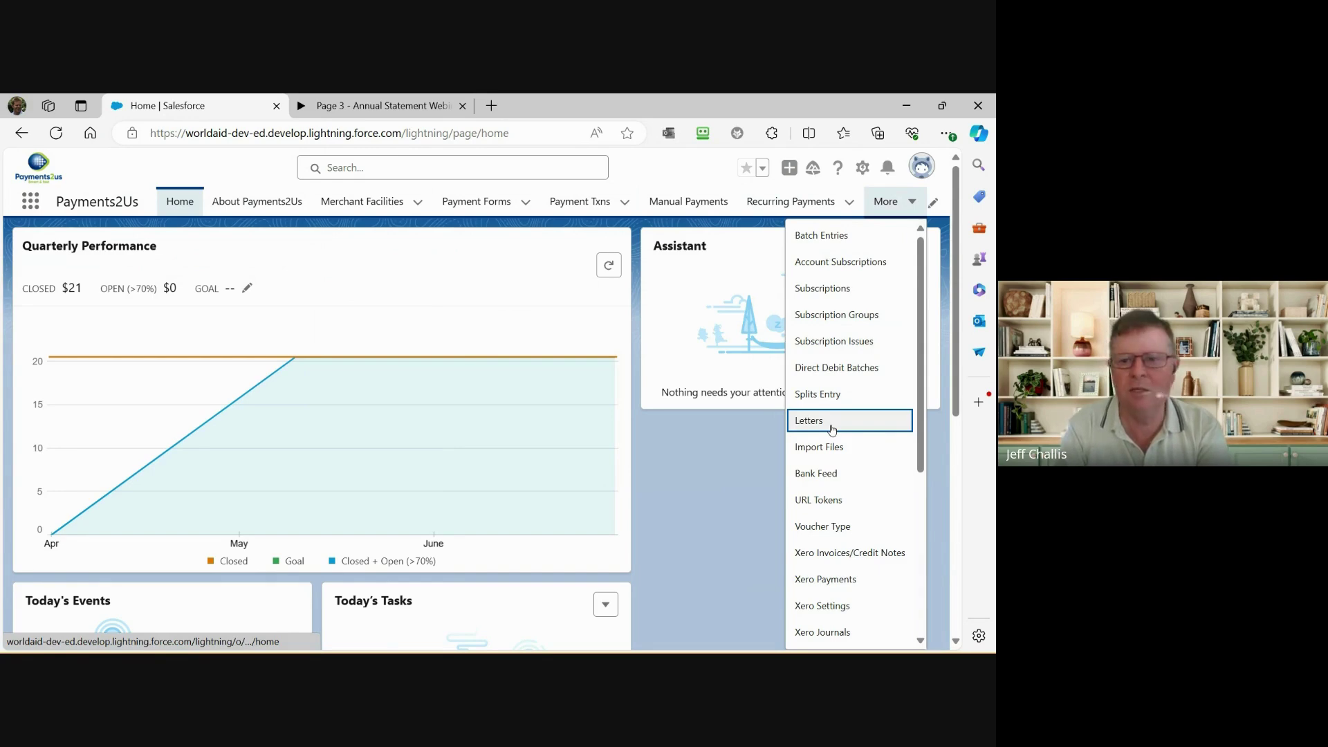
Clone the "DEMO: Campaign - Statement" letter and name the copy "DEMO: Campaign - Statement 2024".
{"action": "left_click", "coordinate": [832, 428]}
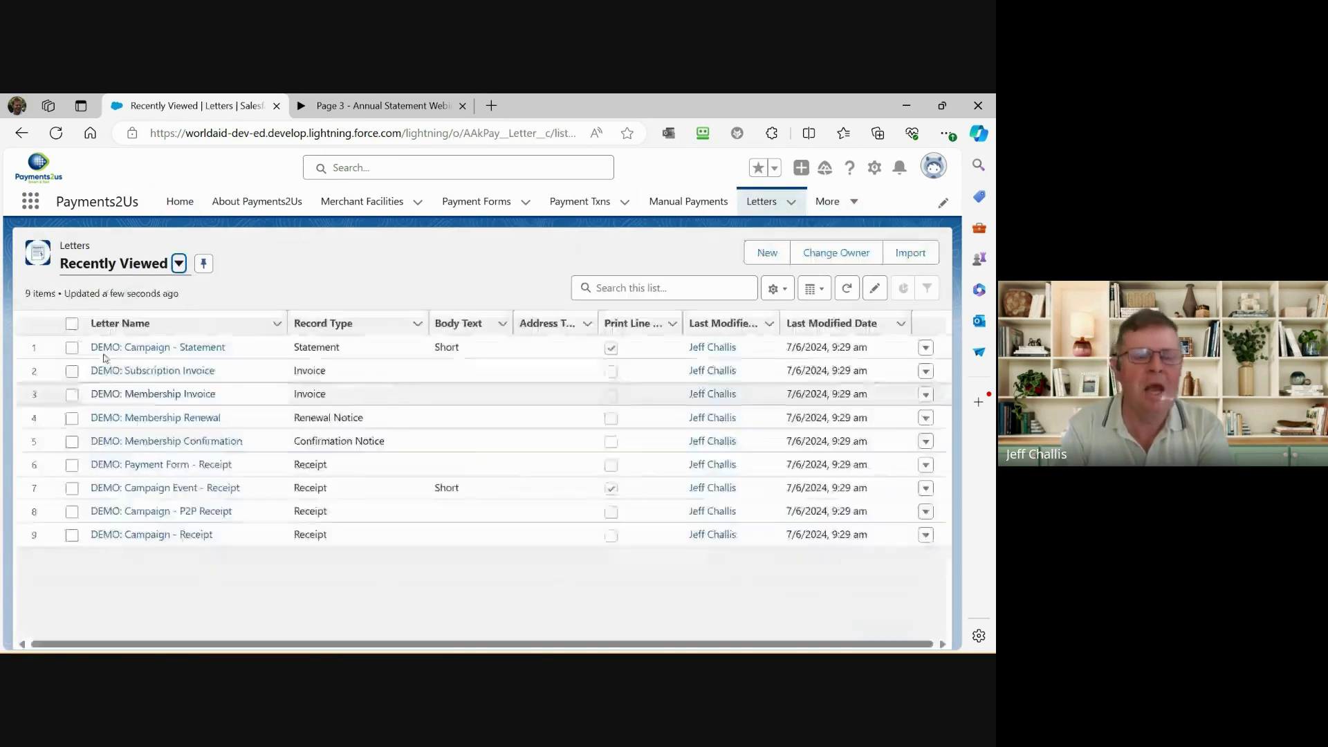
{"action": "left_click", "coordinate": [144, 351]}
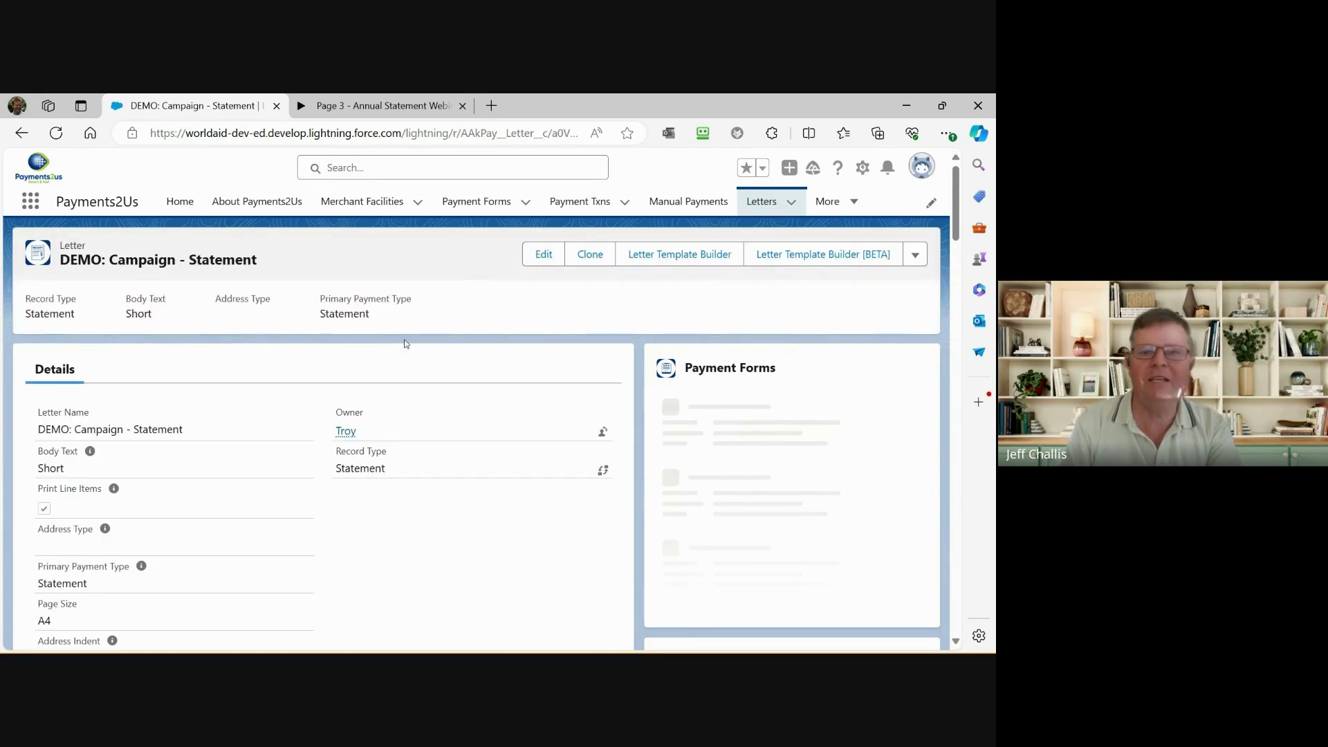
{"action": "left_click", "coordinate": [588, 252]}
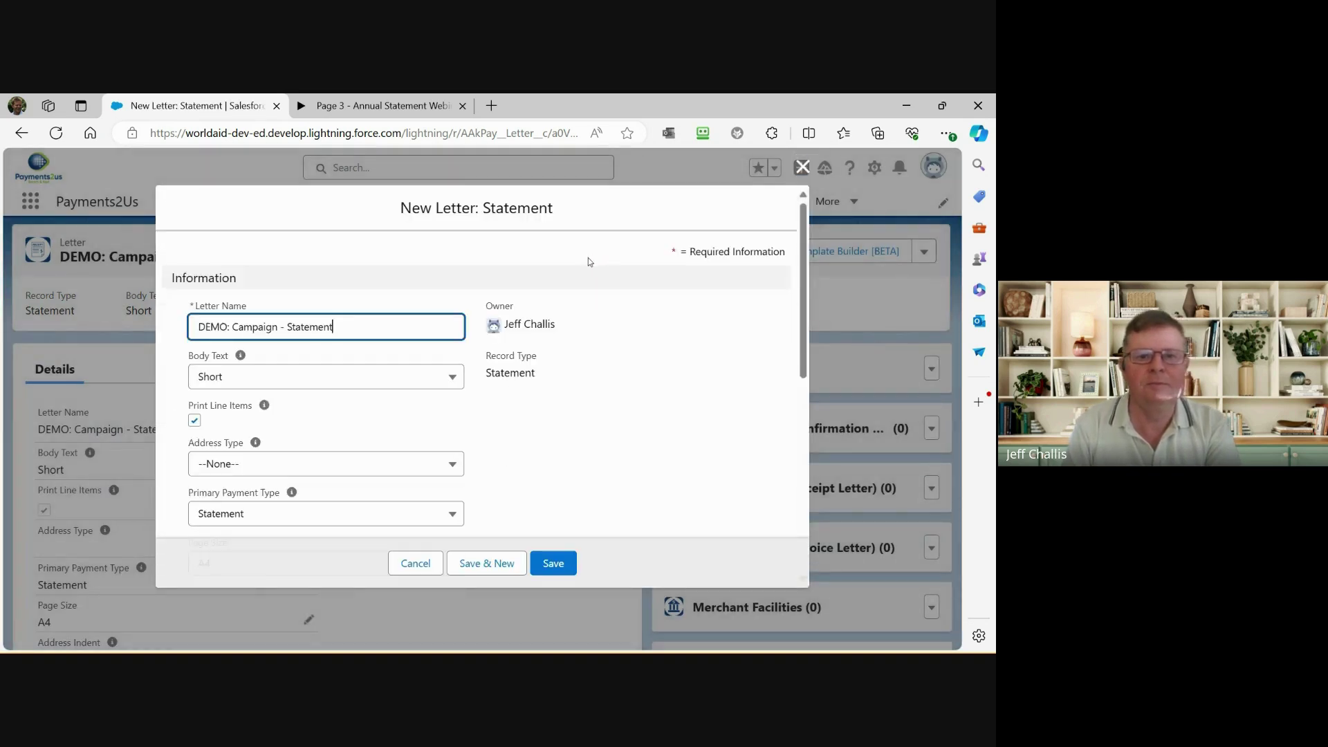
{"action": "type", "text": "2024"}
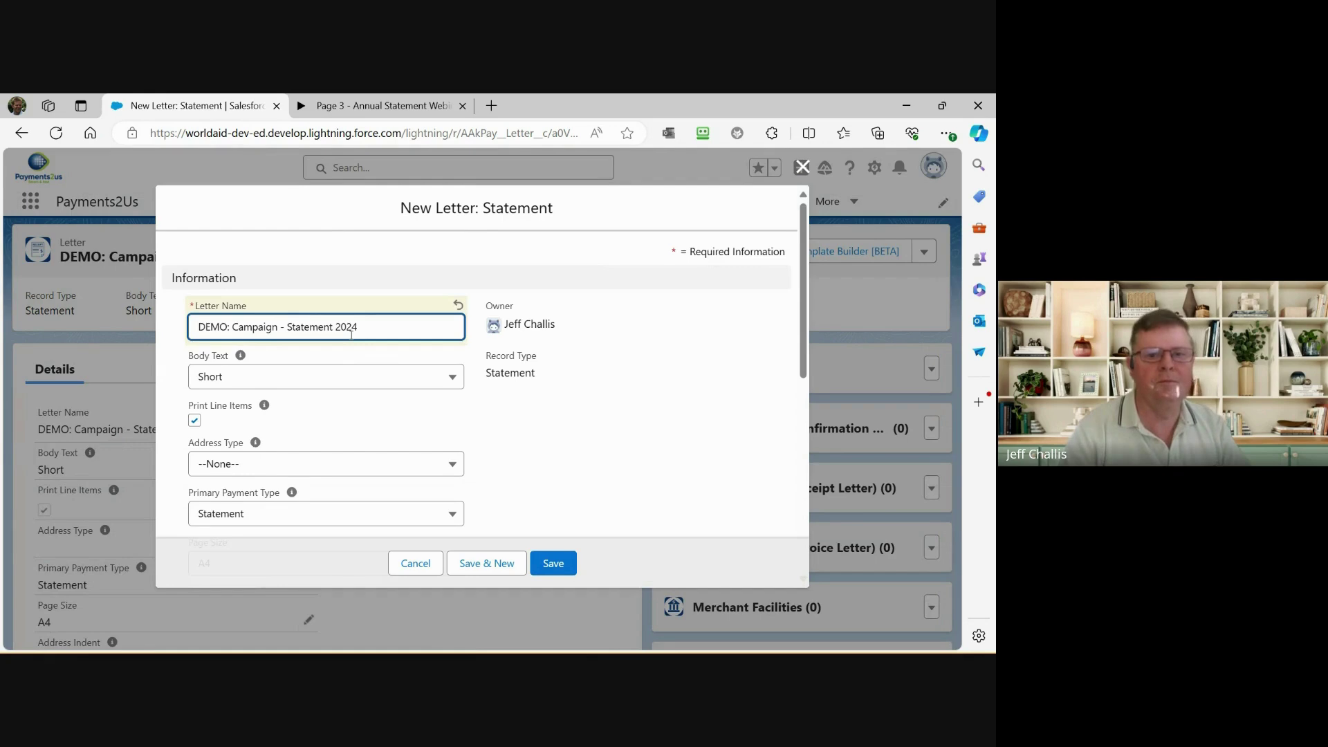
{"action": "key", "text": "Tab"}
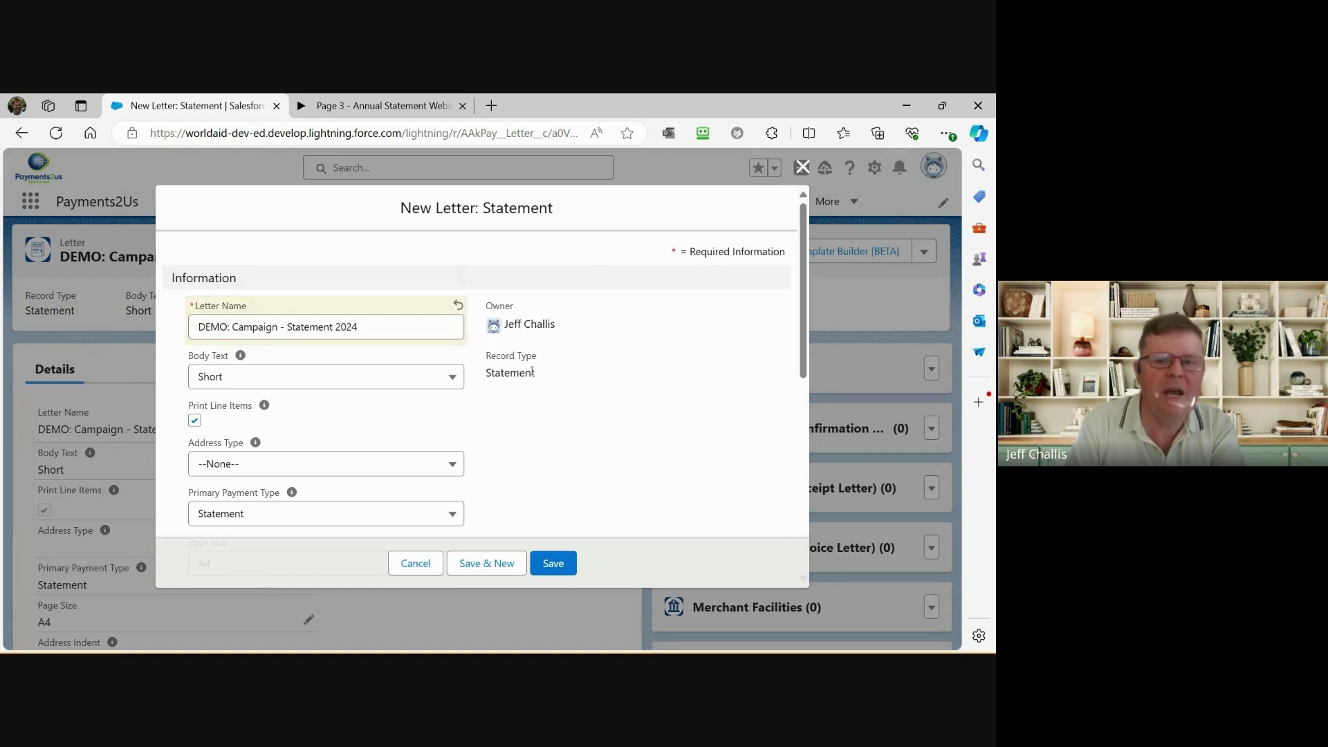
Check the cloned letter's record type, payment type and address indent, and save it.
{"action": "left_click_drag", "start_coordinate": [489, 374], "coordinate": [552, 376]}
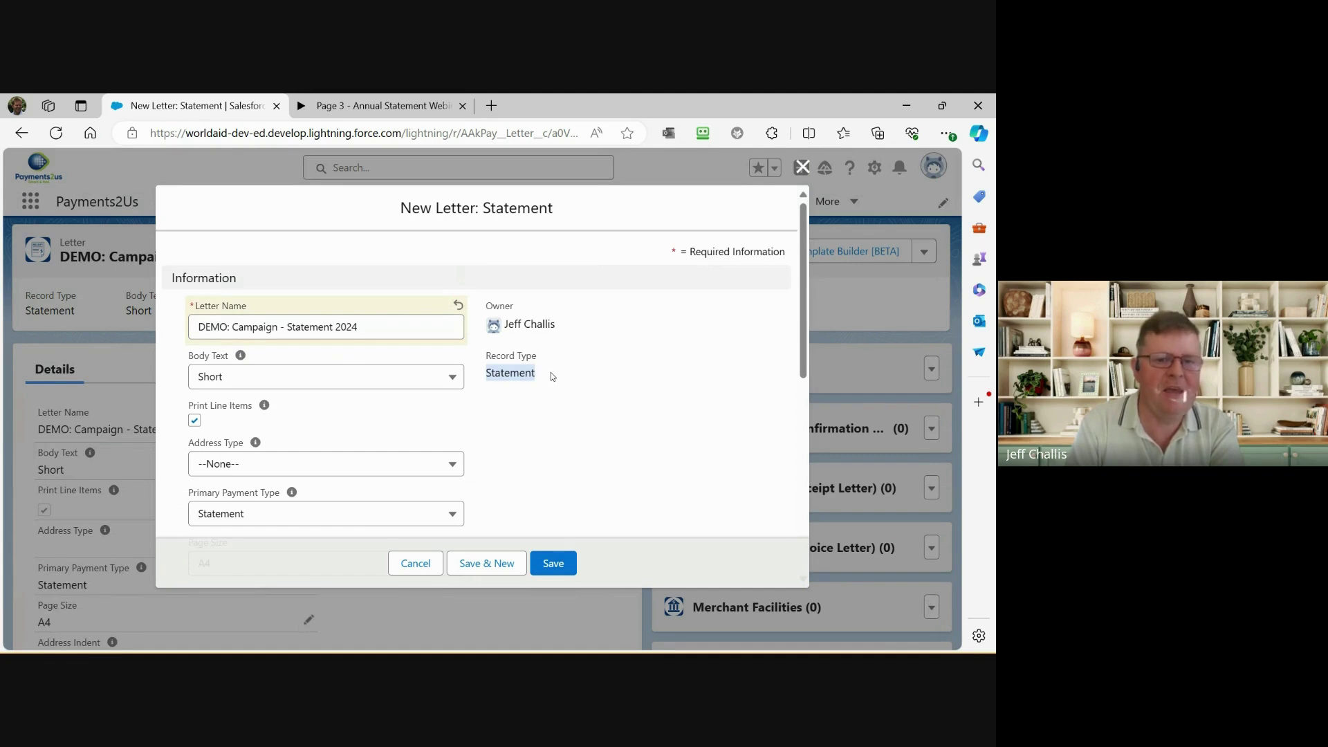
{"action": "scroll", "coordinate": [574, 451], "scroll_direction": "down", "scroll_amount": 2}
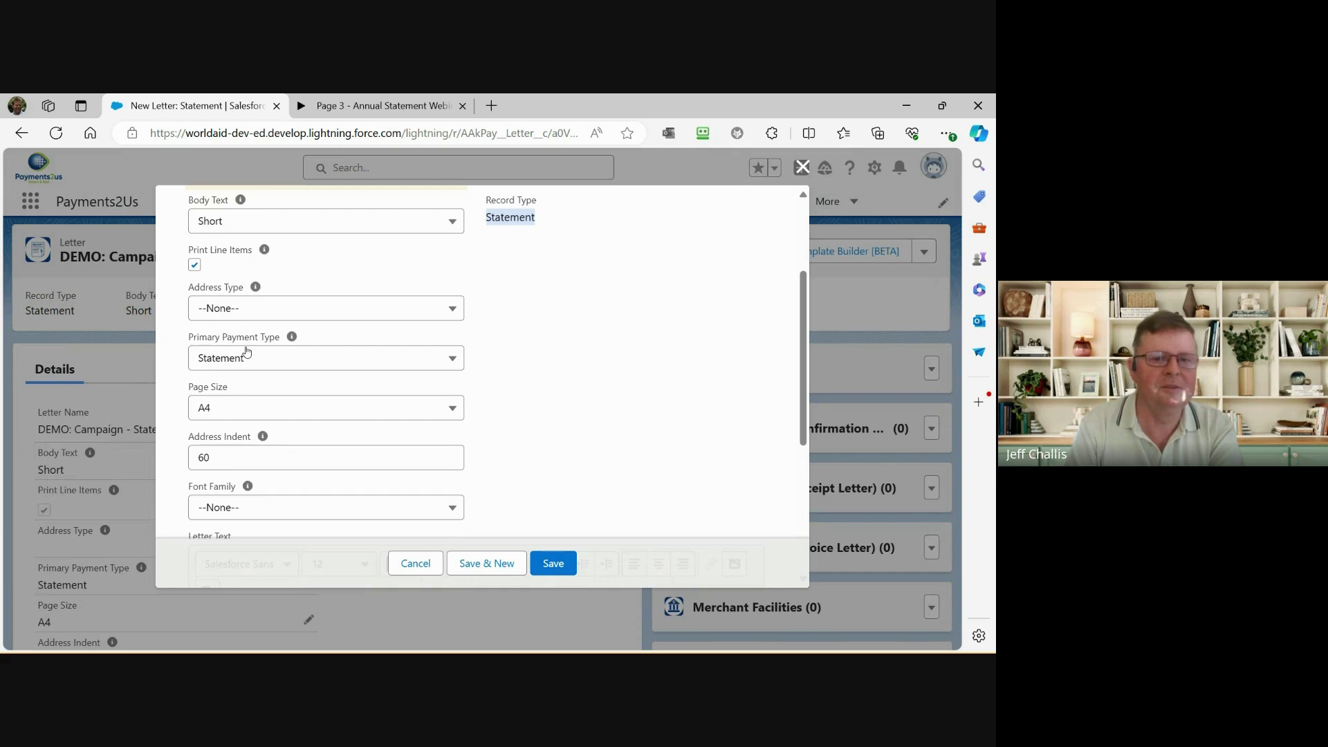
{"action": "scroll", "coordinate": [386, 436], "scroll_direction": "down", "scroll_amount": 1}
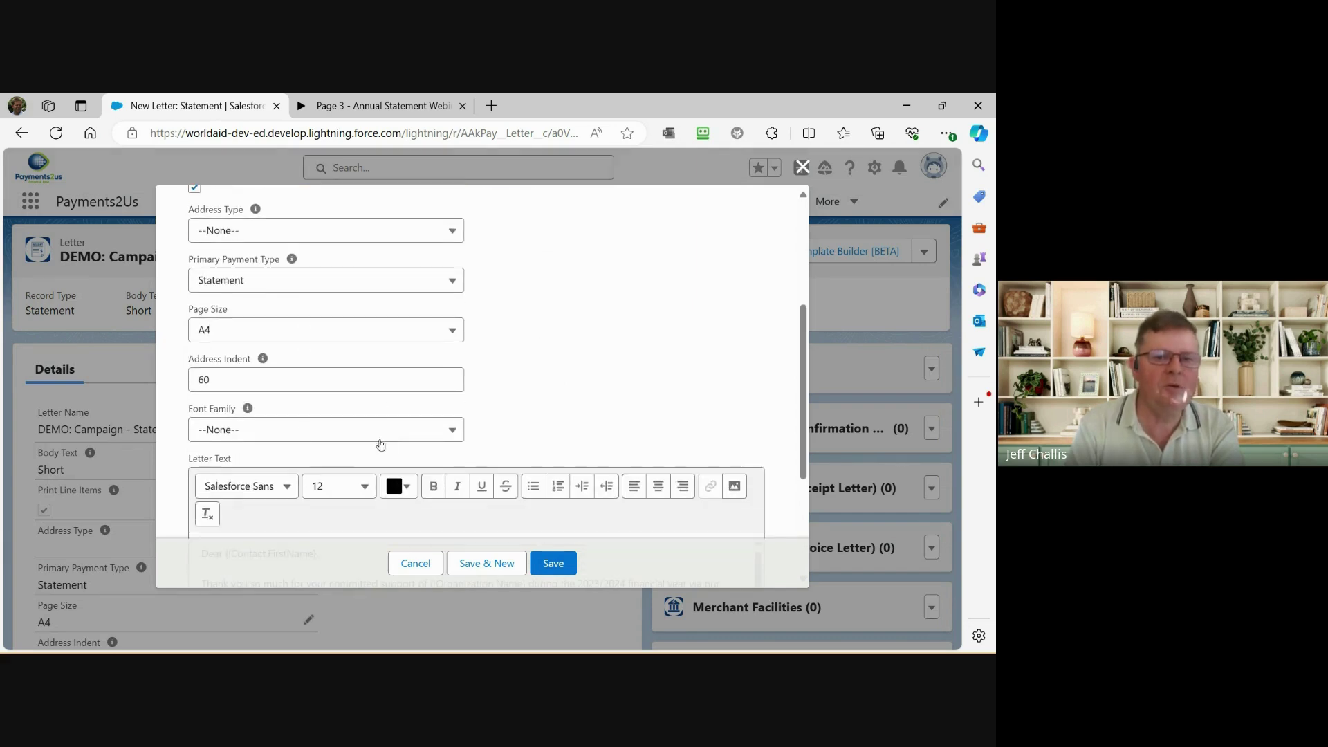
{"action": "left_click", "coordinate": [203, 380]}
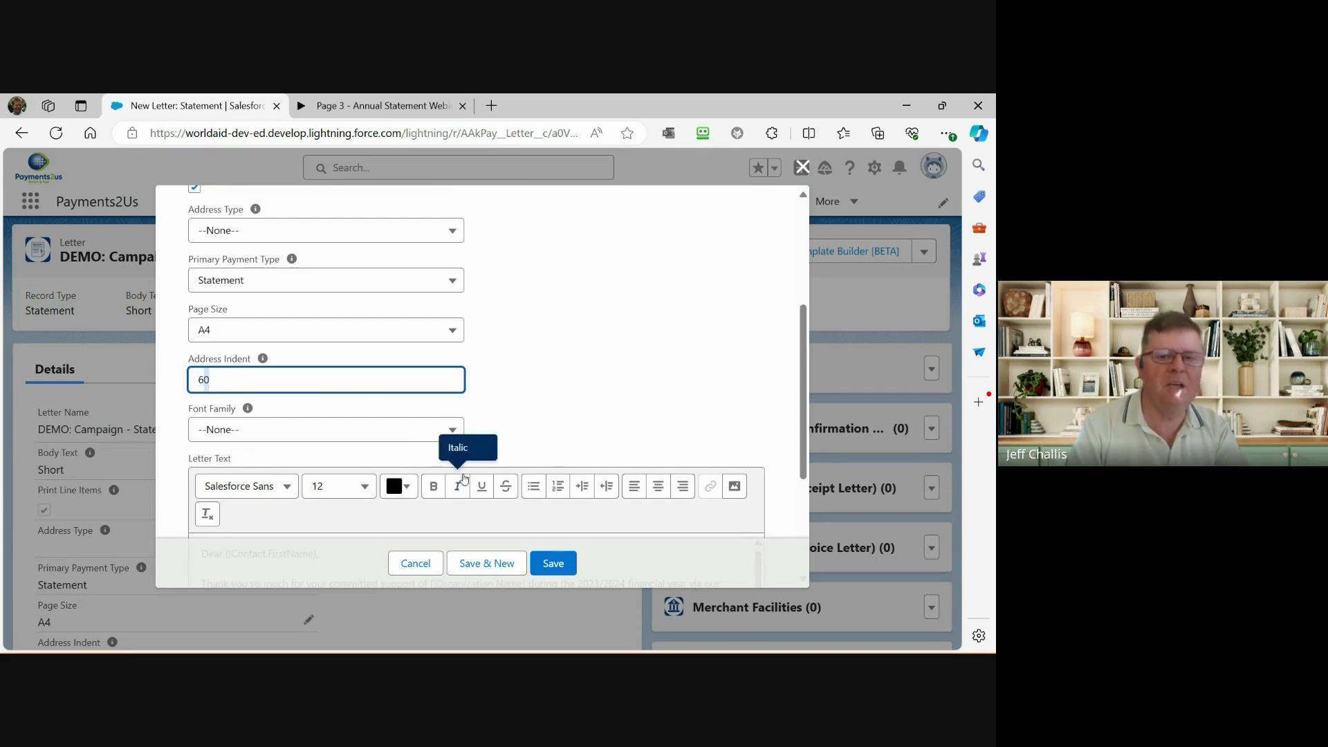
{"action": "left_click", "coordinate": [553, 564]}
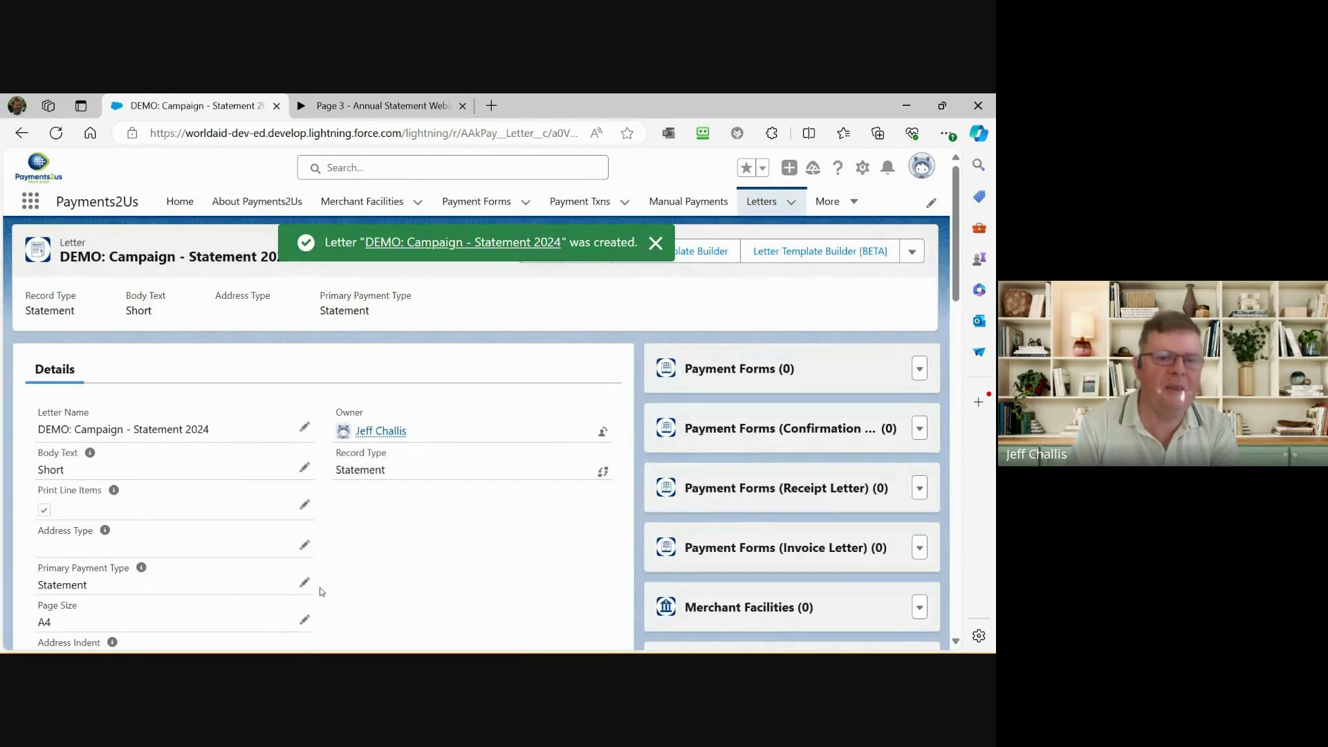
Open the 2024 statement letter in the Letter Template Builder, dismiss the Recycle Bin tip and review the date, name and address panels.
{"action": "scroll", "coordinate": [157, 543], "scroll_direction": "down", "scroll_amount": 1}
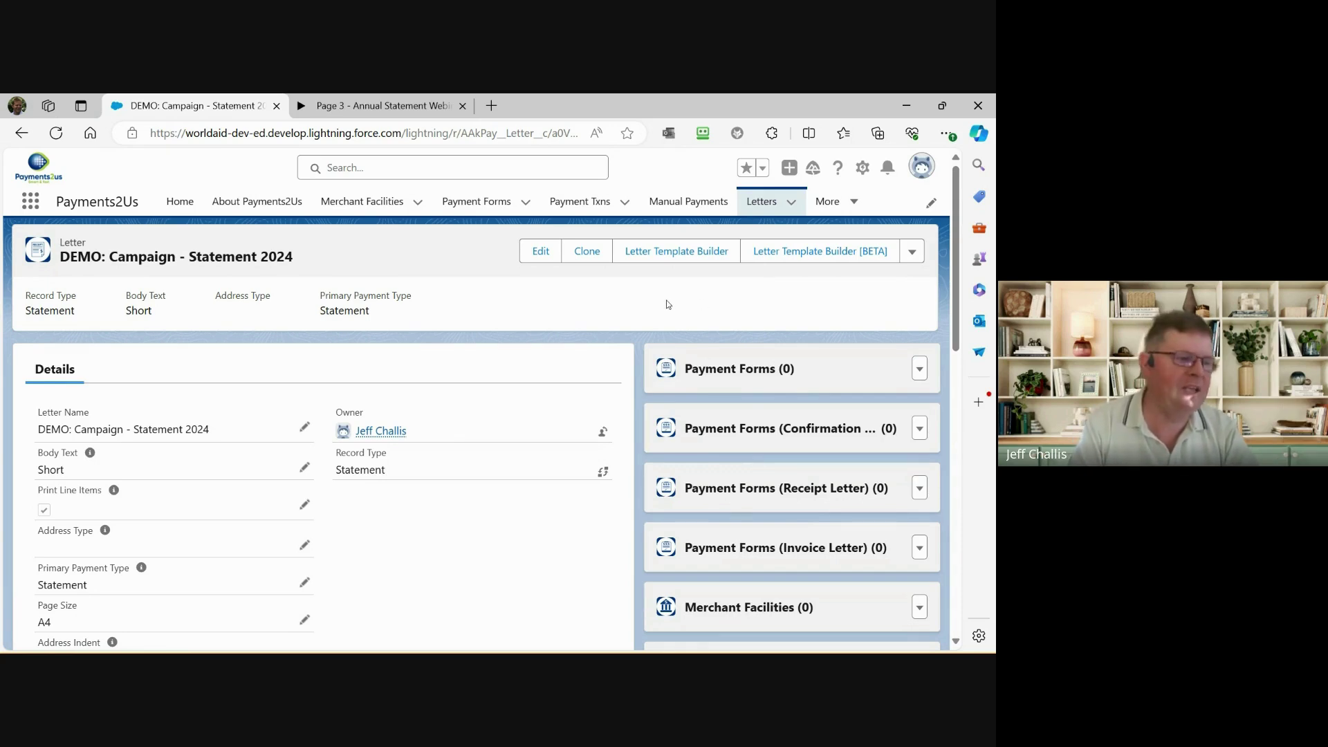
{"action": "left_click", "coordinate": [681, 259]}
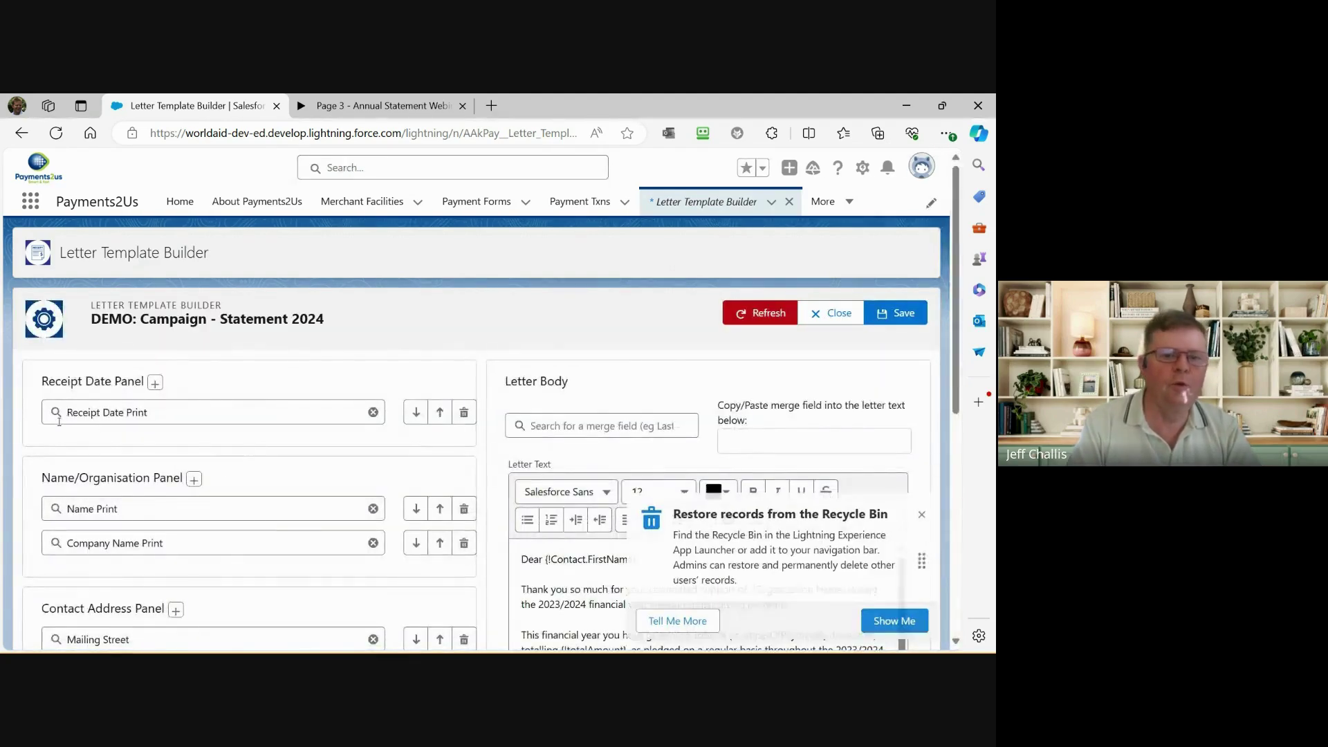
{"action": "scroll", "coordinate": [162, 513], "scroll_direction": "down", "scroll_amount": 1}
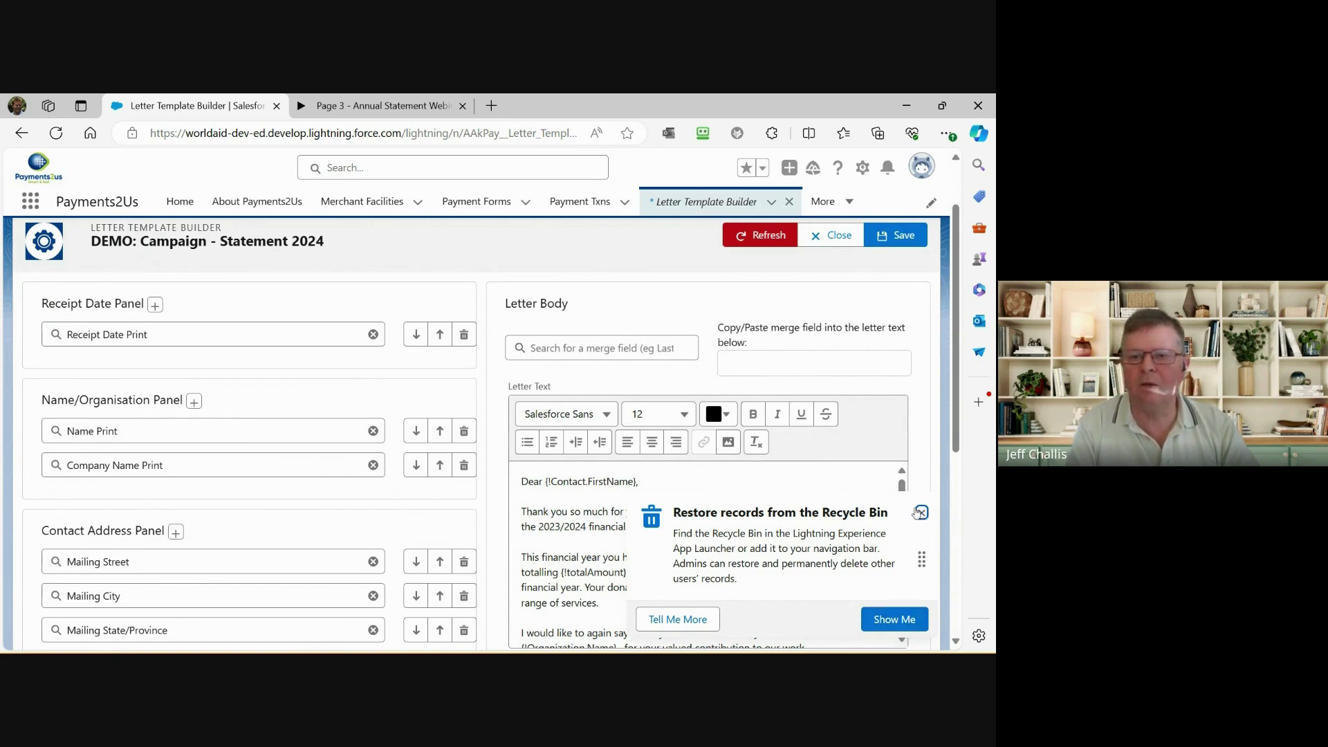
{"action": "left_click", "coordinate": [921, 513]}
{"action": "scroll", "coordinate": [623, 523], "scroll_direction": "down", "scroll_amount": 1}
{"action": "scroll", "coordinate": [623, 524], "scroll_direction": "up", "scroll_amount": 1}
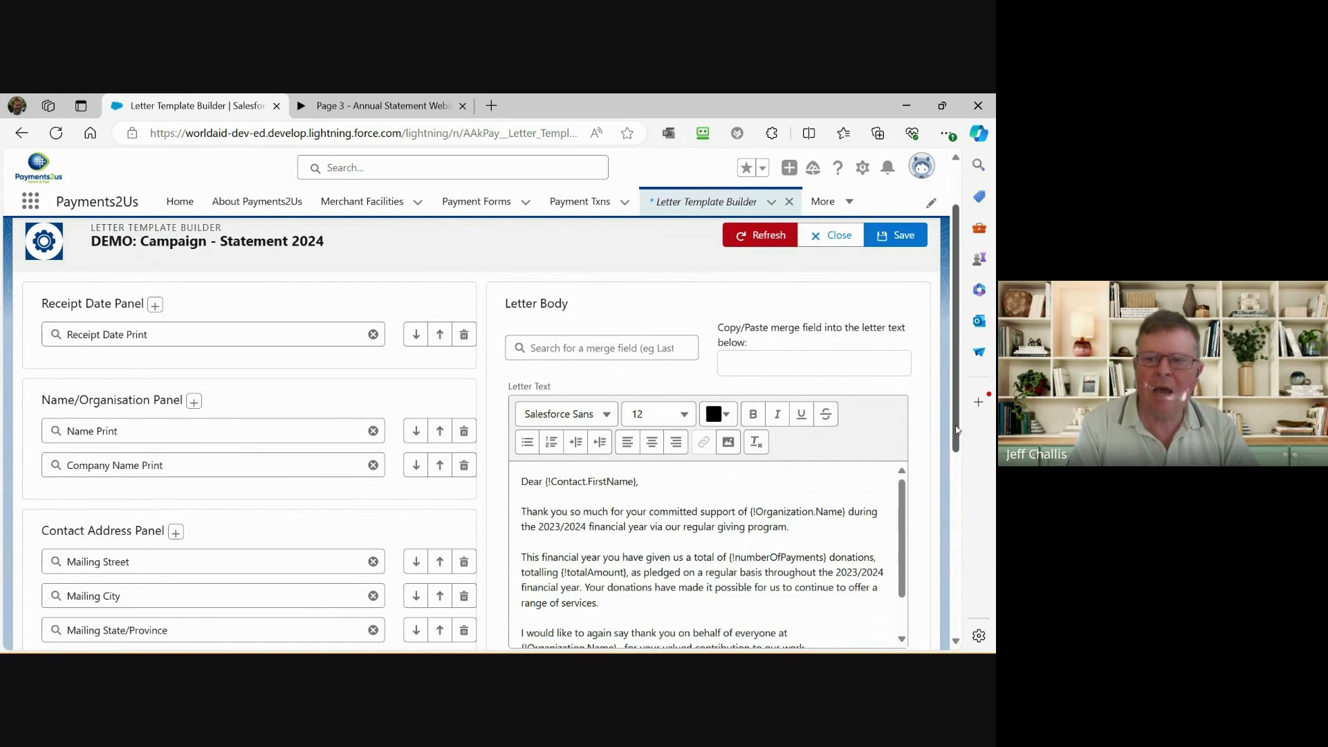
{"action": "scroll", "coordinate": [951, 430], "scroll_direction": "down", "scroll_amount": 2}
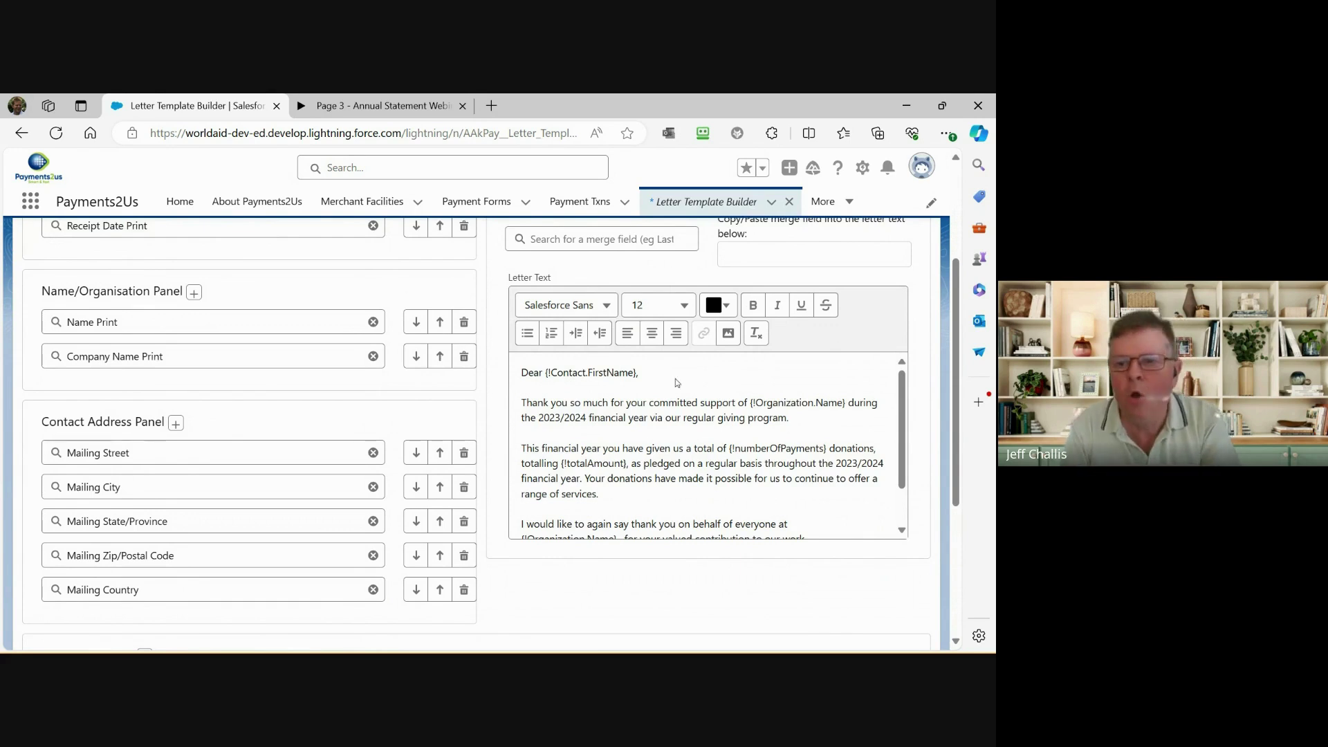
Examine the merge fields in the letter body, including the number of payments field.
{"action": "scroll", "coordinate": [730, 435], "scroll_direction": "down", "scroll_amount": 1}
{"action": "scroll", "coordinate": [730, 438], "scroll_direction": "down", "scroll_amount": 1}
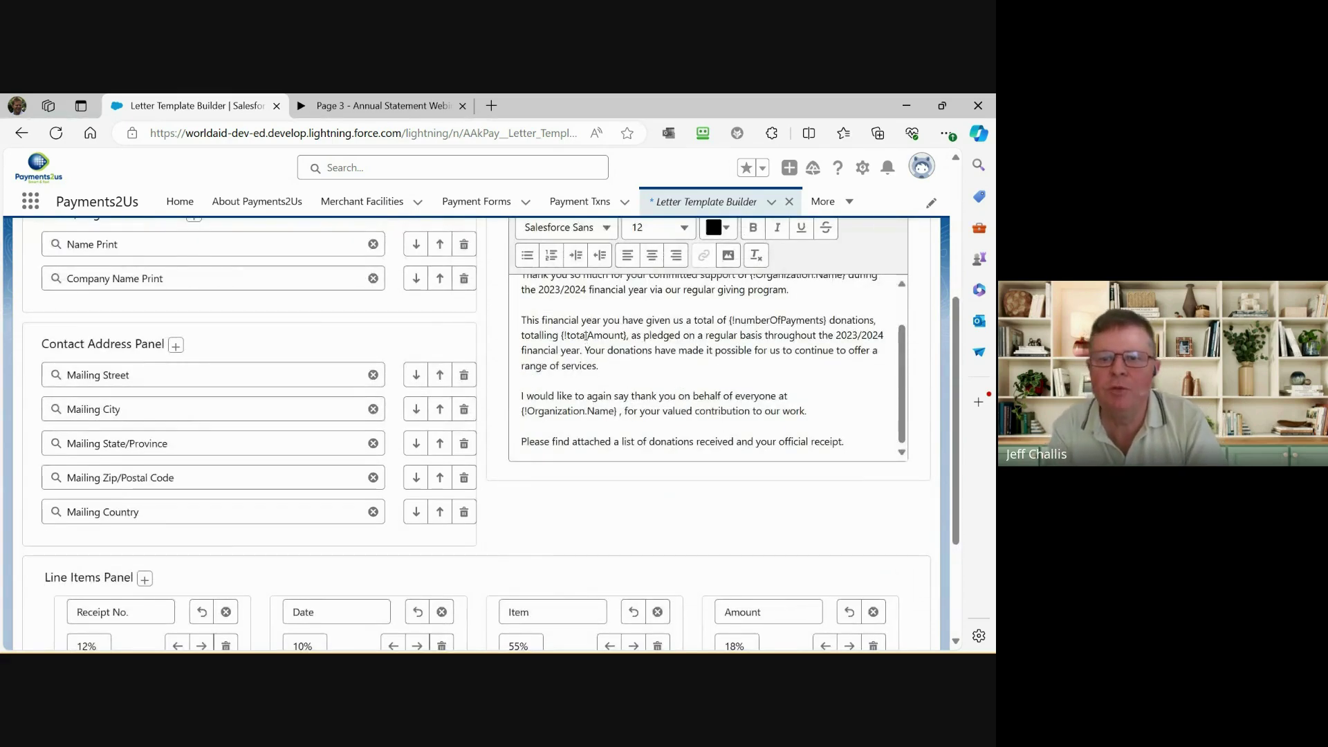
{"action": "left_click", "coordinate": [616, 339]}
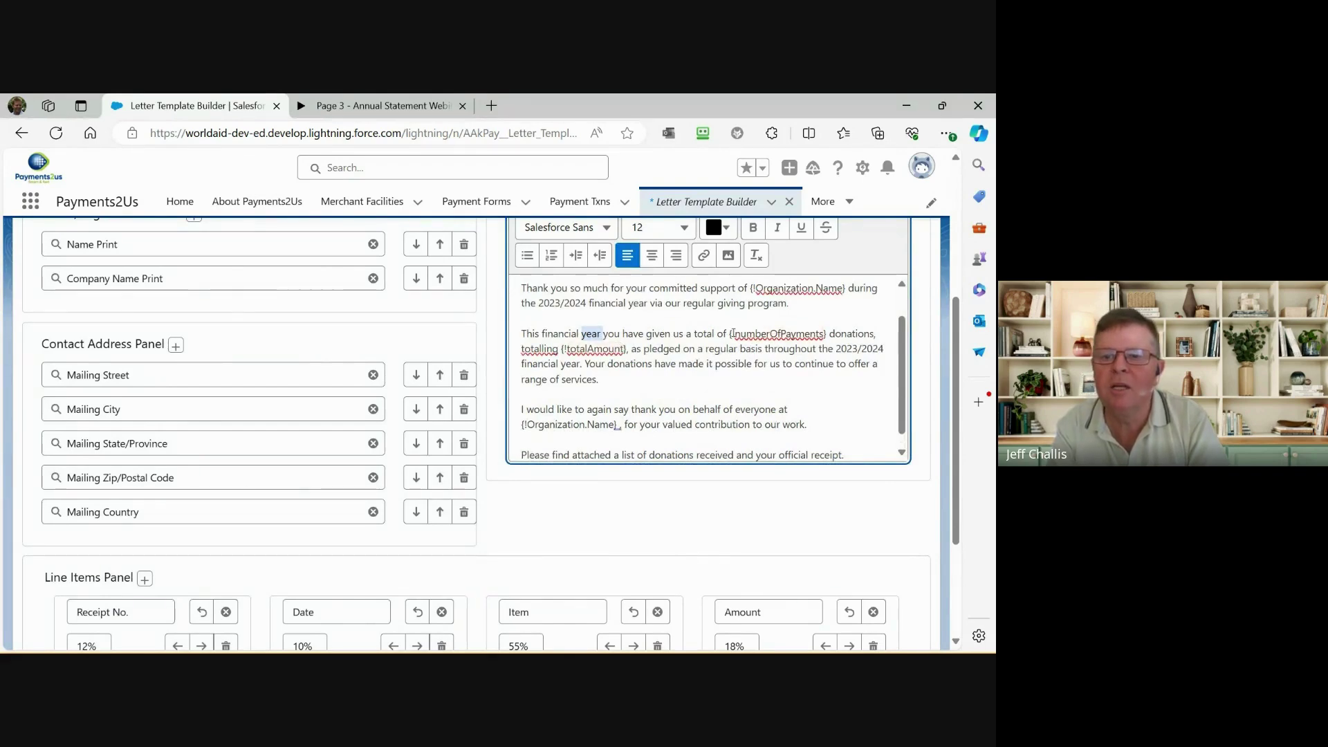
{"action": "left_click_drag", "start_coordinate": [731, 334], "coordinate": [831, 335]}
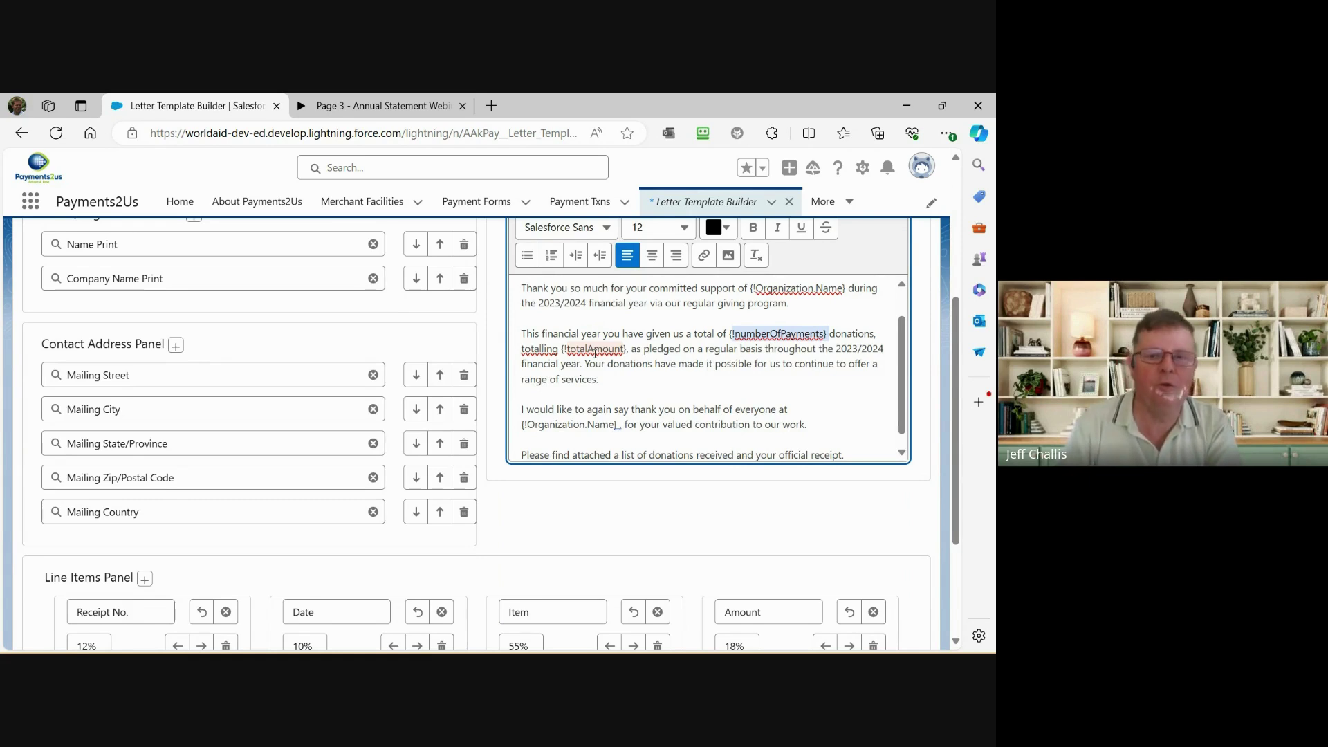
{"action": "scroll", "coordinate": [704, 392], "scroll_direction": "up", "scroll_amount": 1}
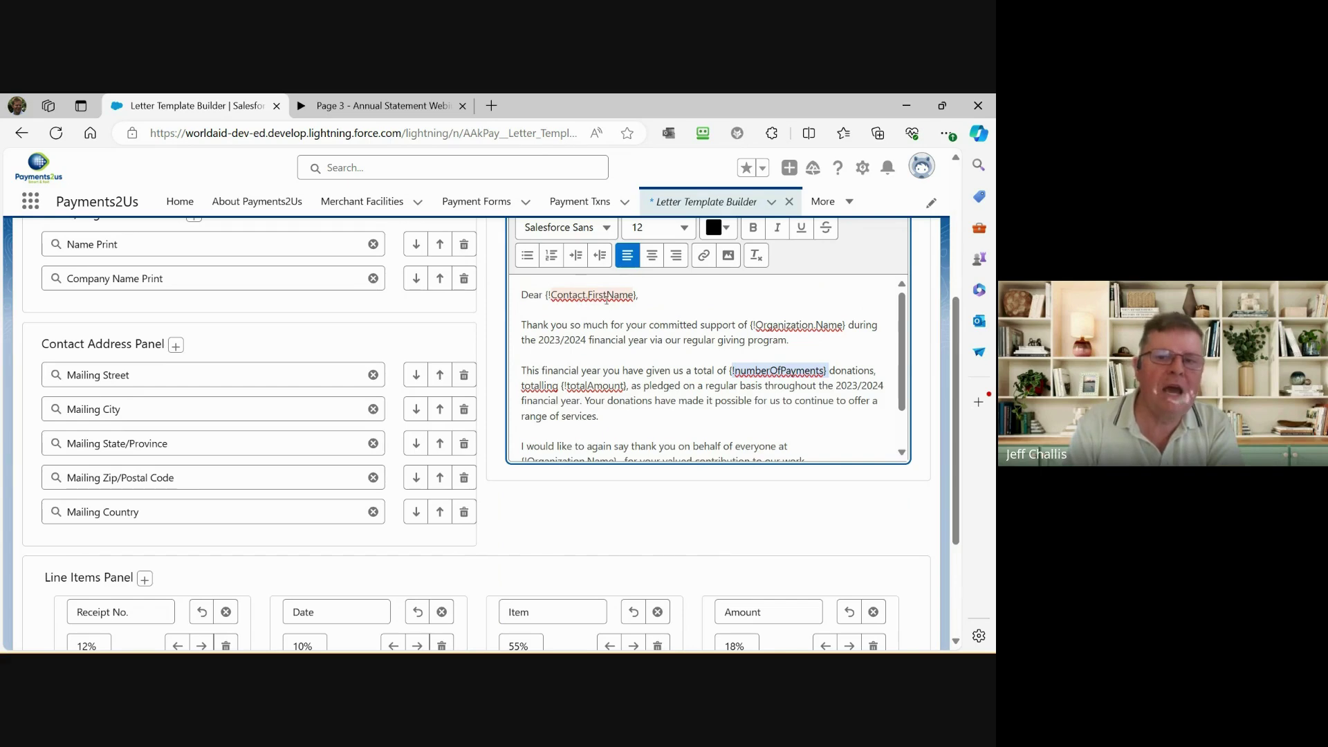
{"action": "scroll", "coordinate": [605, 304], "scroll_direction": "up", "scroll_amount": 1}
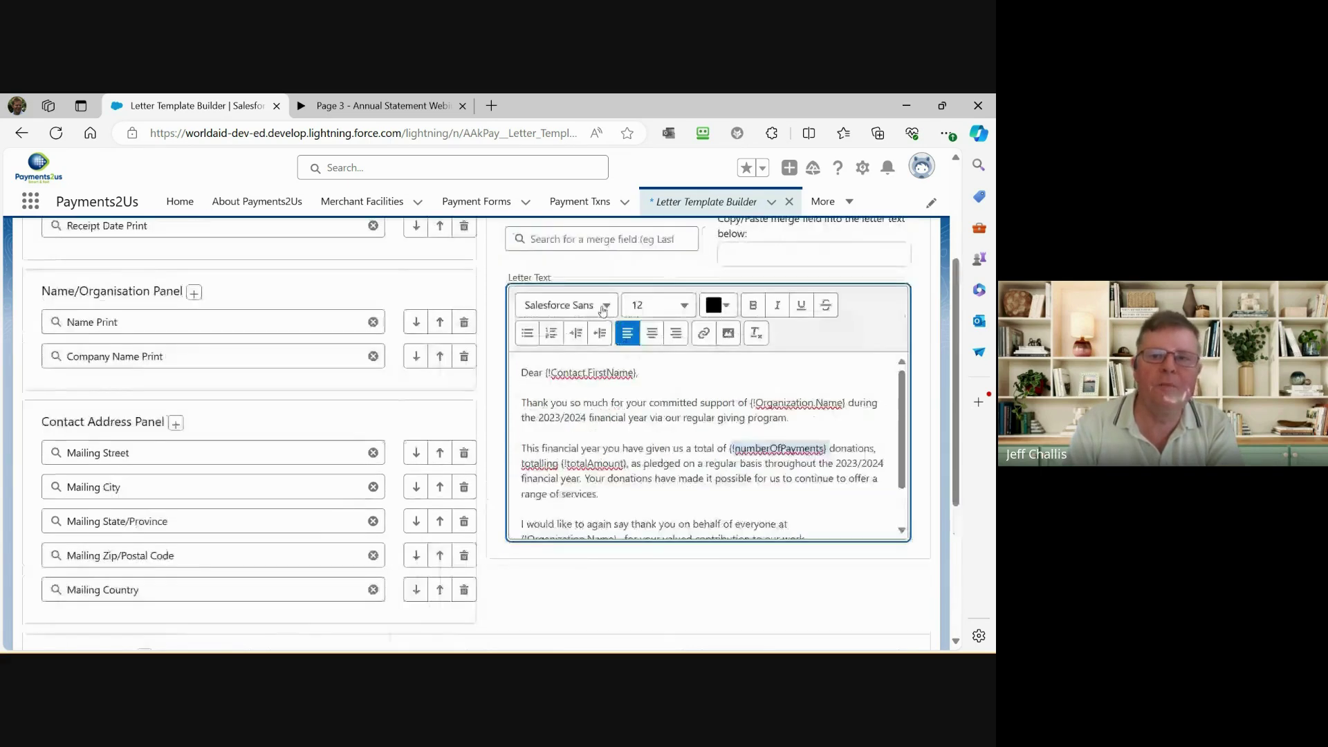
{"action": "scroll", "coordinate": [595, 318], "scroll_direction": "up", "scroll_amount": 1}
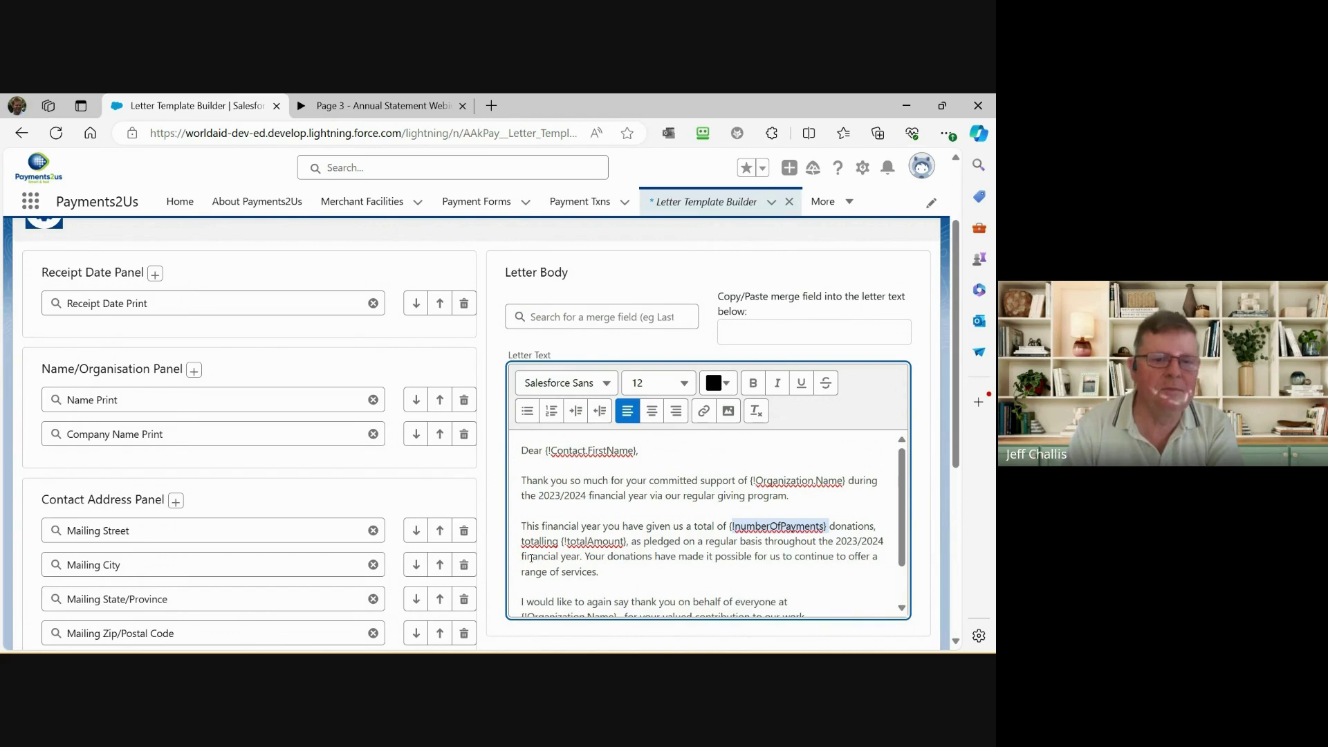
Review the Line Items and Totals Table panels of the template, and close the builder without saving.
{"action": "scroll", "coordinate": [531, 558], "scroll_direction": "down", "scroll_amount": 1}
{"action": "scroll", "coordinate": [365, 565], "scroll_direction": "down", "scroll_amount": 5}
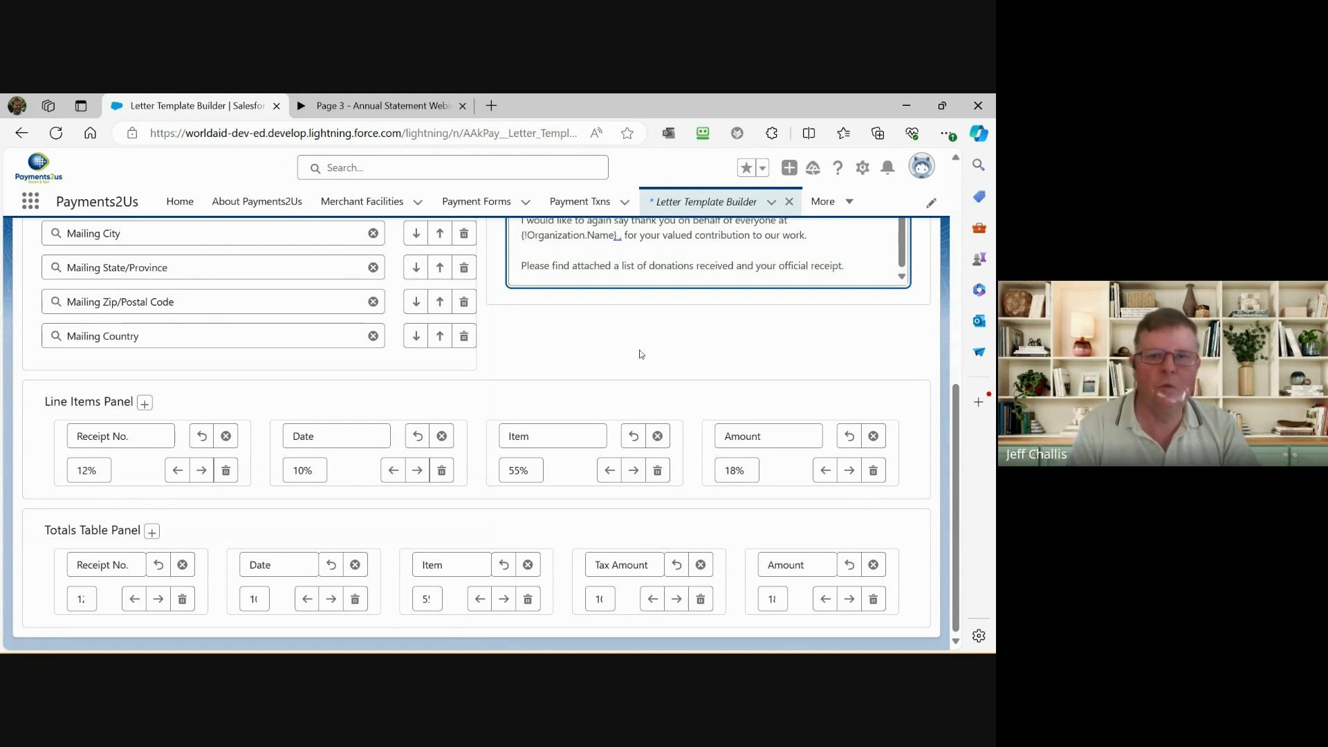
{"action": "scroll", "coordinate": [952, 367], "scroll_direction": "up", "scroll_amount": 1}
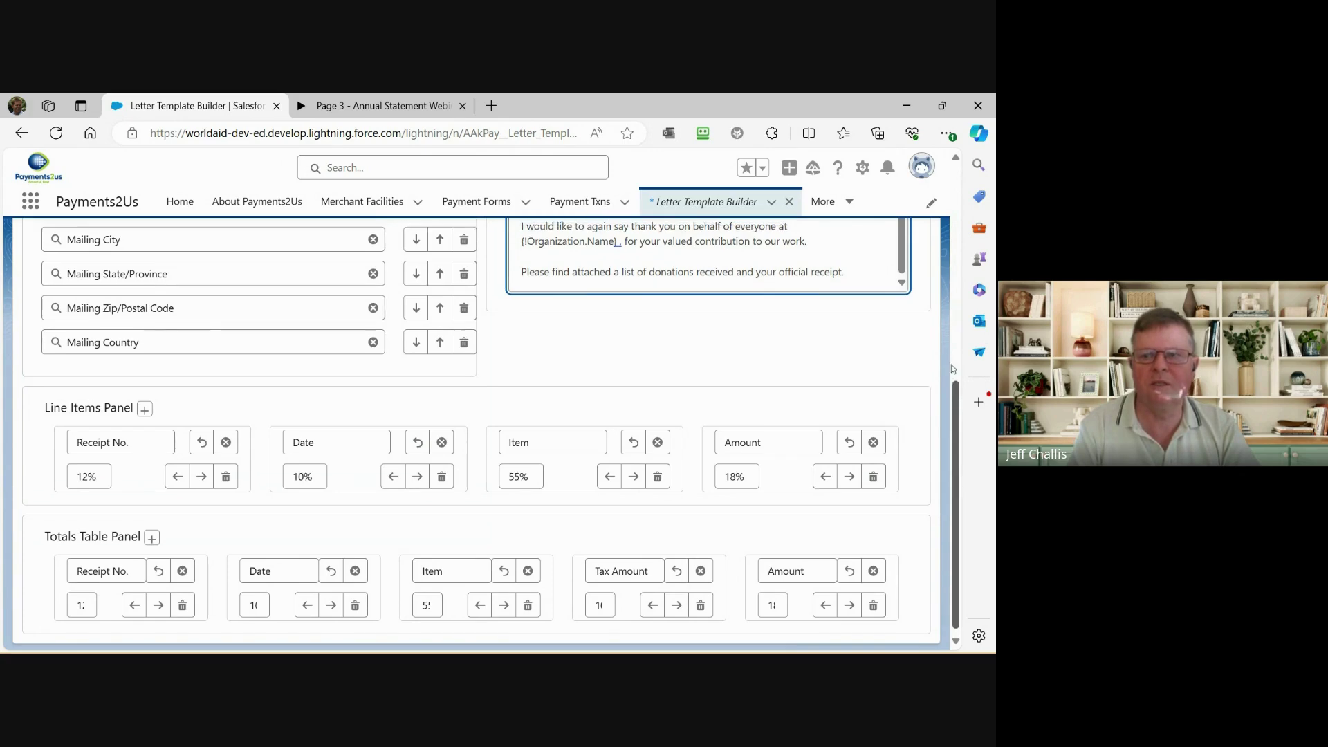
{"action": "scroll", "coordinate": [952, 364], "scroll_direction": "up", "scroll_amount": 6}
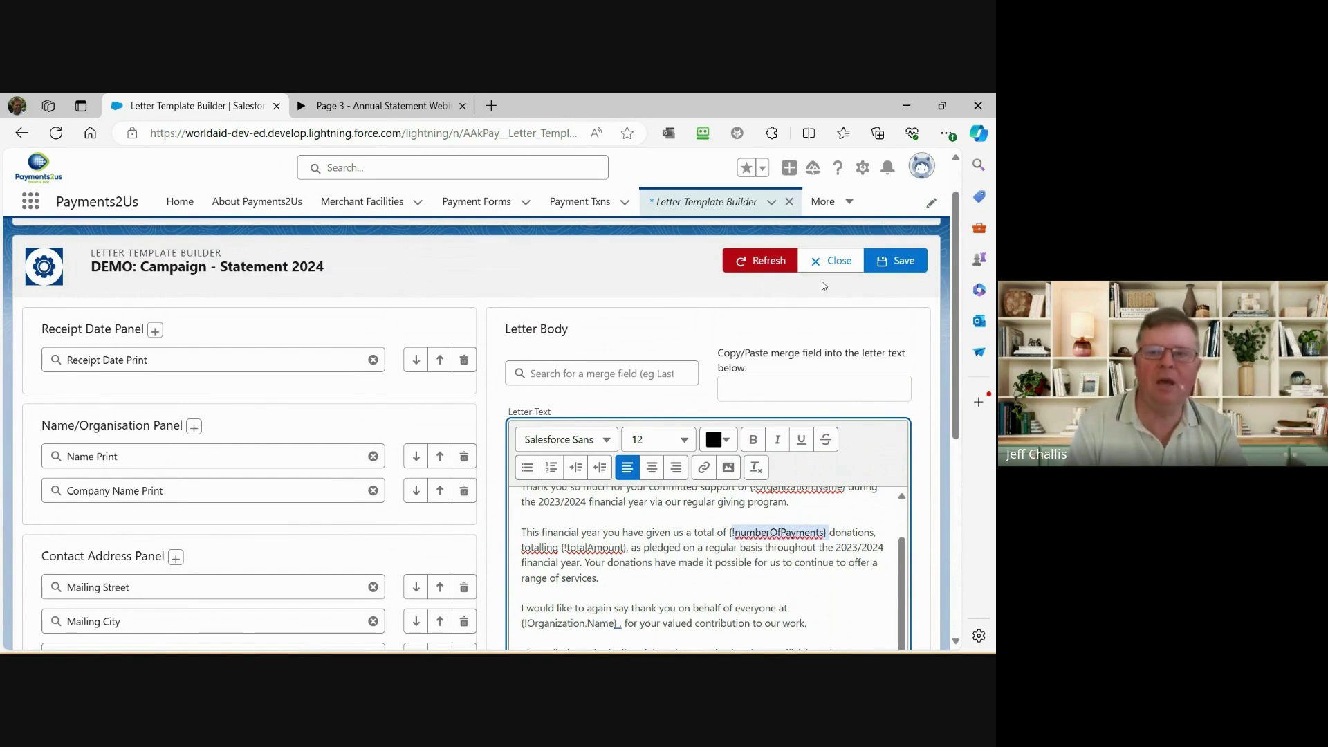
{"action": "left_click", "coordinate": [833, 261]}
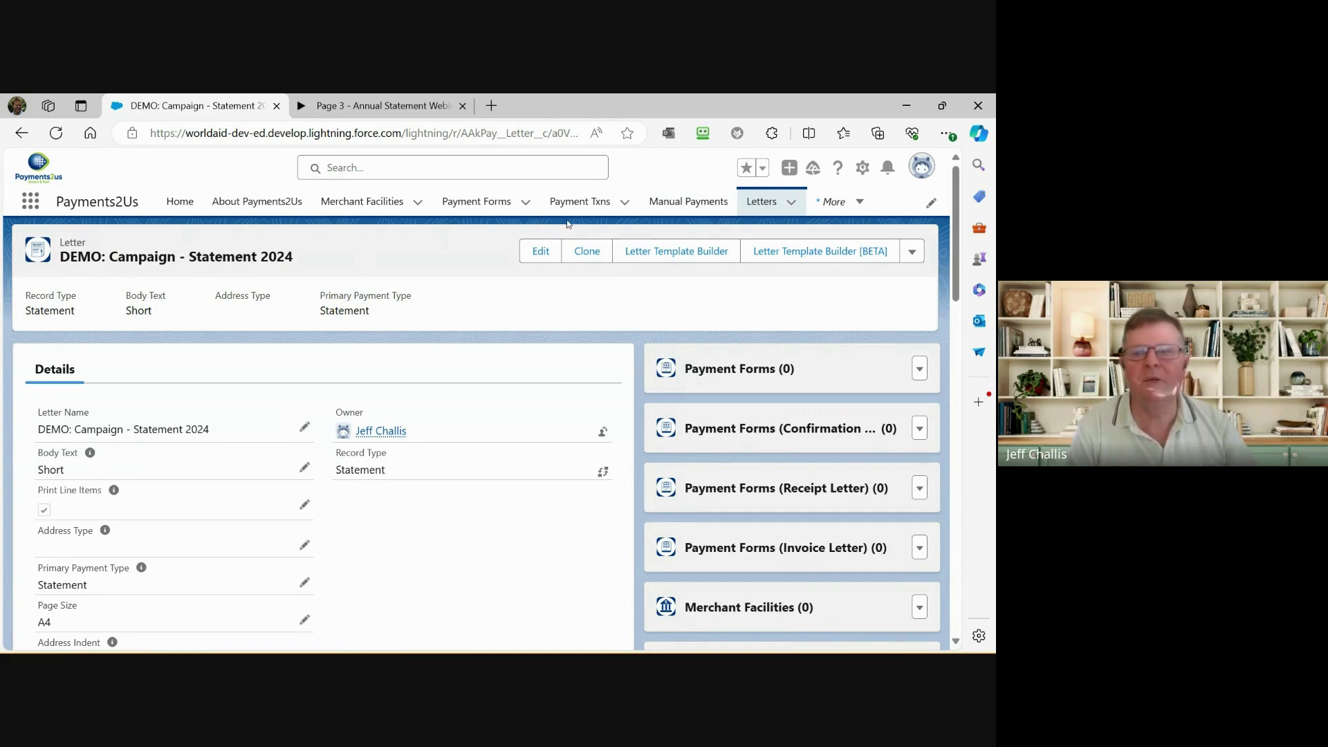
Start a new campaign with the Annual Statement record type.
{"action": "left_click", "coordinate": [839, 205]}
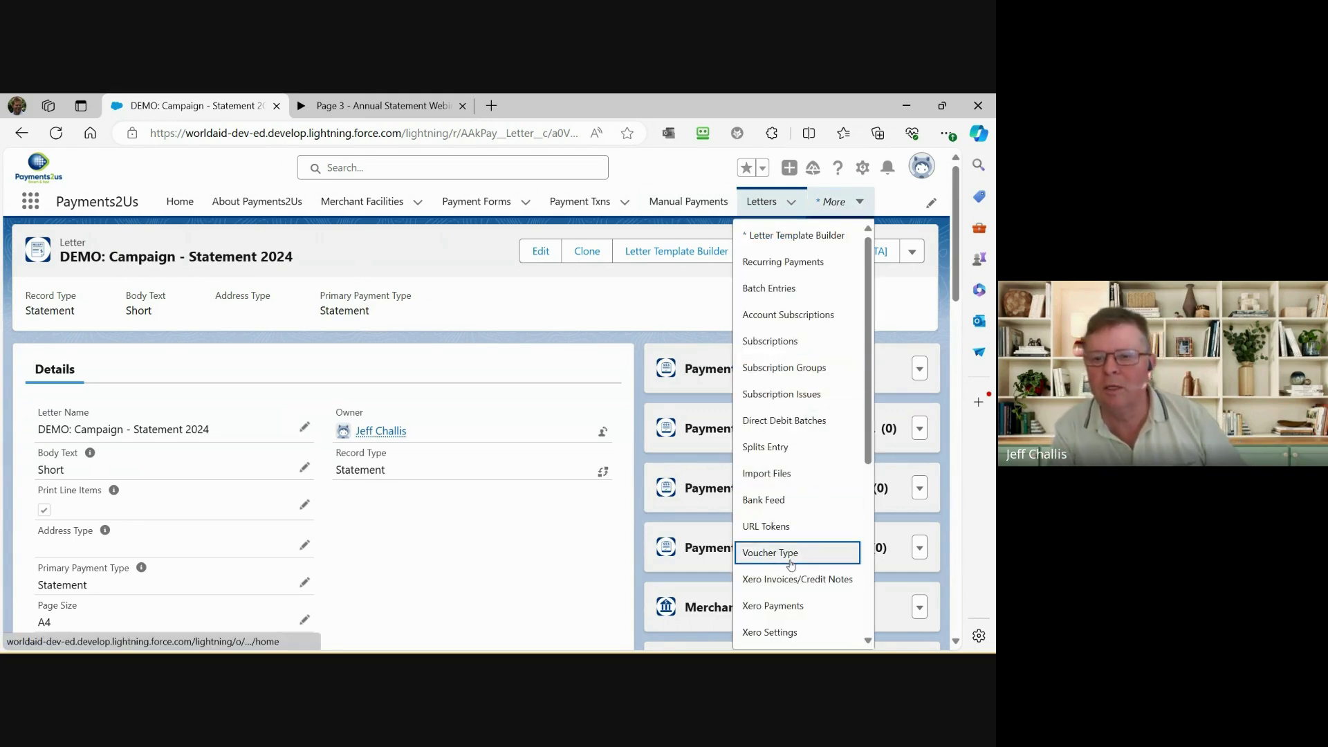
{"action": "scroll", "coordinate": [790, 562], "scroll_direction": "down", "scroll_amount": 3}
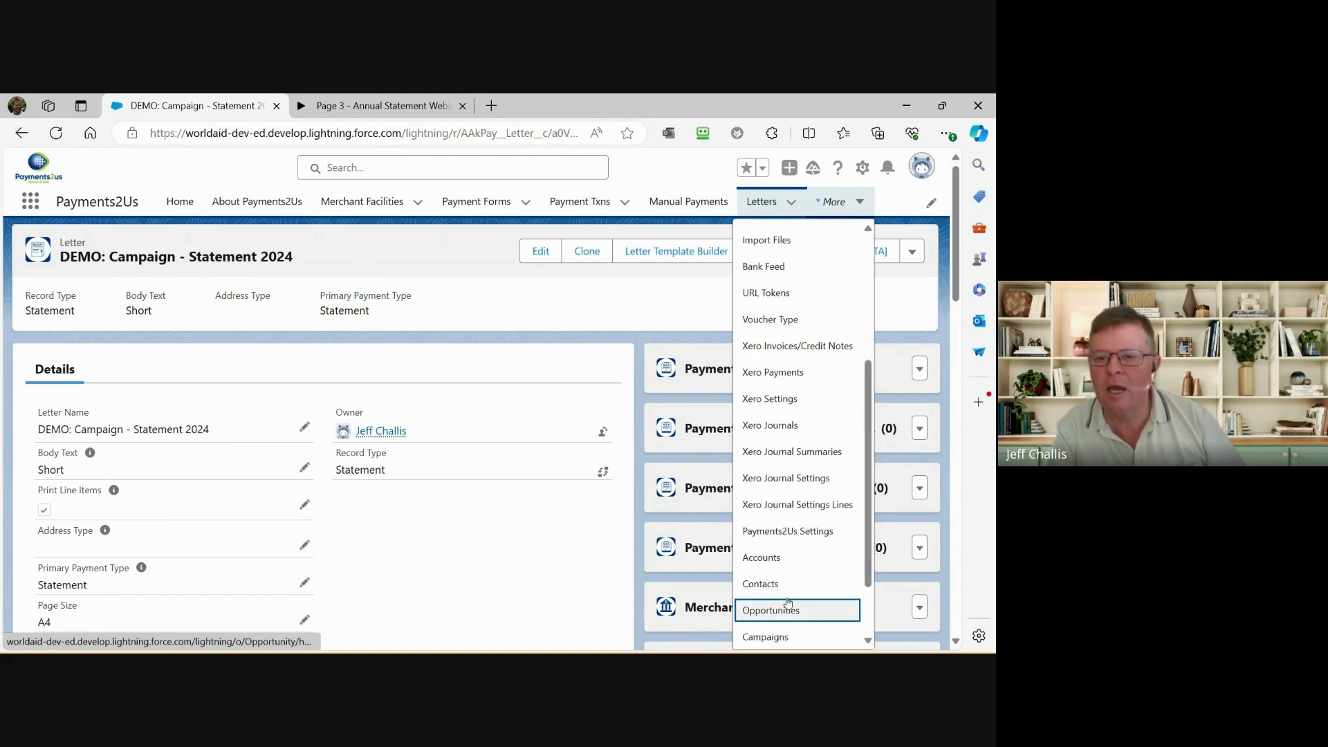
{"action": "left_click", "coordinate": [773, 637]}
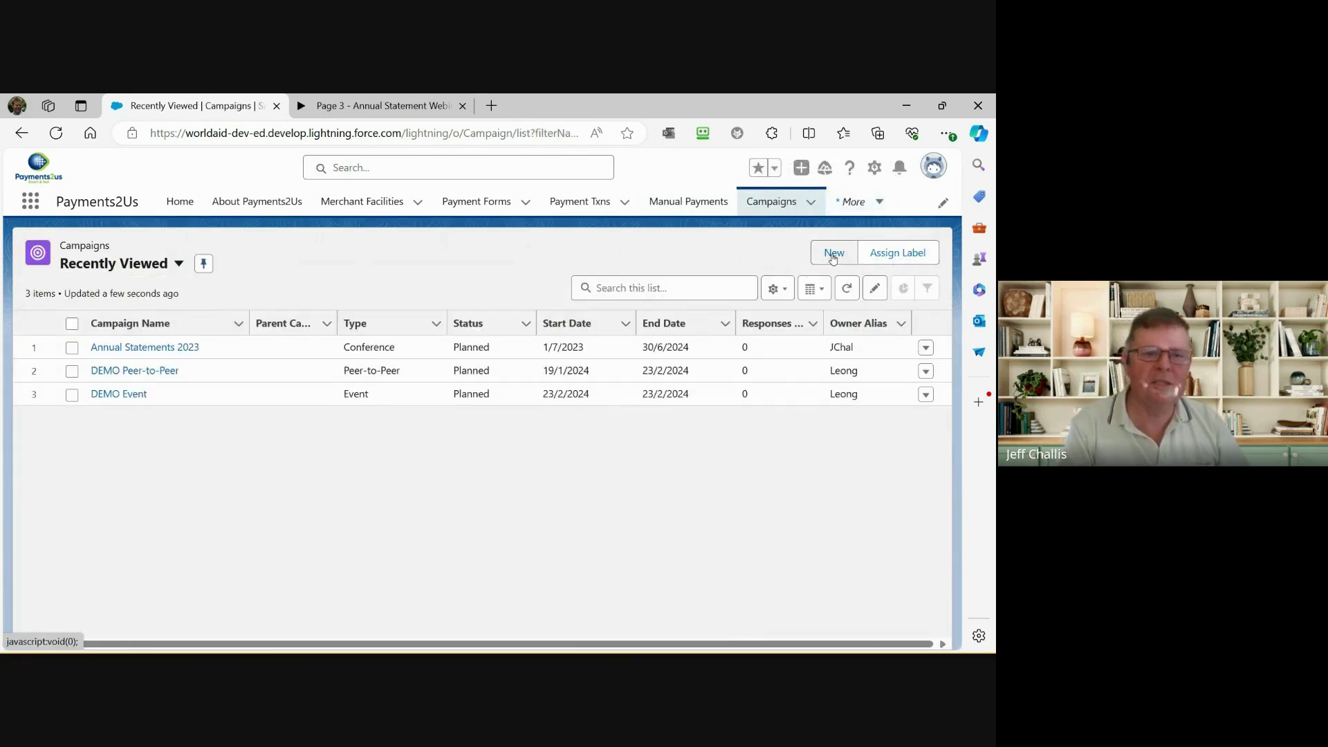
{"action": "left_click", "coordinate": [833, 255]}
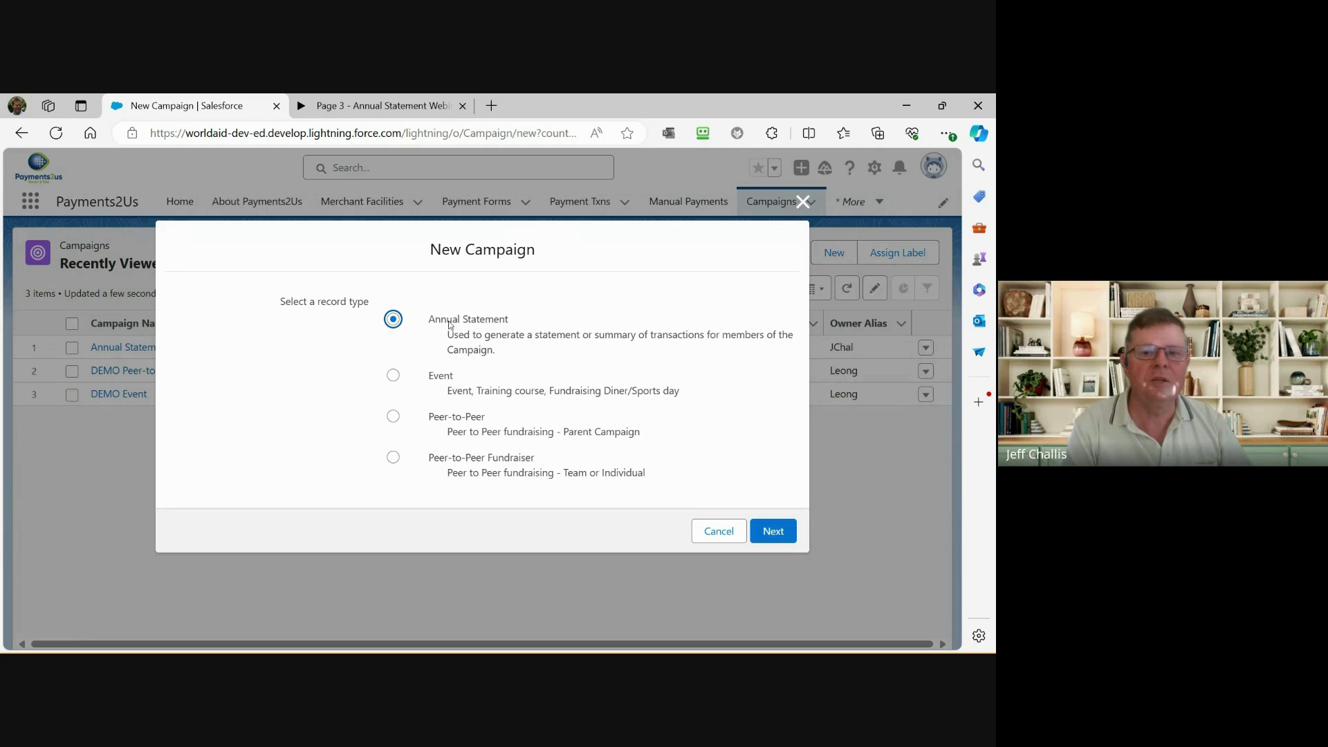
{"action": "left_click", "coordinate": [773, 537]}
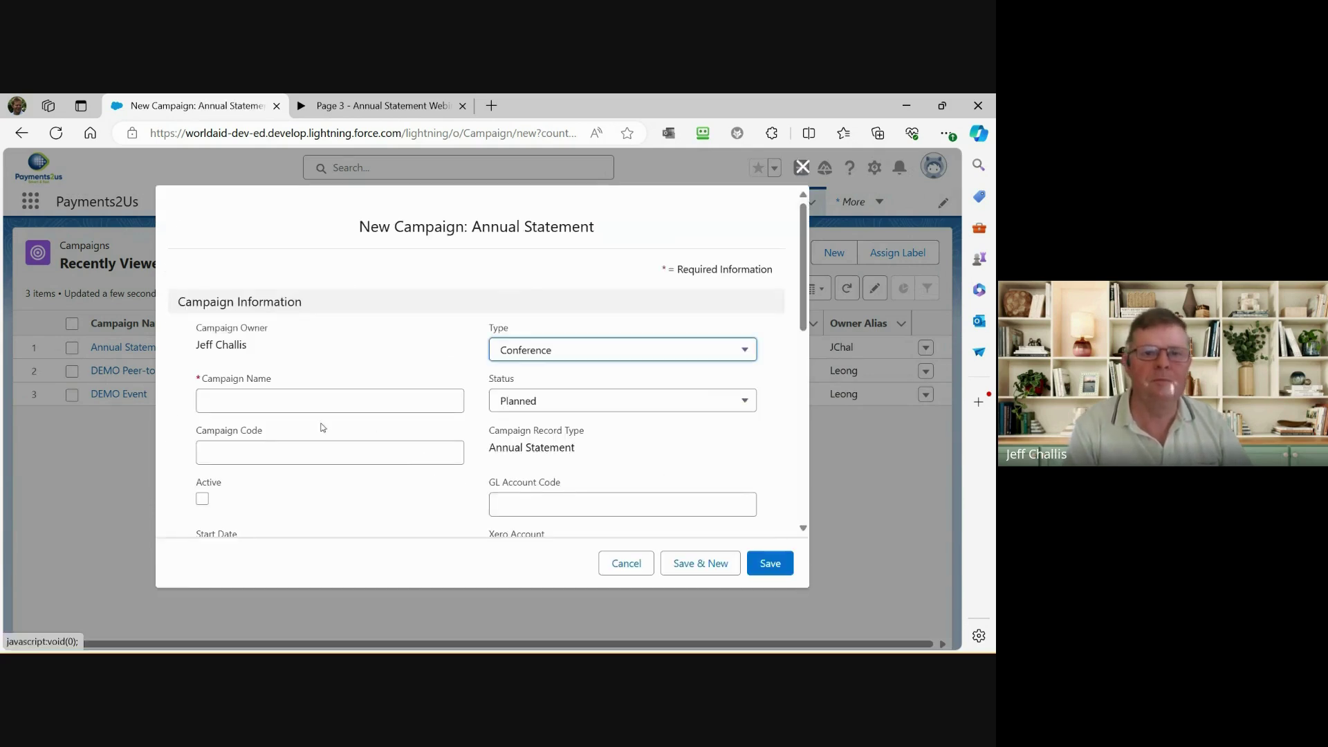
Name the new campaign "Annual Statement 2024" and mark it as active.
{"action": "left_click", "coordinate": [276, 406]}
{"action": "type", "text": "Ann"}
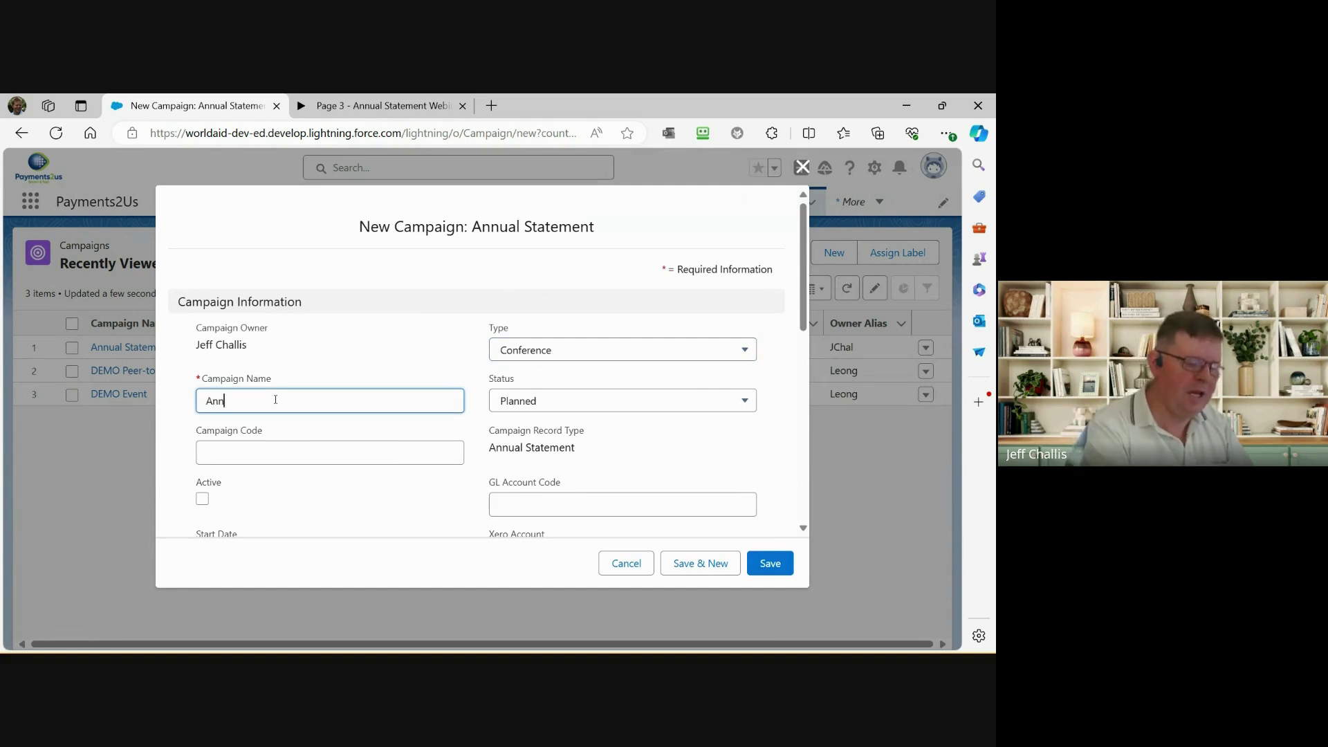
{"action": "type", "text": "ual Statement 2024"}
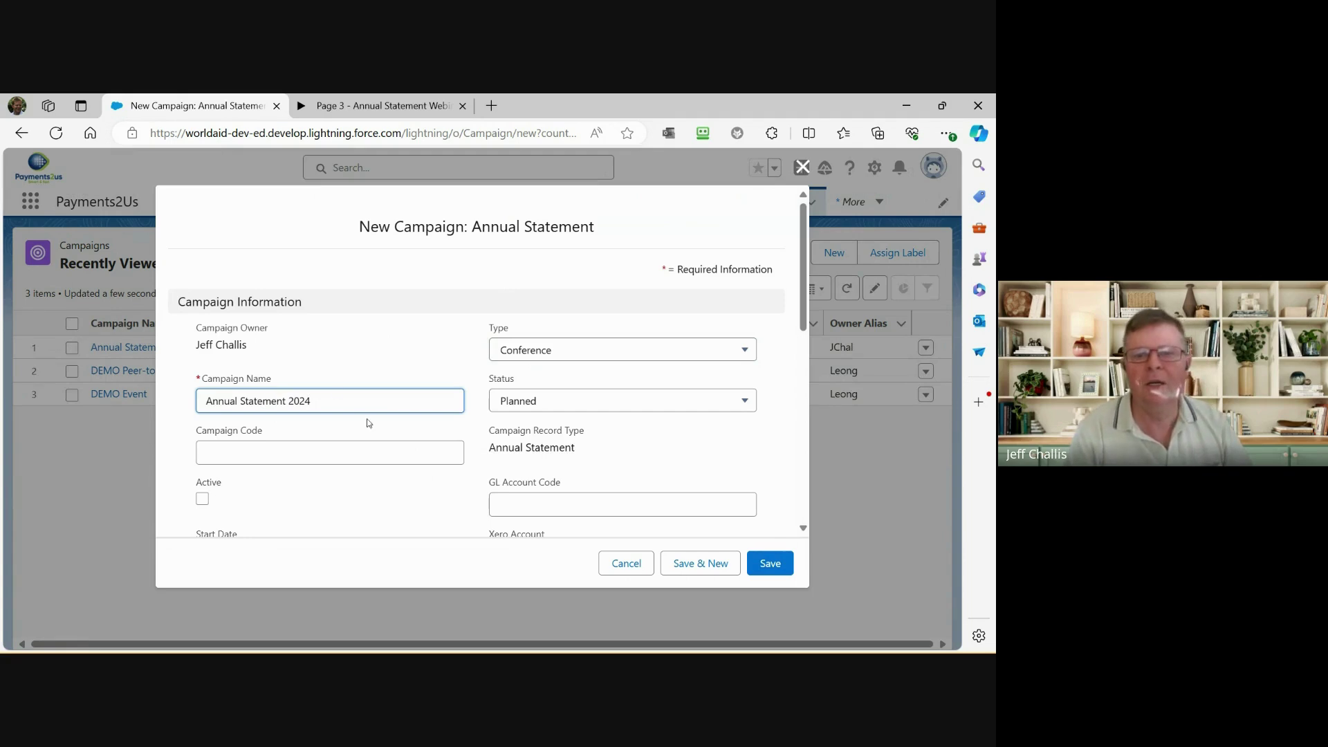
{"action": "scroll", "coordinate": [226, 480], "scroll_direction": "down", "scroll_amount": 1}
{"action": "left_click", "coordinate": [202, 421]}
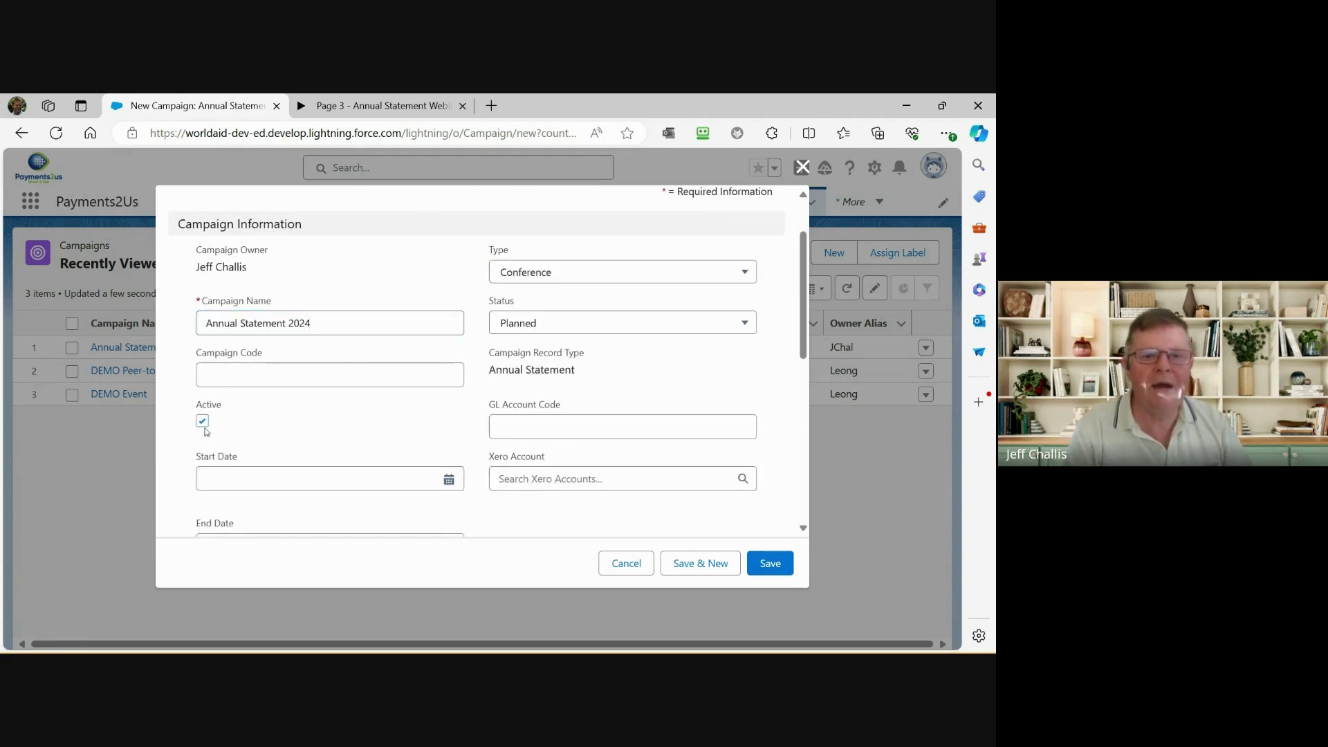
Set the campaign's start date to 1/7/2023 and its end date to 30/6/2024.
{"action": "left_click", "coordinate": [218, 476]}
{"action": "type", "text": "1"}
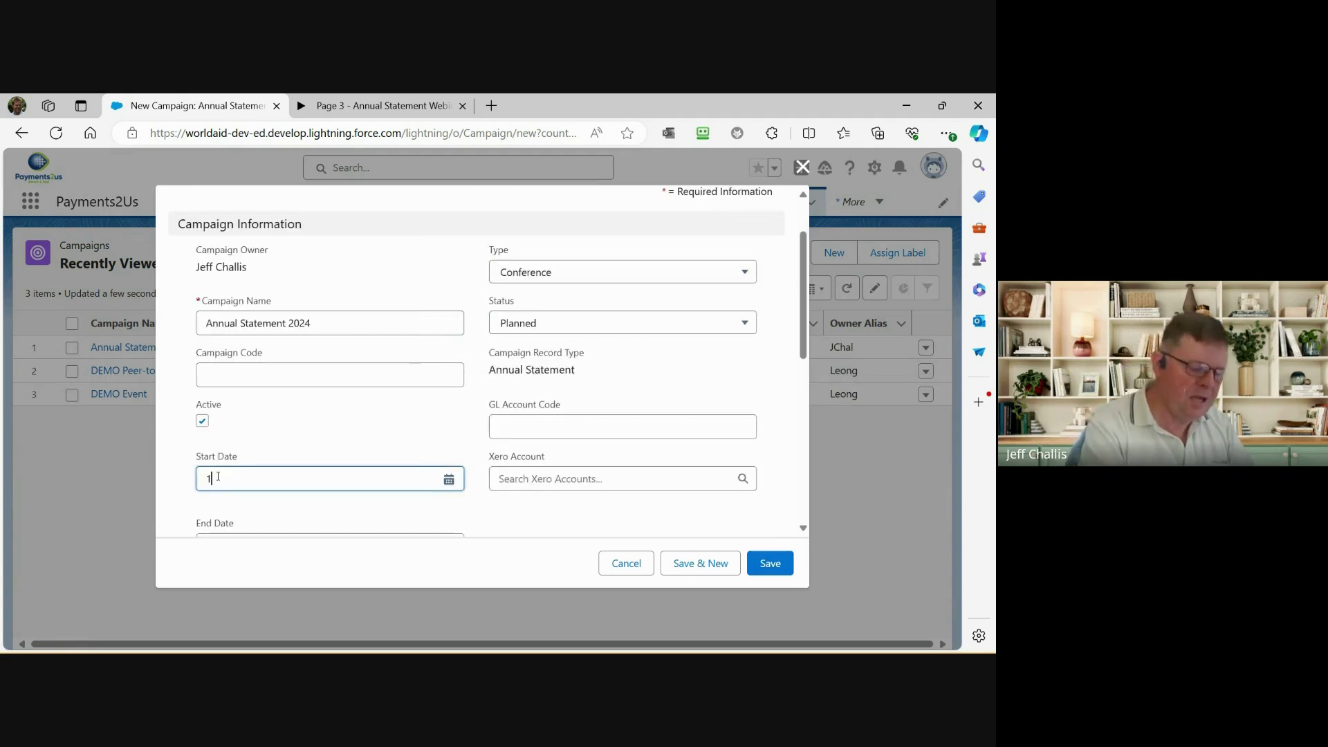
{"action": "type", "text": "/1/20"}
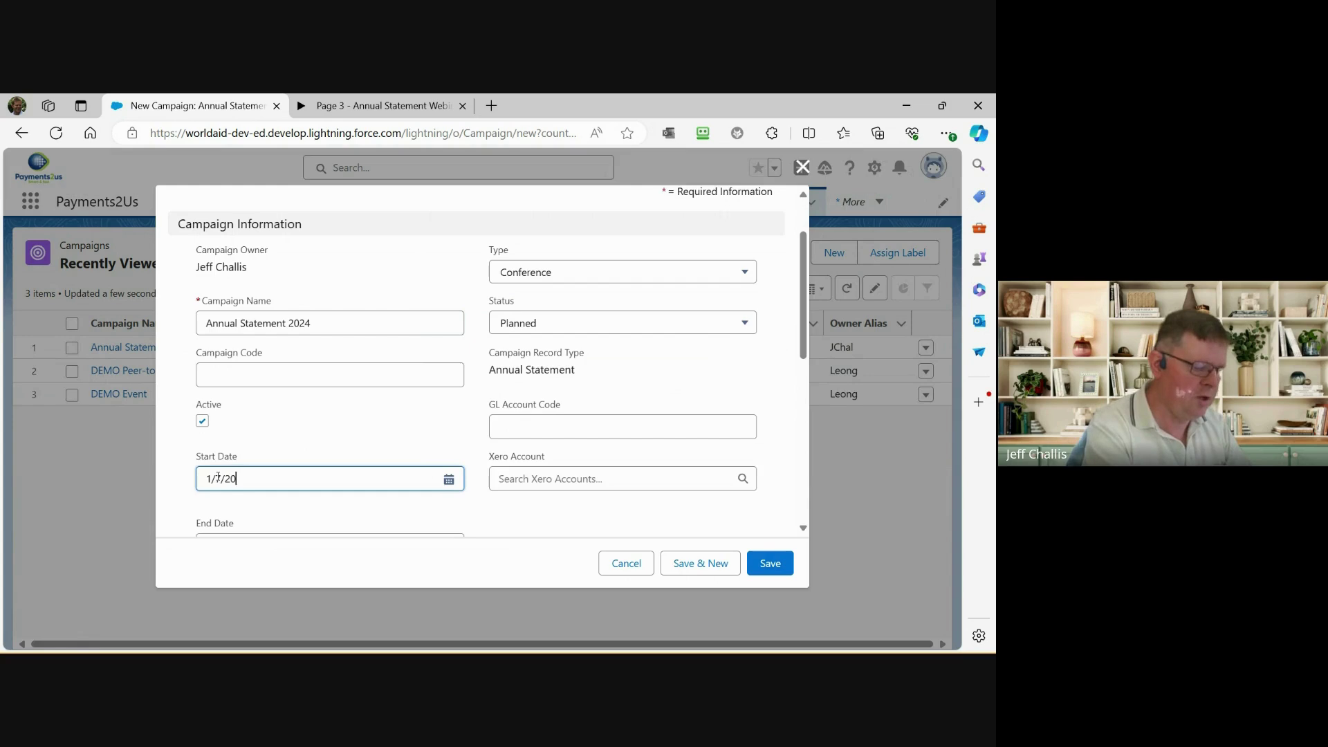
{"action": "type", "text": "24"}
{"action": "key", "text": "BackSpace"}
{"action": "type", "text": "3"}
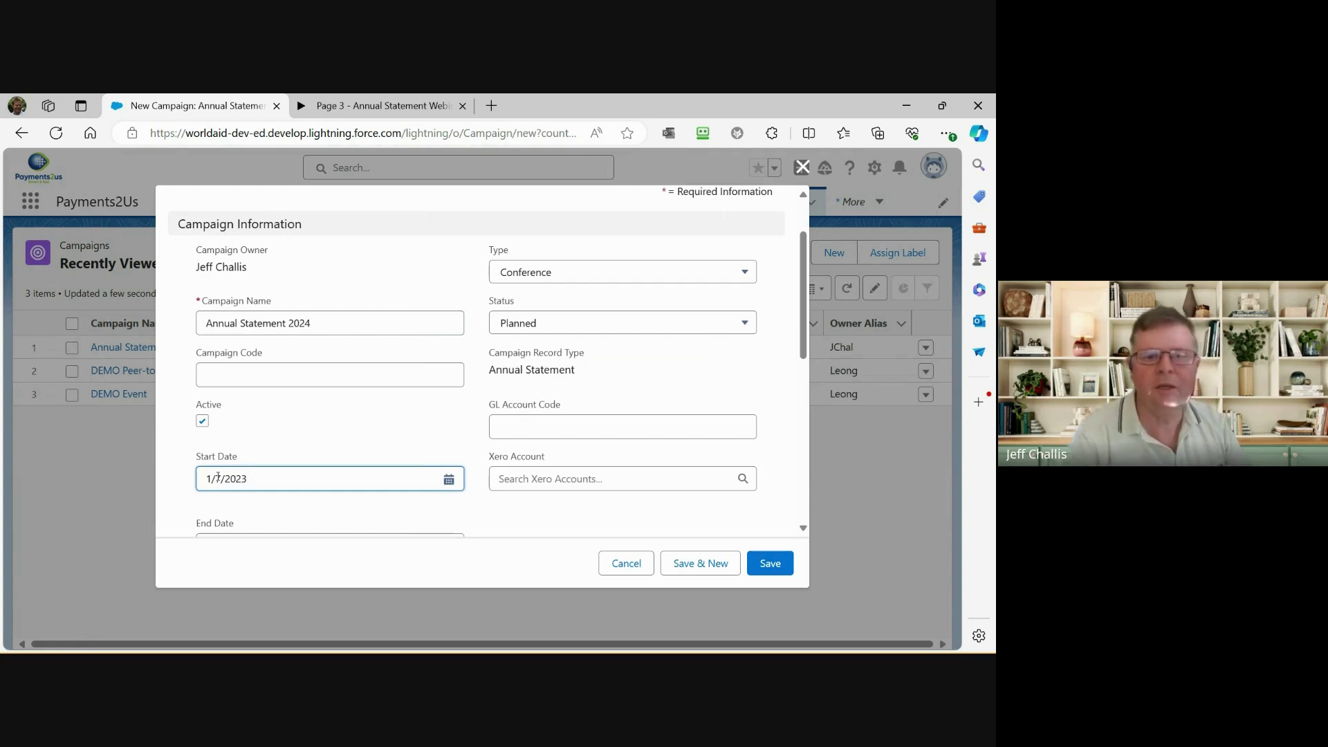
{"action": "scroll", "coordinate": [220, 477], "scroll_direction": "down", "scroll_amount": 1}
{"action": "left_click", "coordinate": [223, 476]}
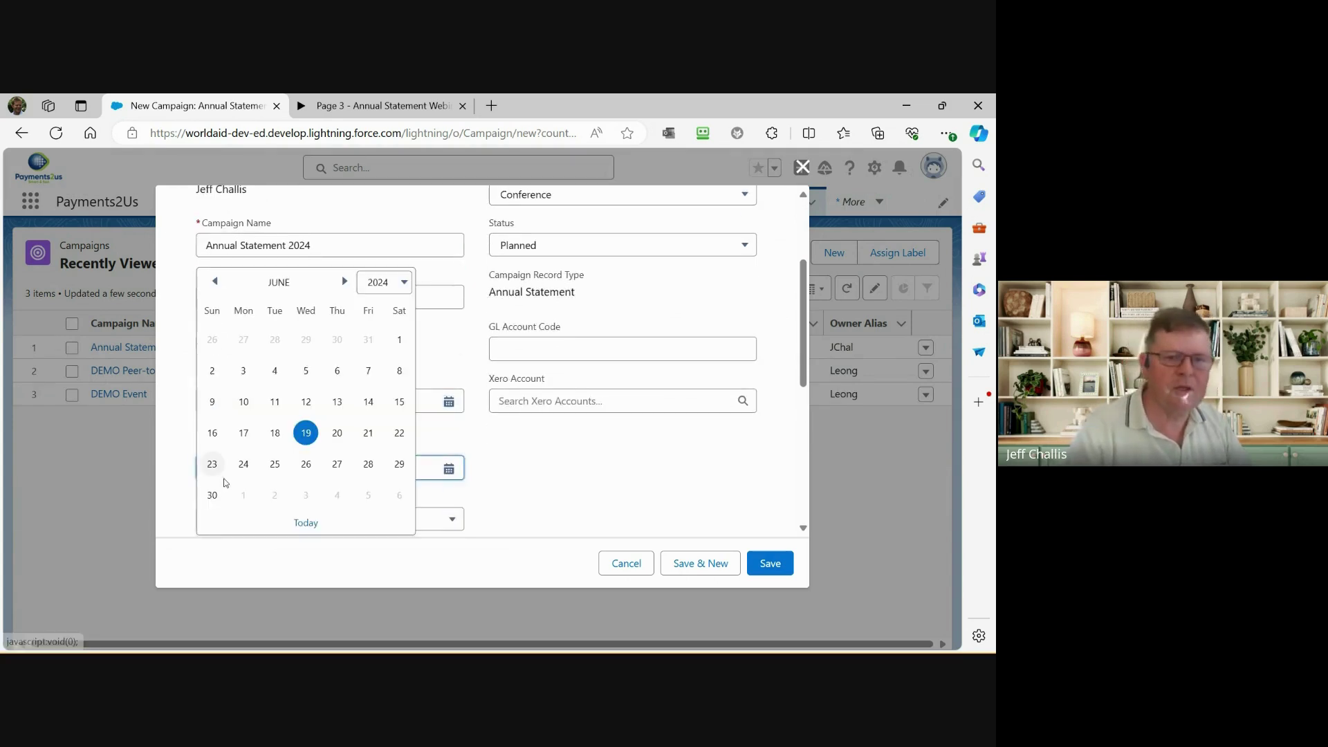
{"action": "left_click", "coordinate": [212, 494]}
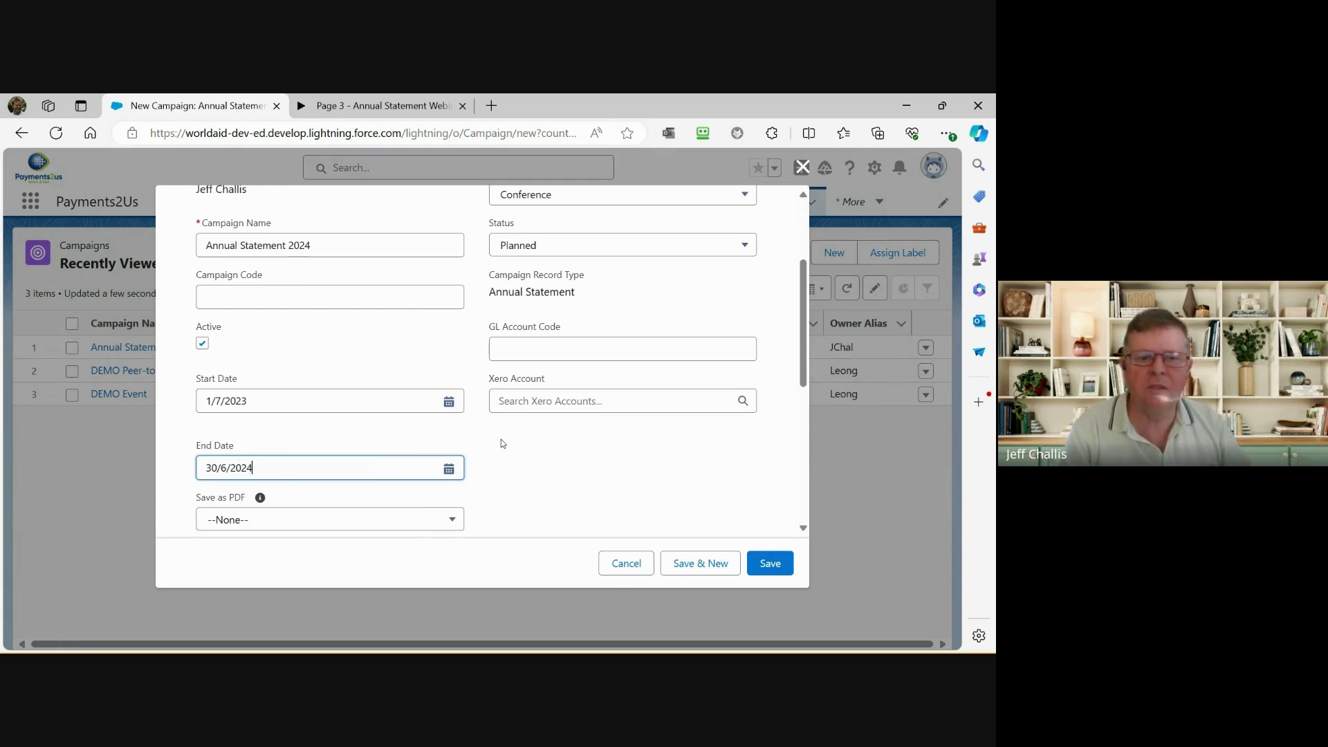
Assign "DEMO: Campaign - Statement 2024" as the campaign's statement letter and save the new campaign.
{"action": "scroll", "coordinate": [501, 443], "scroll_direction": "down", "scroll_amount": 1}
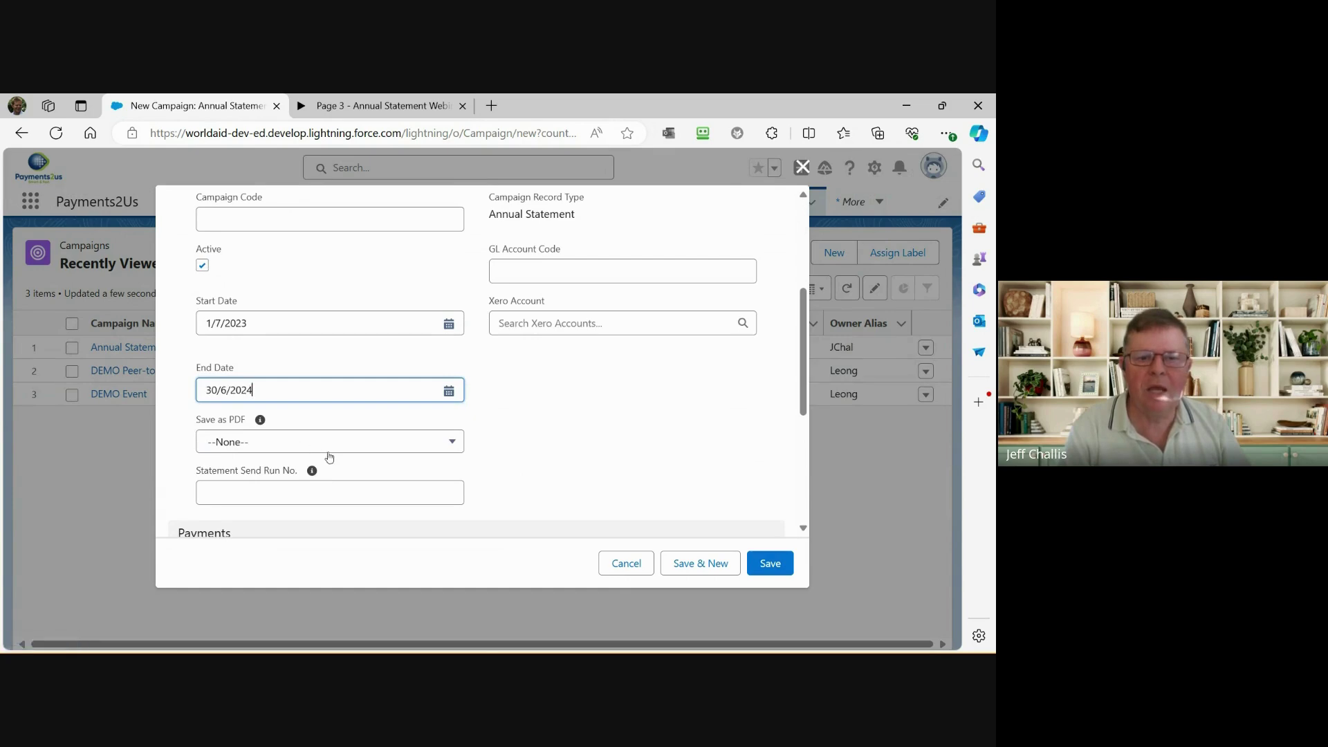
{"action": "scroll", "coordinate": [321, 477], "scroll_direction": "down", "scroll_amount": 1}
{"action": "scroll", "coordinate": [322, 482], "scroll_direction": "down", "scroll_amount": 1}
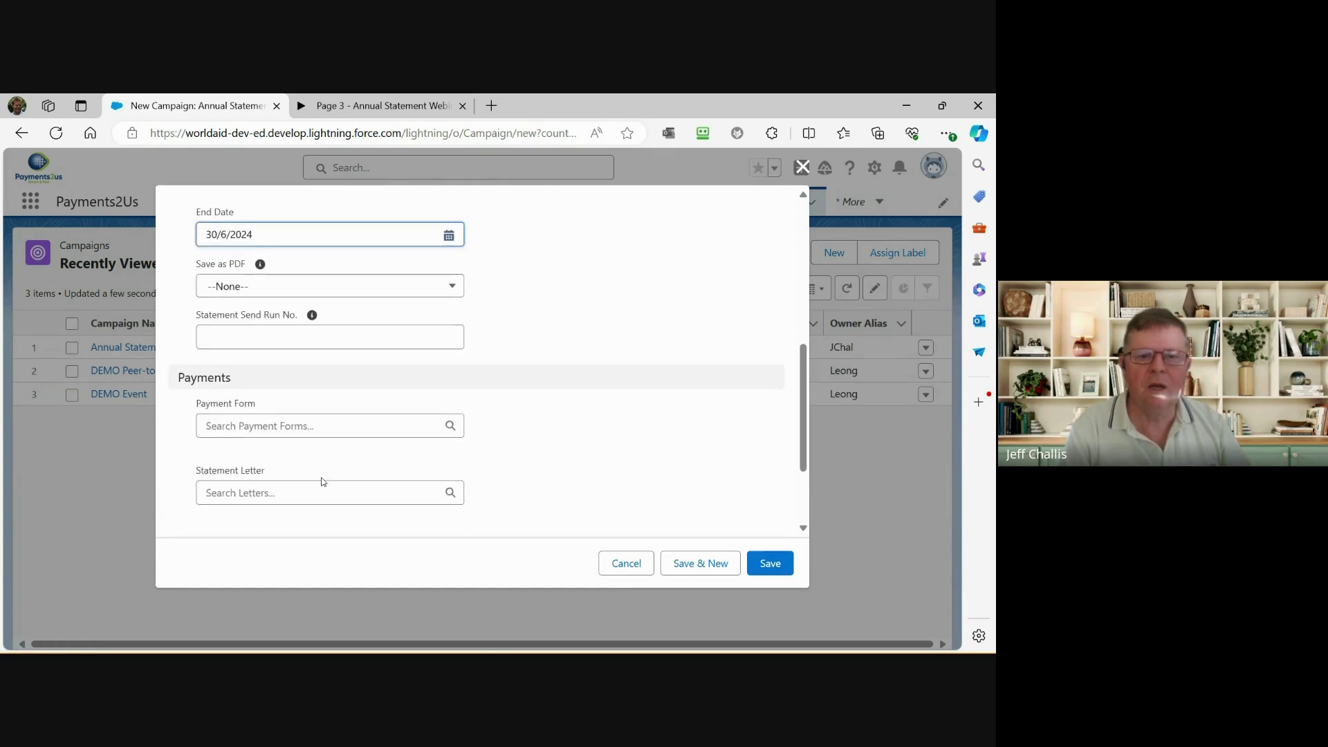
{"action": "scroll", "coordinate": [322, 482], "scroll_direction": "down", "scroll_amount": 1}
{"action": "left_click", "coordinate": [254, 418]}
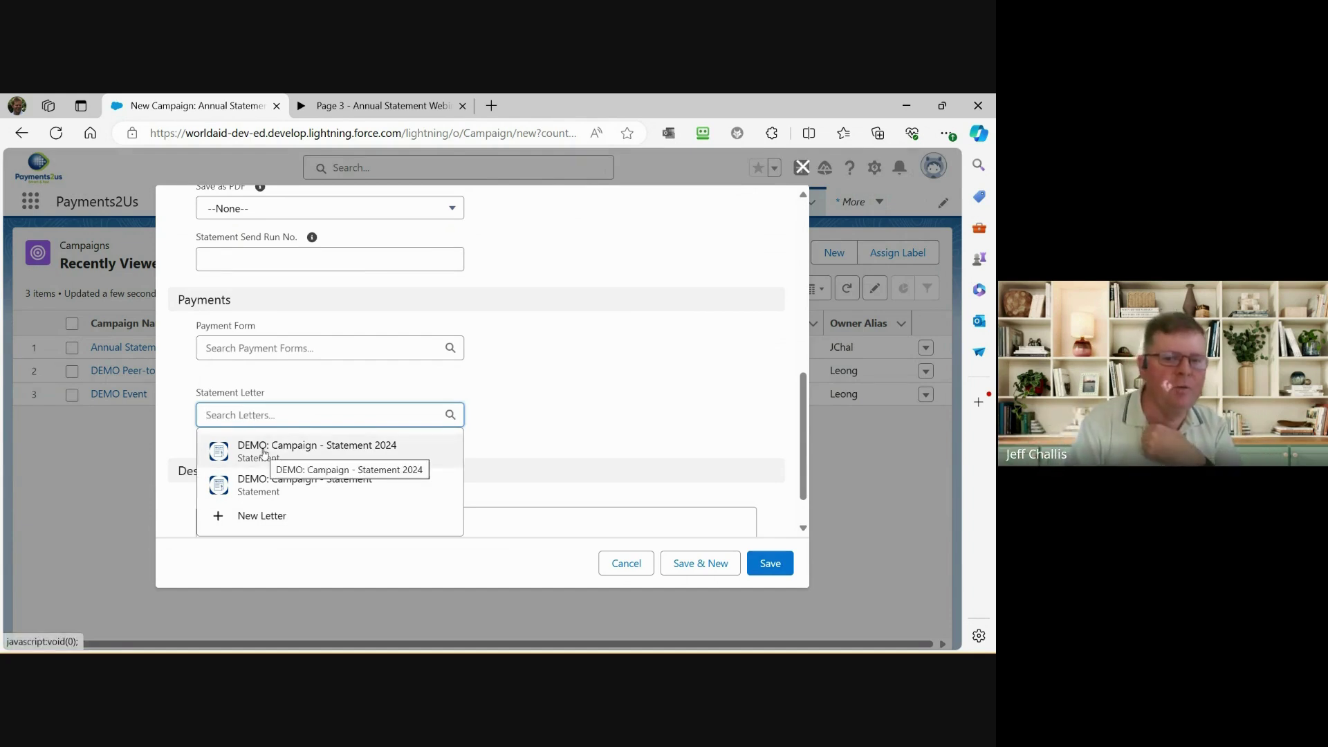
{"action": "left_click", "coordinate": [263, 449]}
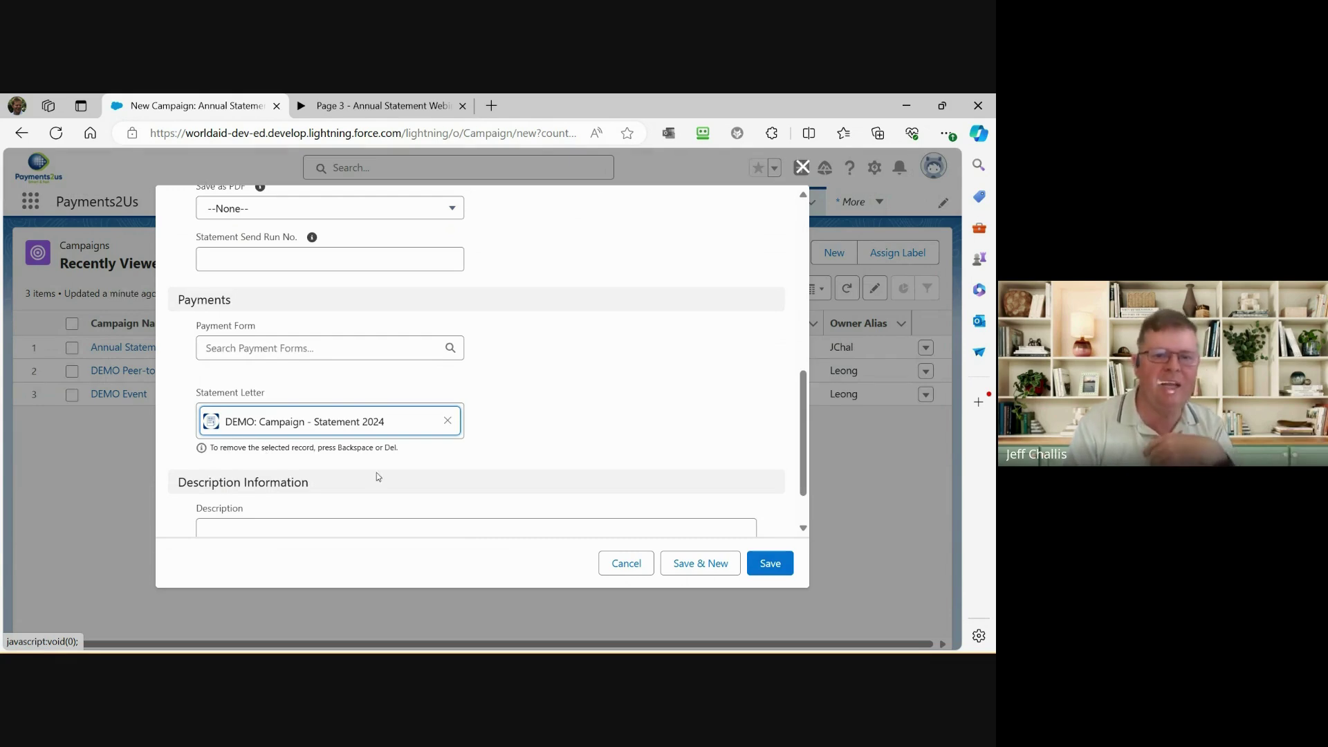
{"action": "left_click", "coordinate": [764, 567]}
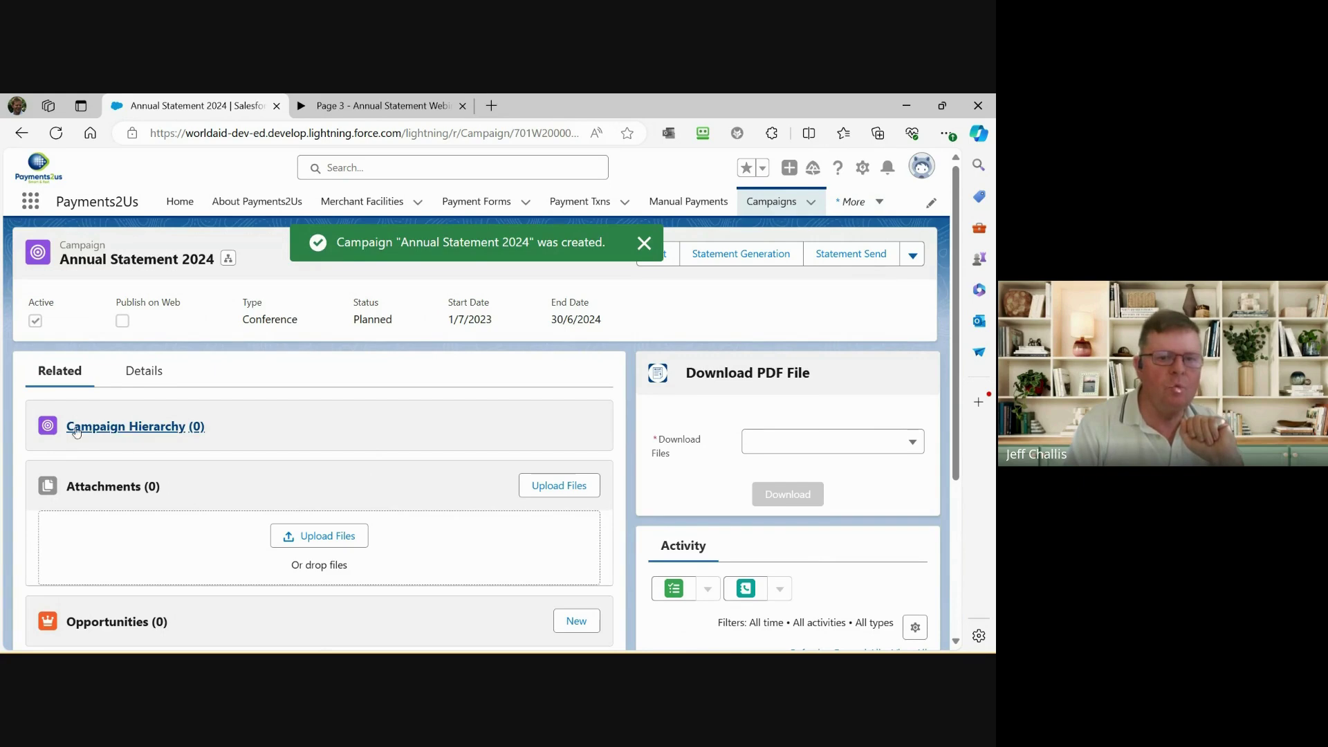
Open the reports list in a separate browser tab and run the "Contacts for Annual Statements" report.
{"action": "scroll", "coordinate": [153, 508], "scroll_direction": "down", "scroll_amount": 1}
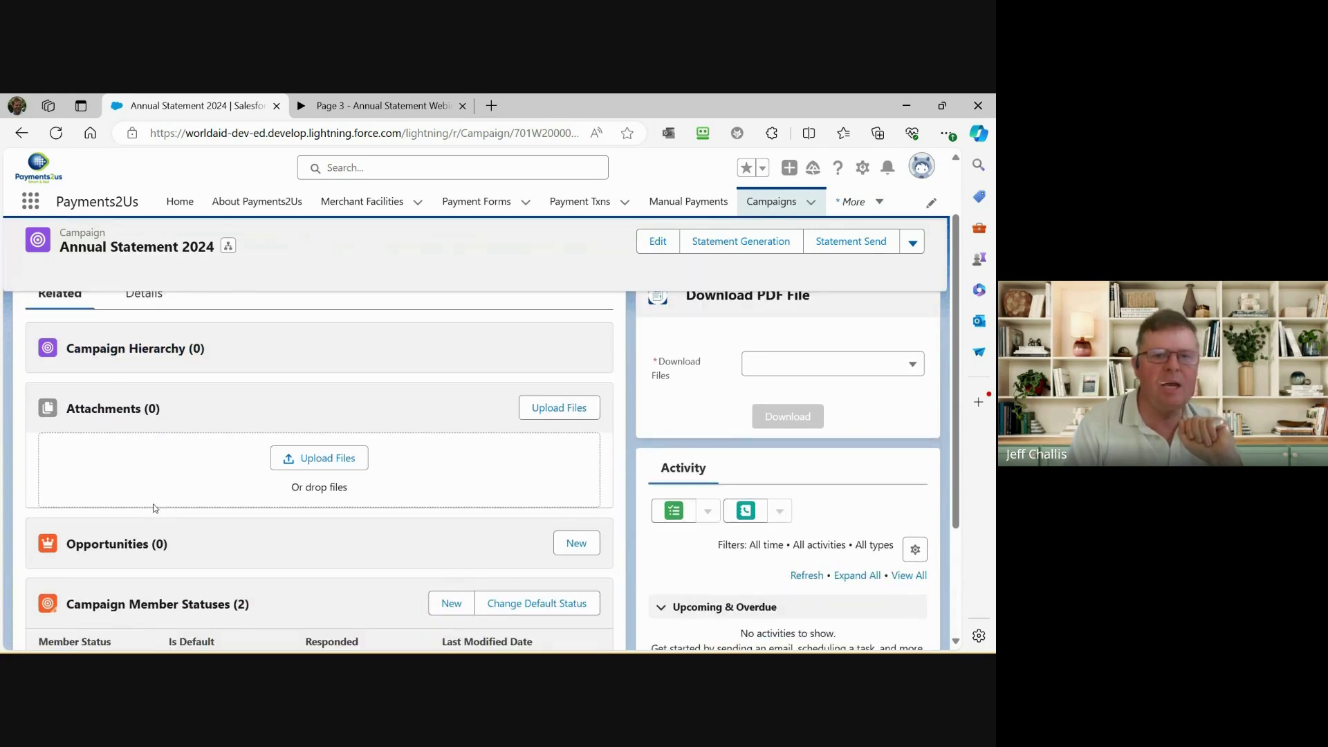
{"action": "scroll", "coordinate": [154, 509], "scroll_direction": "down", "scroll_amount": 1}
{"action": "scroll", "coordinate": [82, 539], "scroll_direction": "down", "scroll_amount": 1}
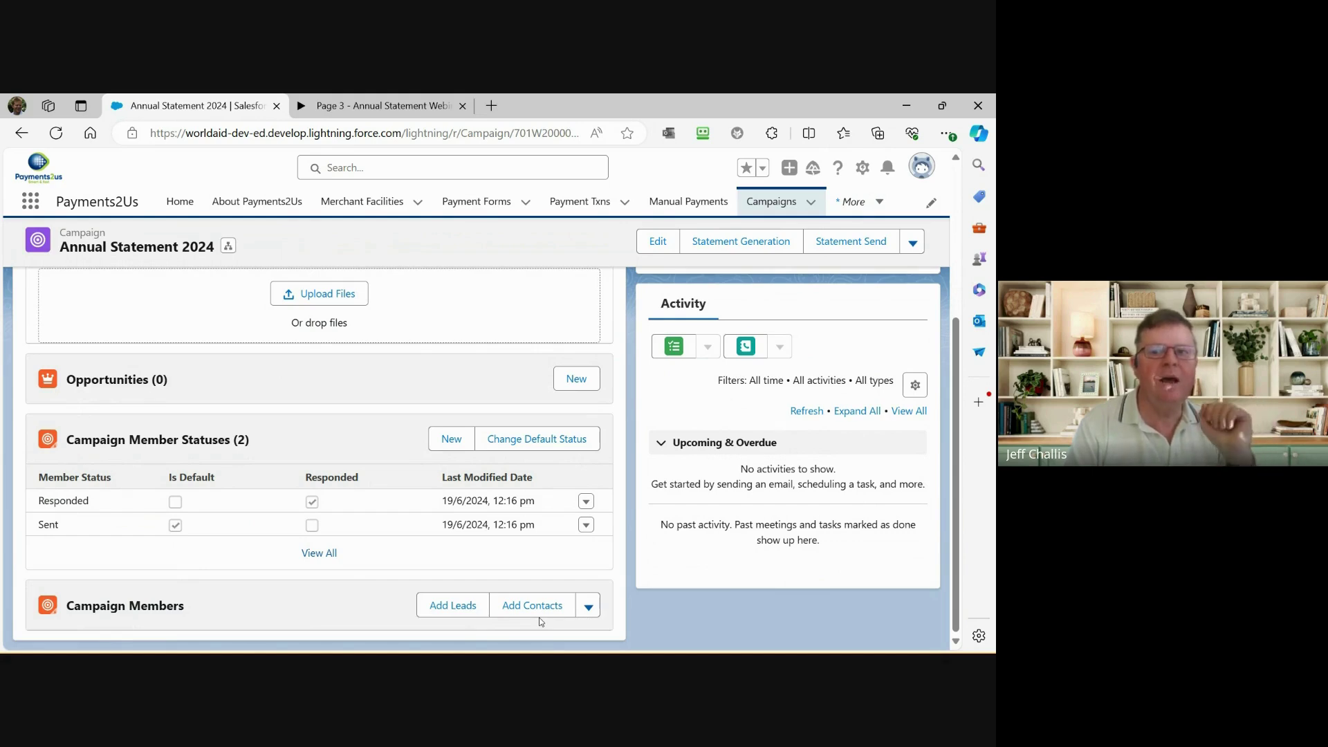
{"action": "left_click", "coordinate": [880, 202]}
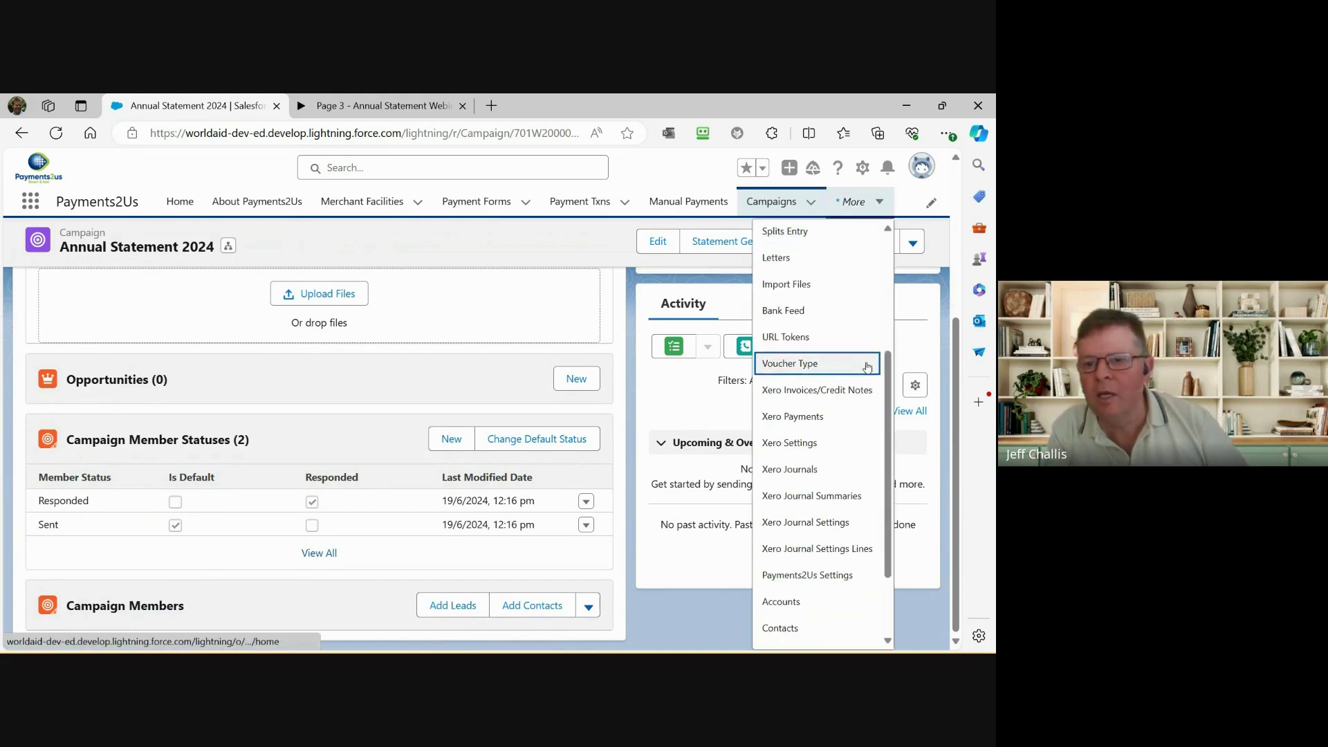
{"action": "scroll", "coordinate": [866, 366], "scroll_direction": "down", "scroll_amount": 2}
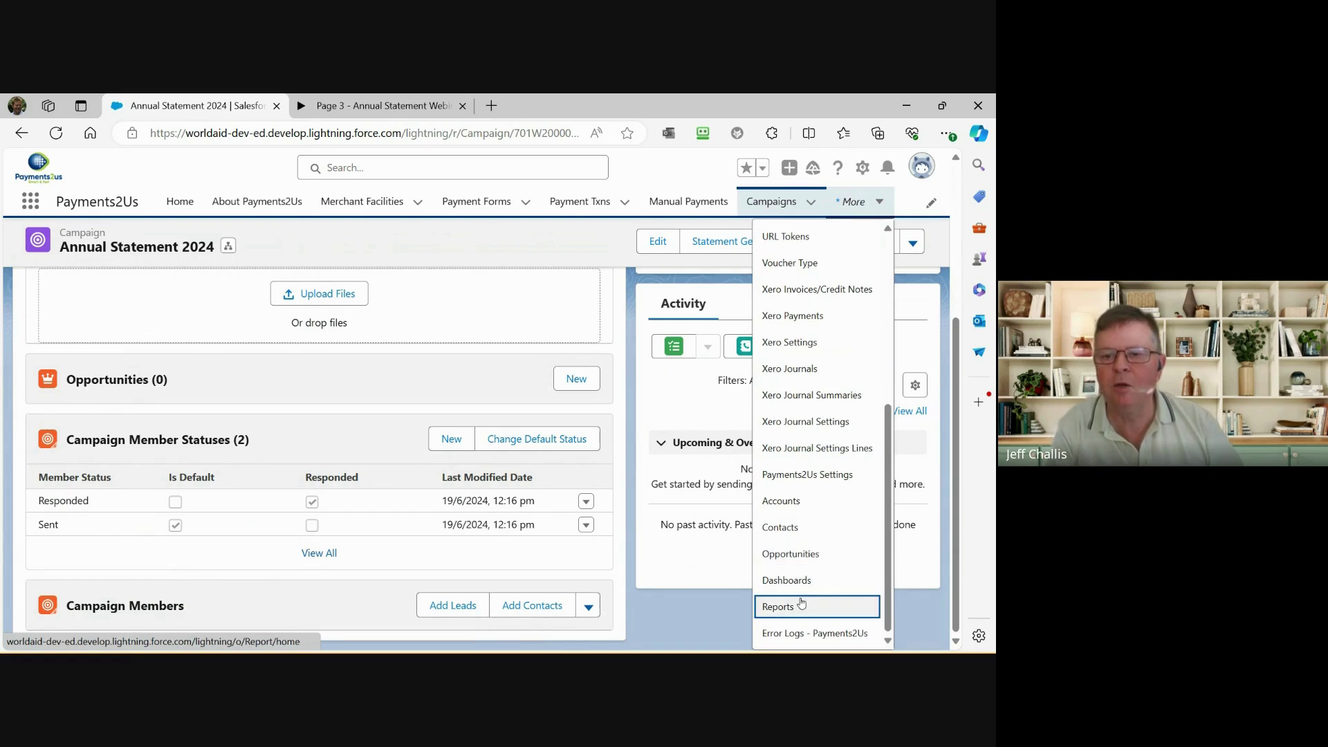
{"action": "right_click", "coordinate": [801, 602]}
{"action": "left_click", "coordinate": [888, 350]}
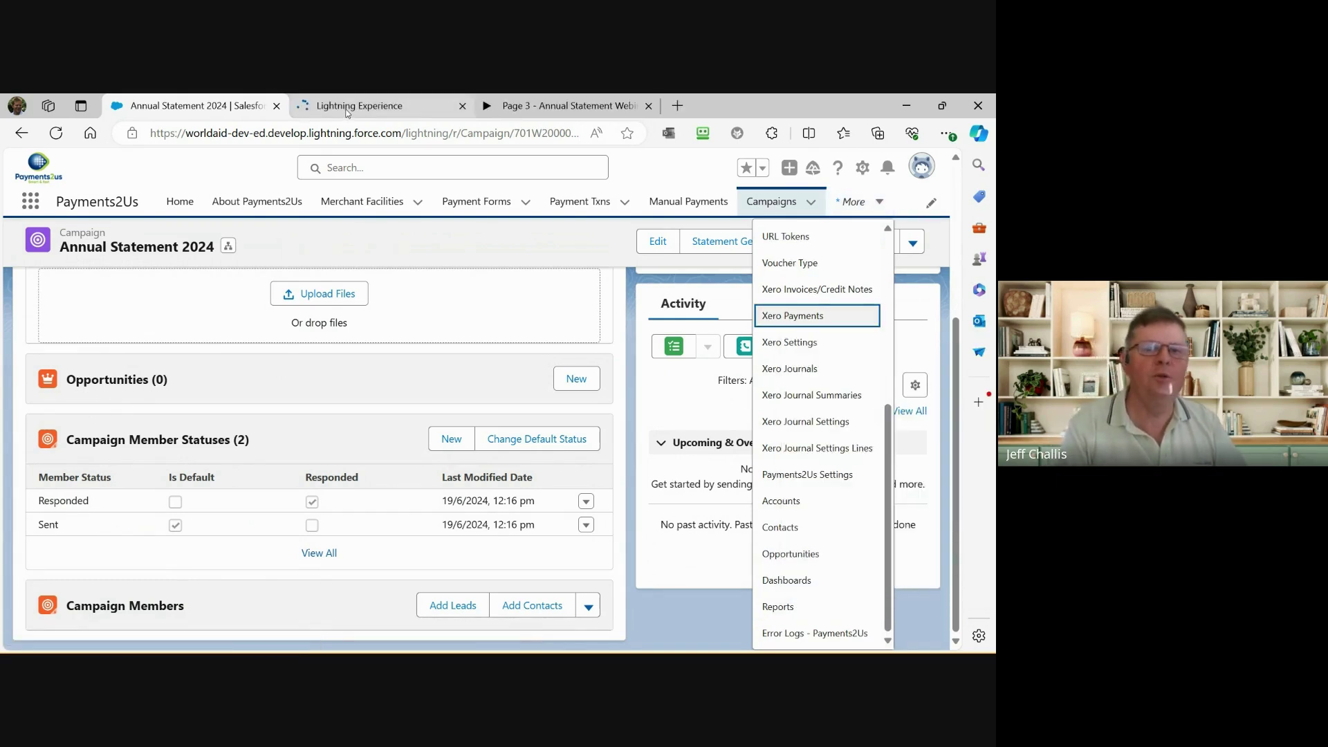
{"action": "mouse_move", "coordinate": [347, 110]}
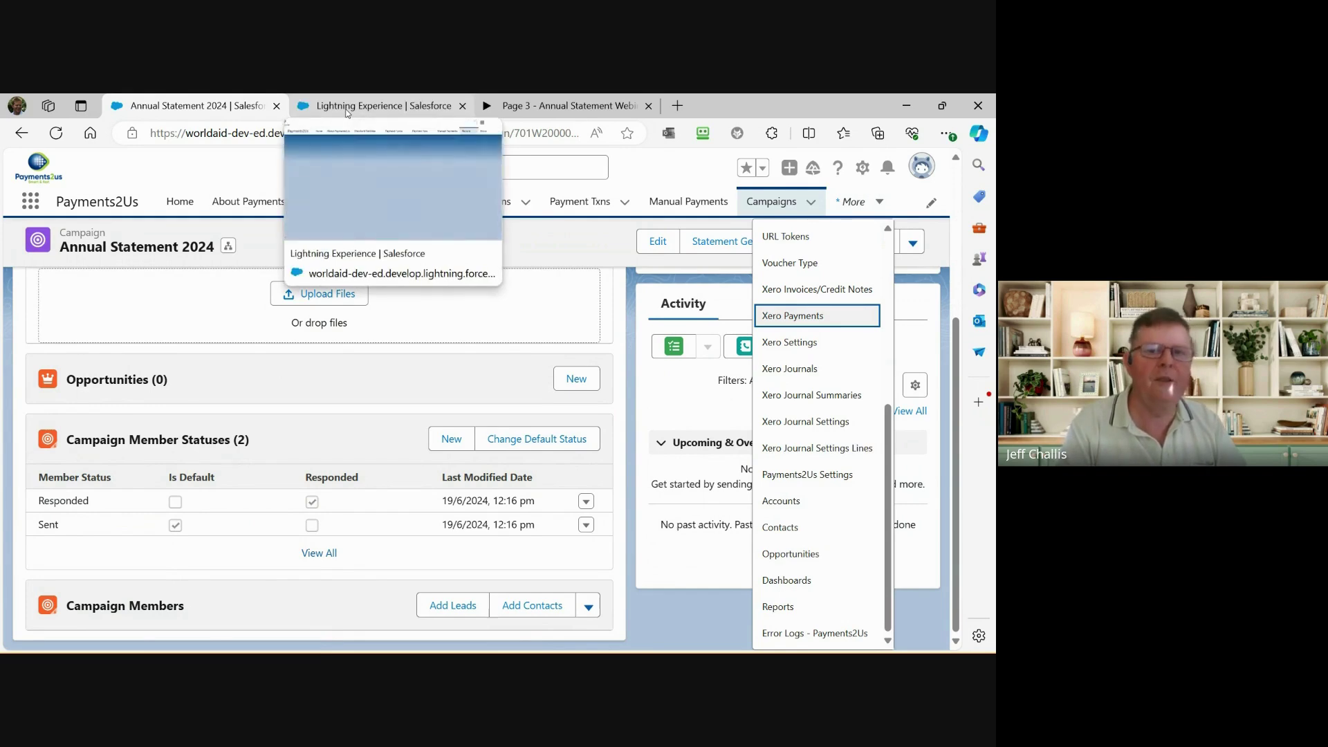
{"action": "left_click", "coordinate": [348, 108]}
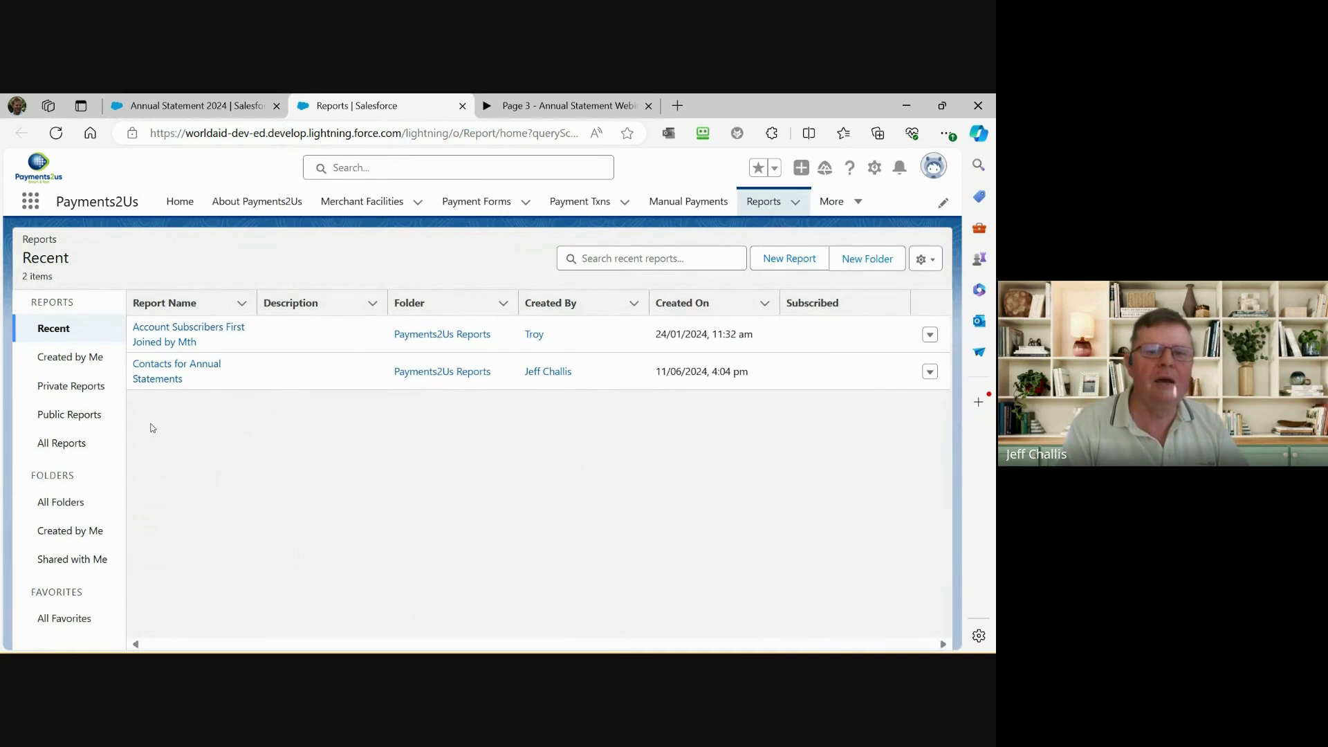
{"action": "left_click", "coordinate": [173, 365]}
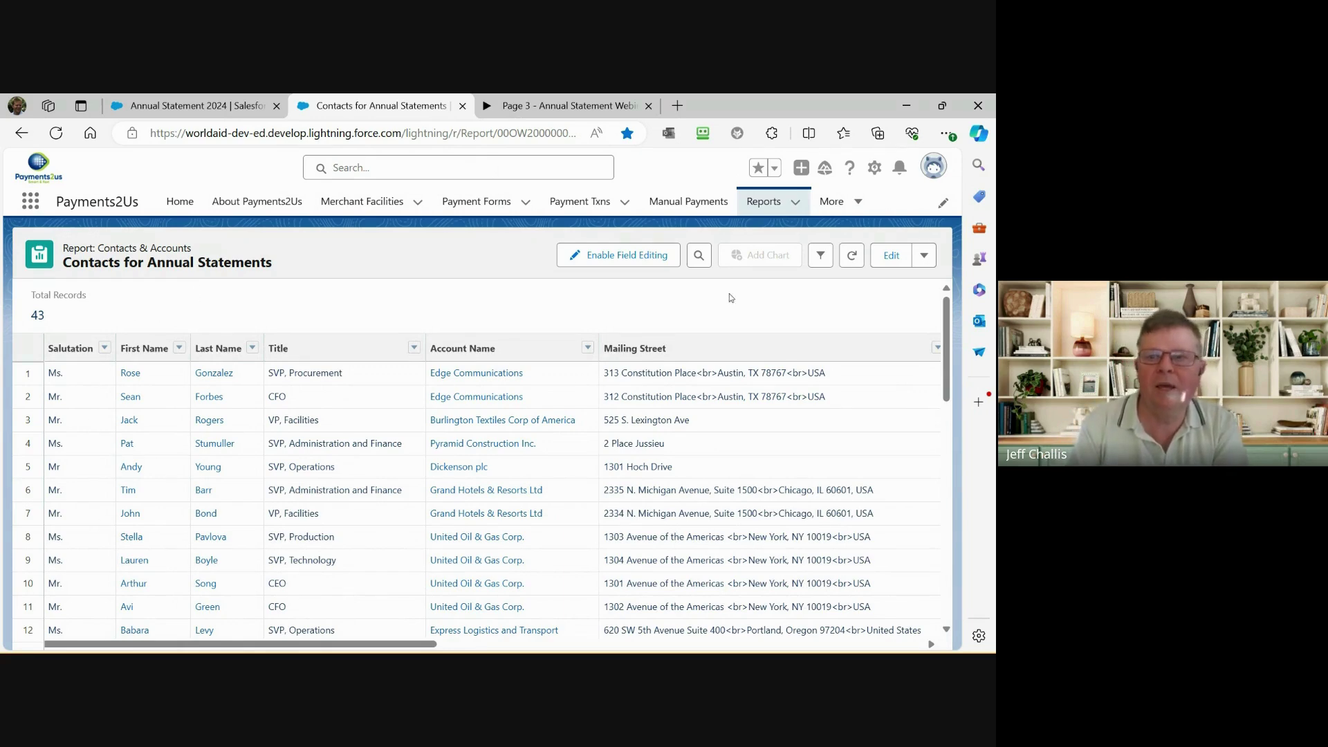
Add the report's contacts to the Annual Statement 2024 campaign with the member status Responded.
{"action": "left_click", "coordinate": [924, 258]}
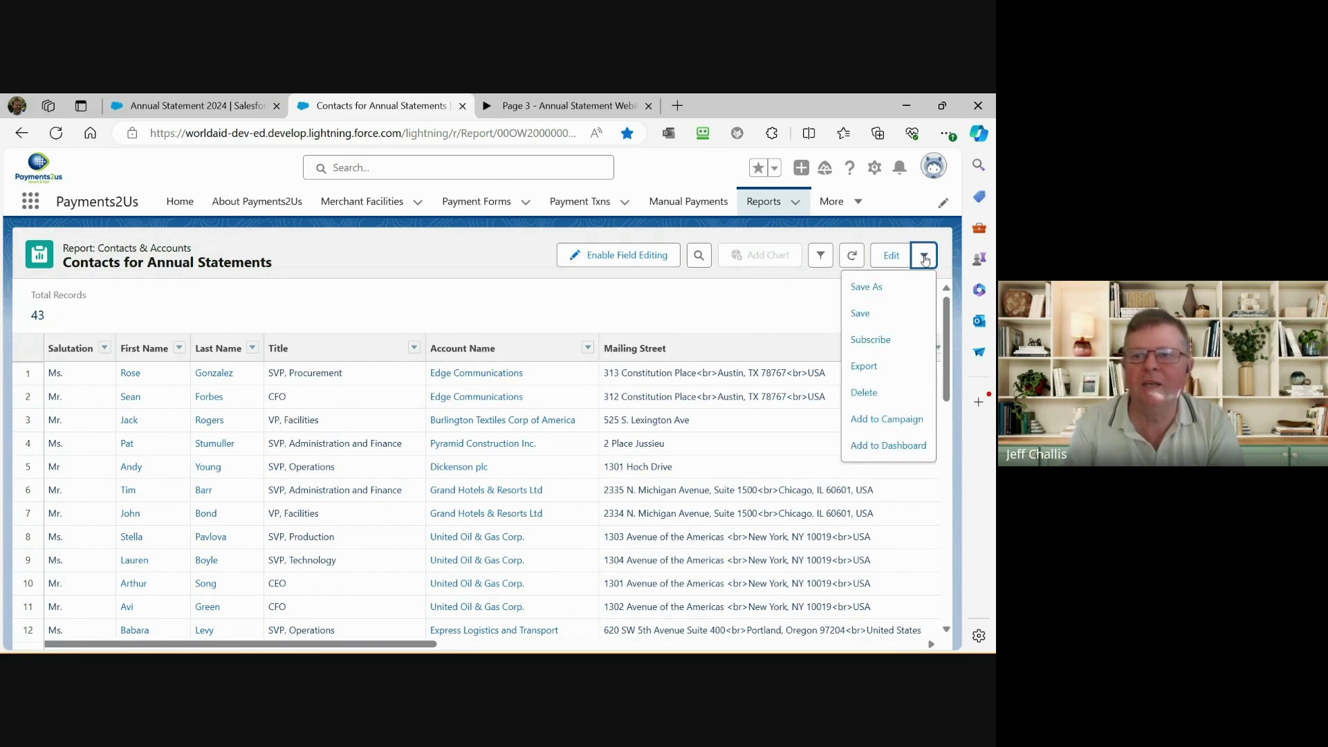
{"action": "left_click", "coordinate": [880, 417]}
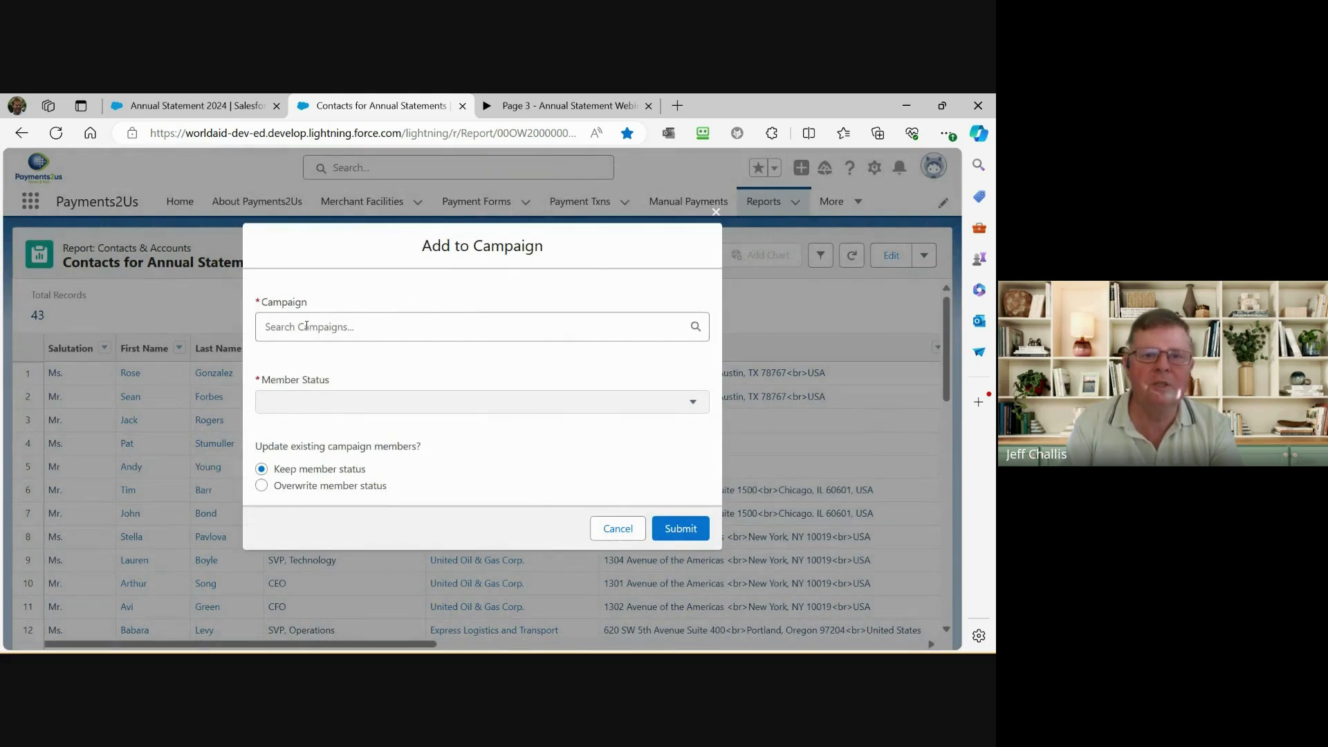
{"action": "left_click", "coordinate": [307, 326]}
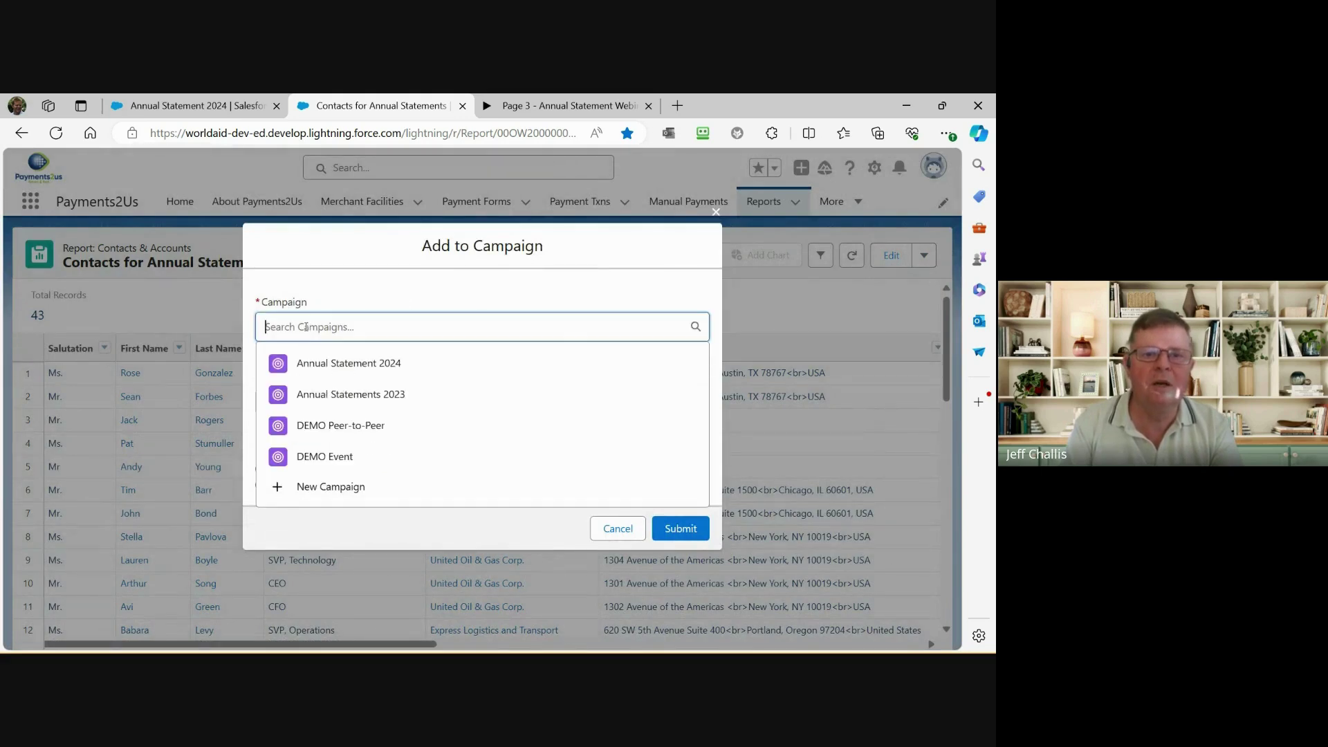
{"action": "left_click", "coordinate": [331, 372]}
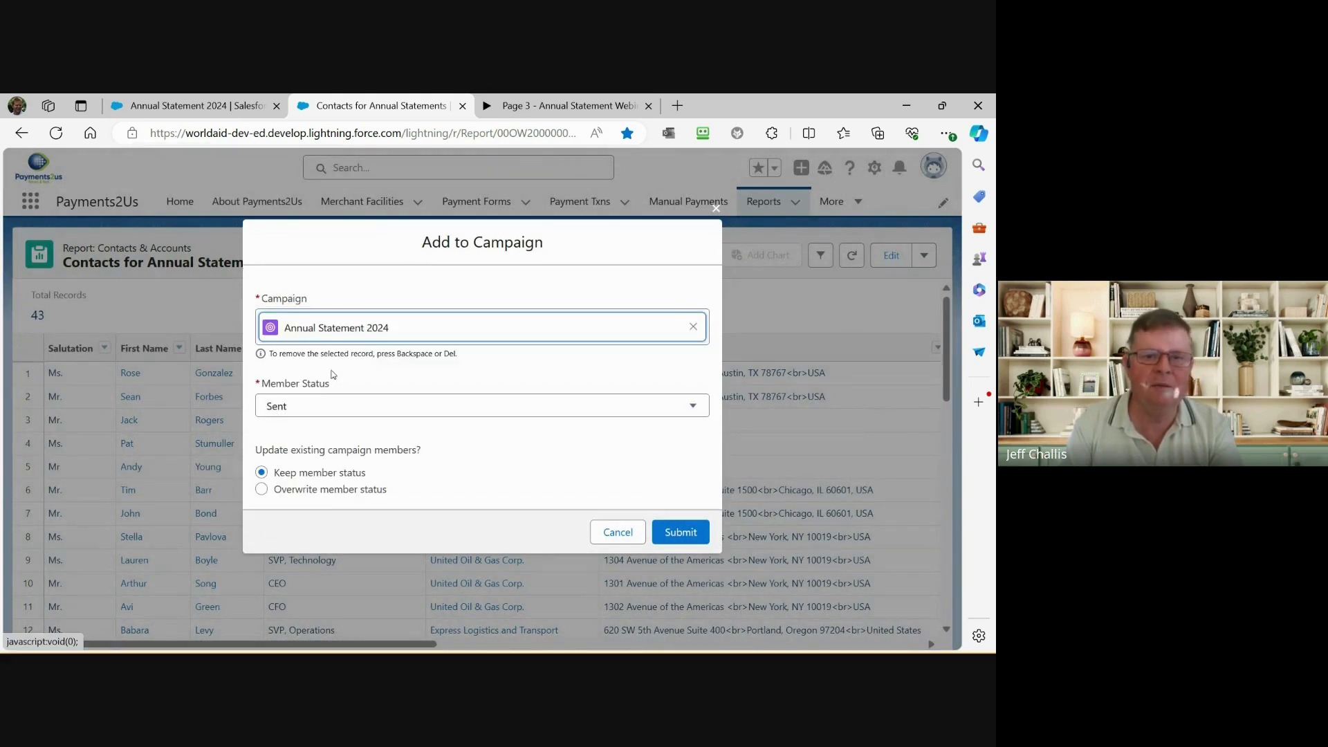
{"action": "left_click", "coordinate": [342, 407]}
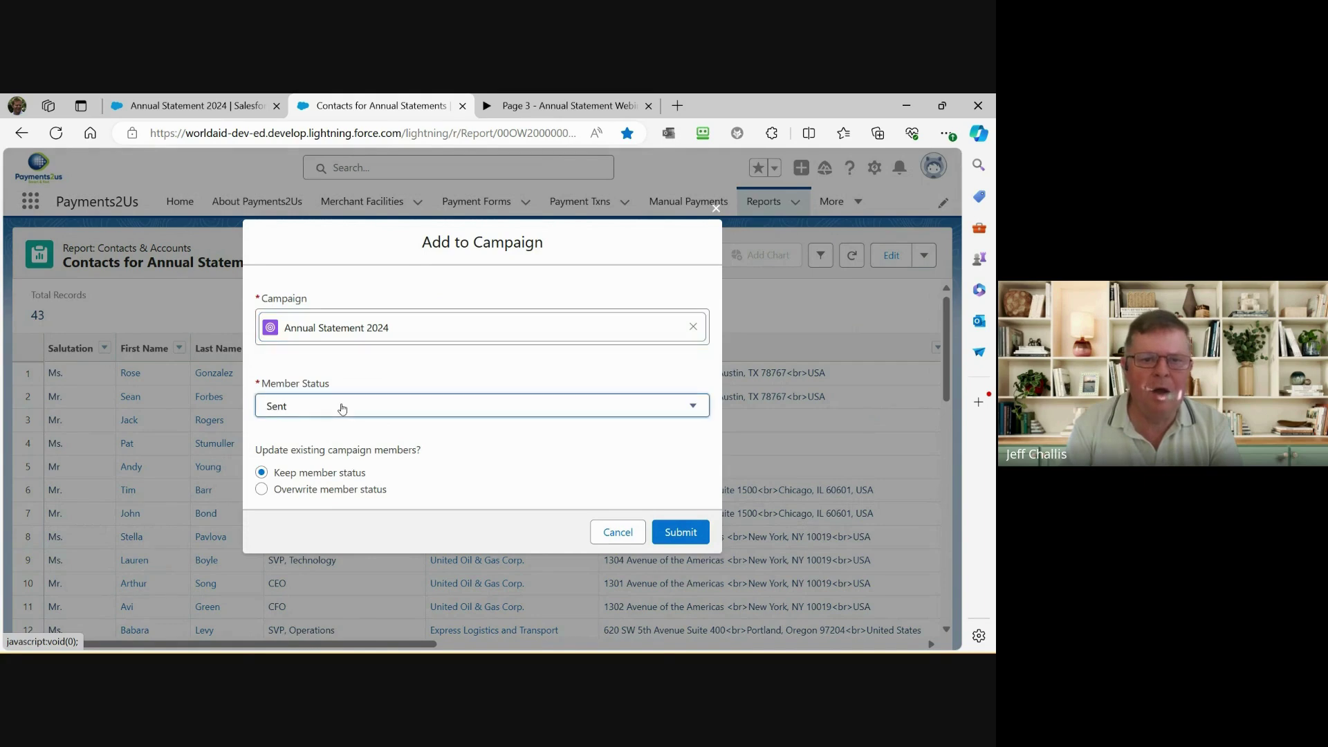
{"action": "left_click", "coordinate": [325, 463]}
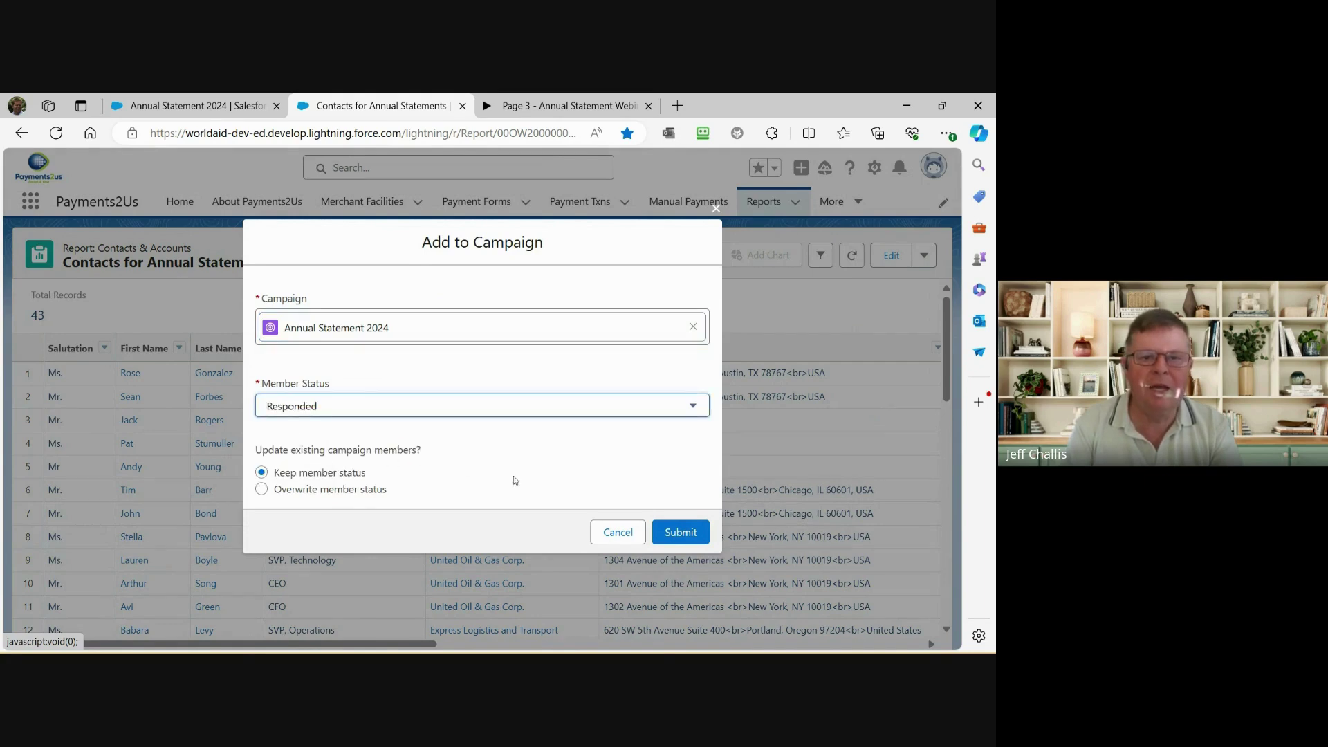
{"action": "left_click", "coordinate": [672, 533]}
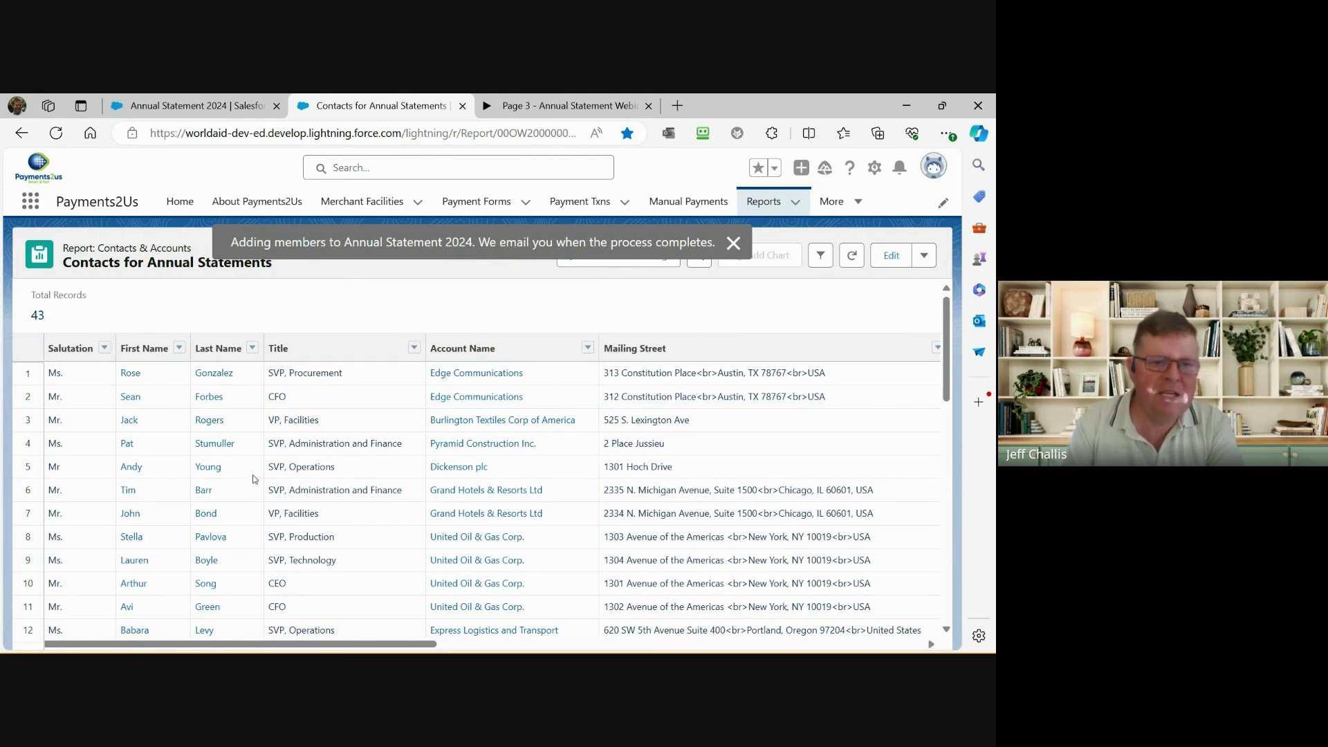
Return to the Annual Statement 2024 campaign, reload the page as needed, and check its Campaign Members list for the added contacts.
{"action": "left_click", "coordinate": [185, 107]}
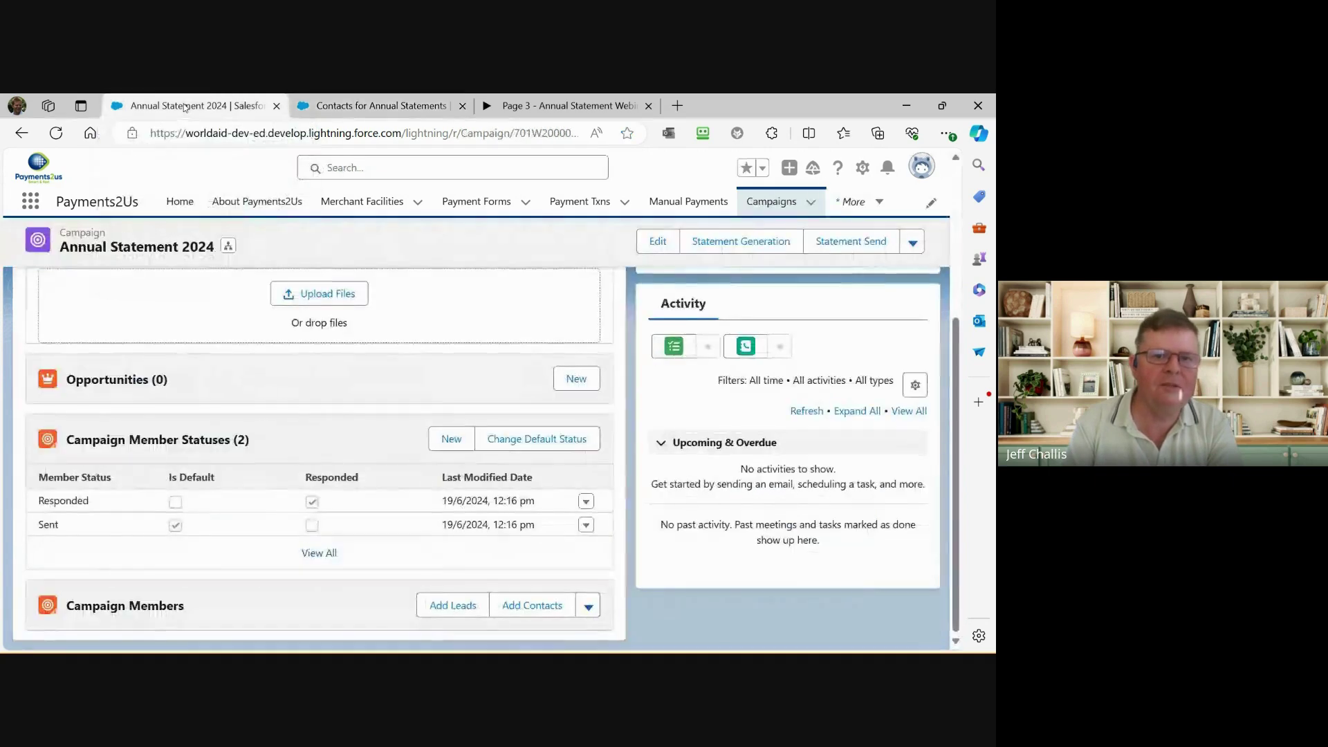
{"action": "left_click", "coordinate": [62, 138]}
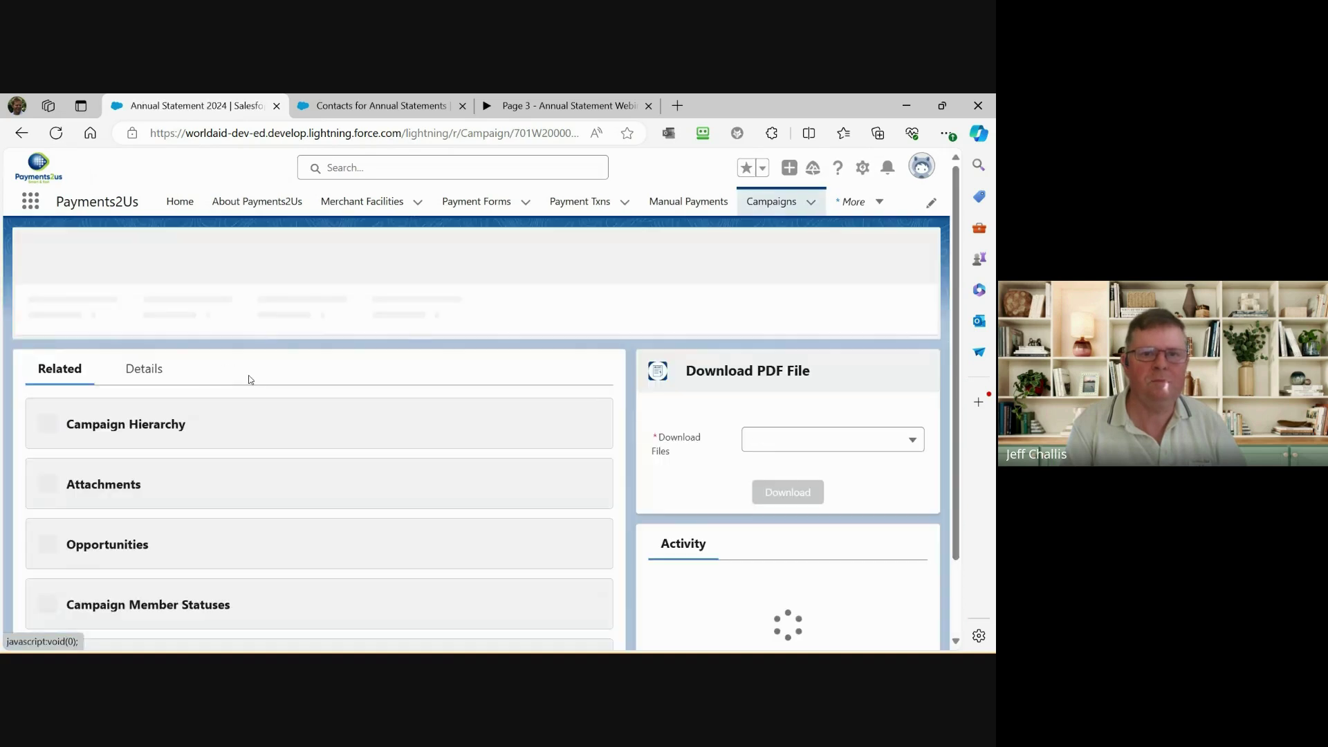
{"action": "scroll", "coordinate": [283, 459], "scroll_direction": "down", "scroll_amount": 1}
{"action": "scroll", "coordinate": [280, 455], "scroll_direction": "down", "scroll_amount": 2}
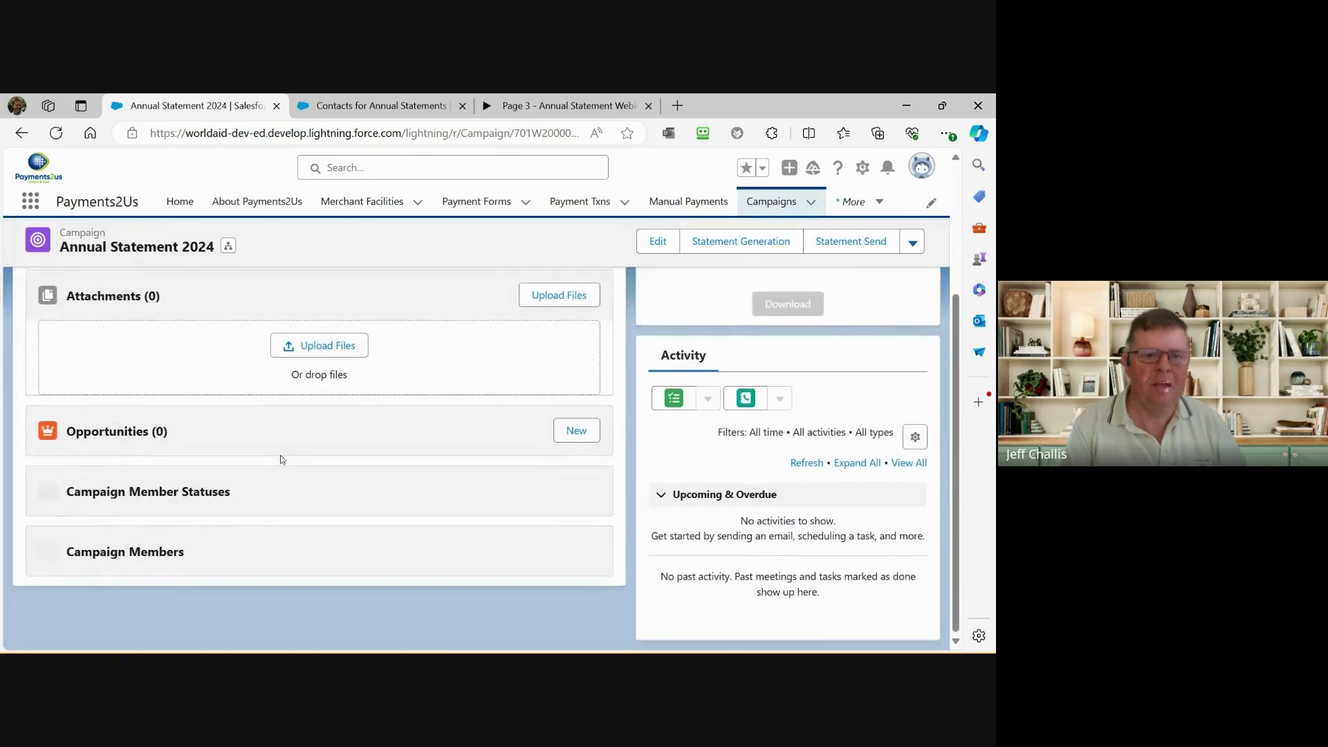
{"action": "scroll", "coordinate": [280, 455], "scroll_direction": "down", "scroll_amount": 1}
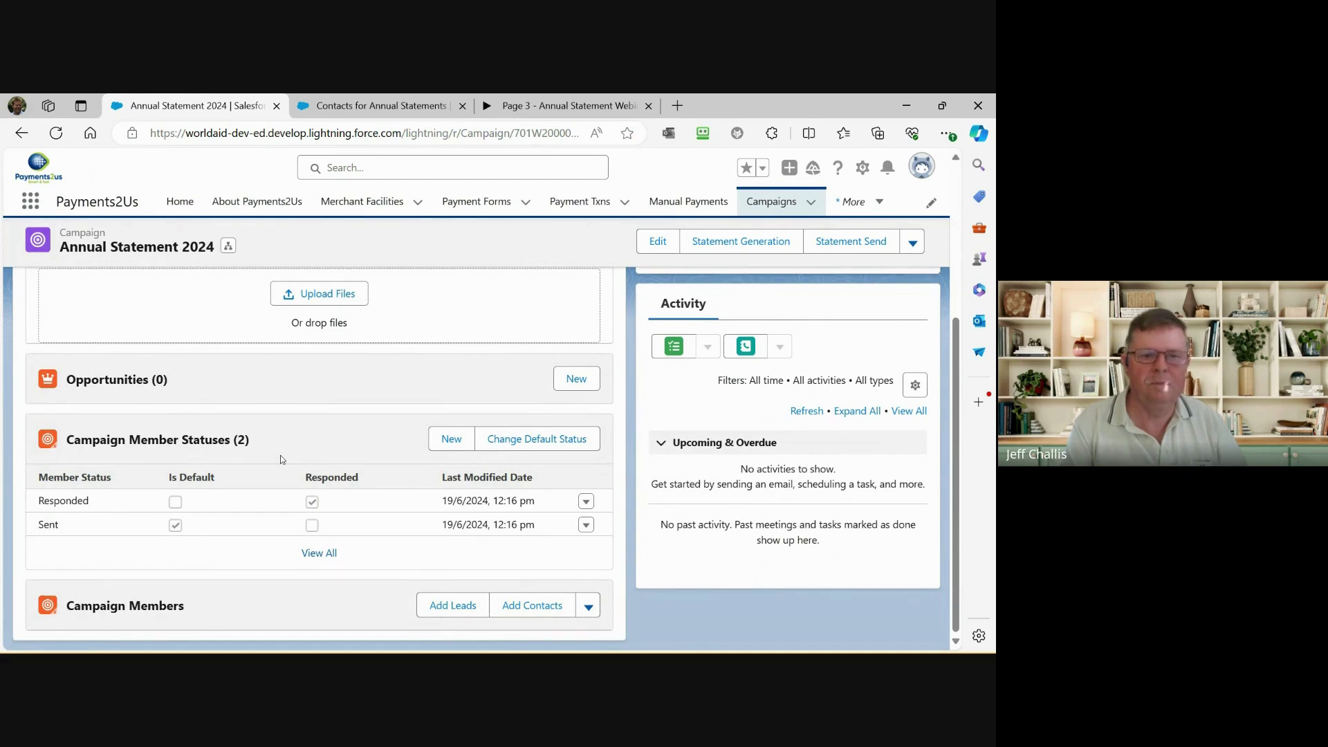
{"action": "left_click", "coordinate": [61, 135]}
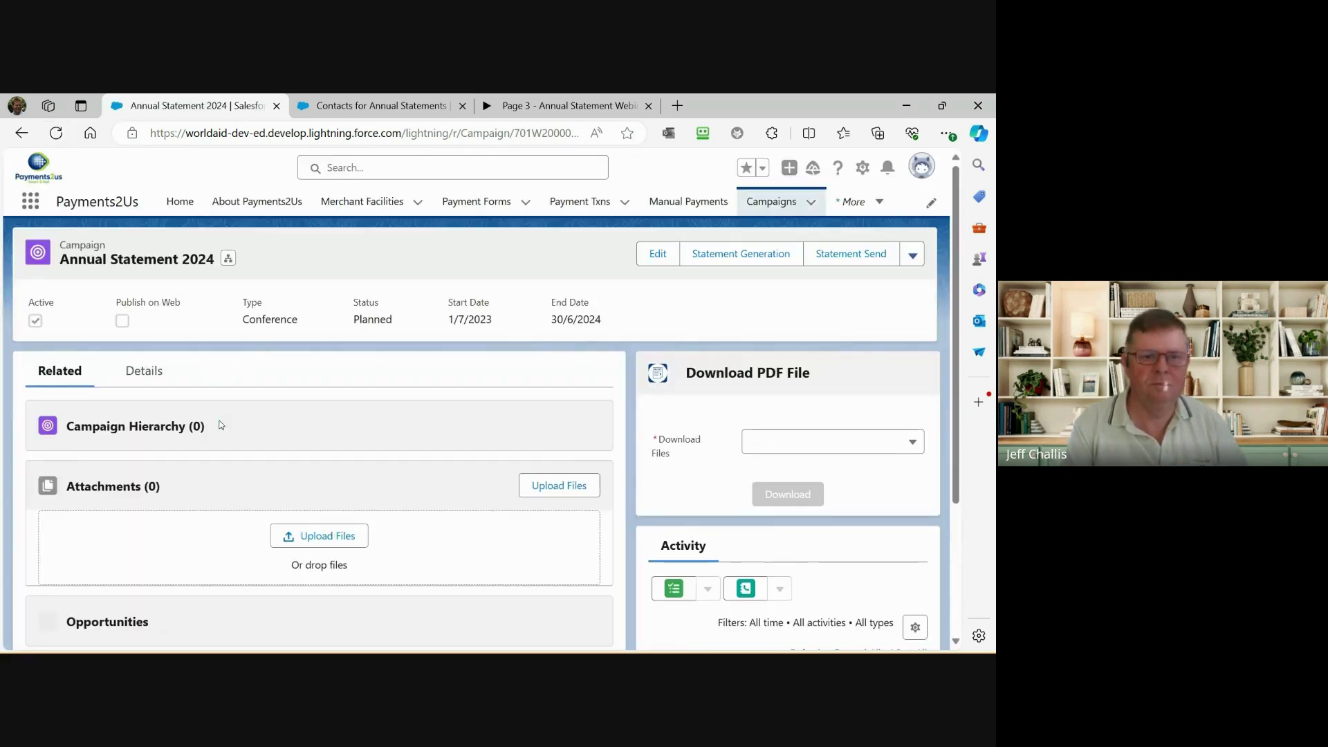
{"action": "scroll", "coordinate": [222, 425], "scroll_direction": "down", "scroll_amount": 3}
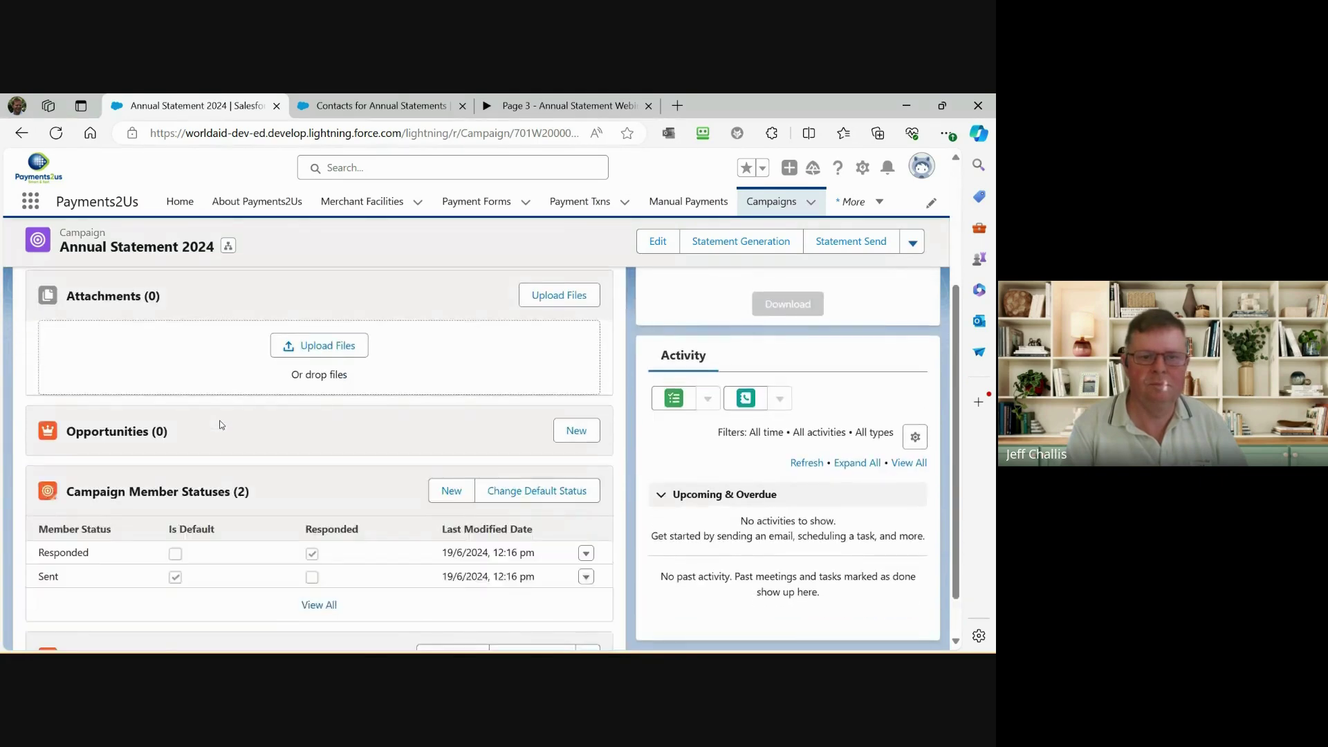
{"action": "scroll", "coordinate": [221, 424], "scroll_direction": "down", "scroll_amount": 1}
{"action": "scroll", "coordinate": [221, 424], "scroll_direction": "up", "scroll_amount": 3}
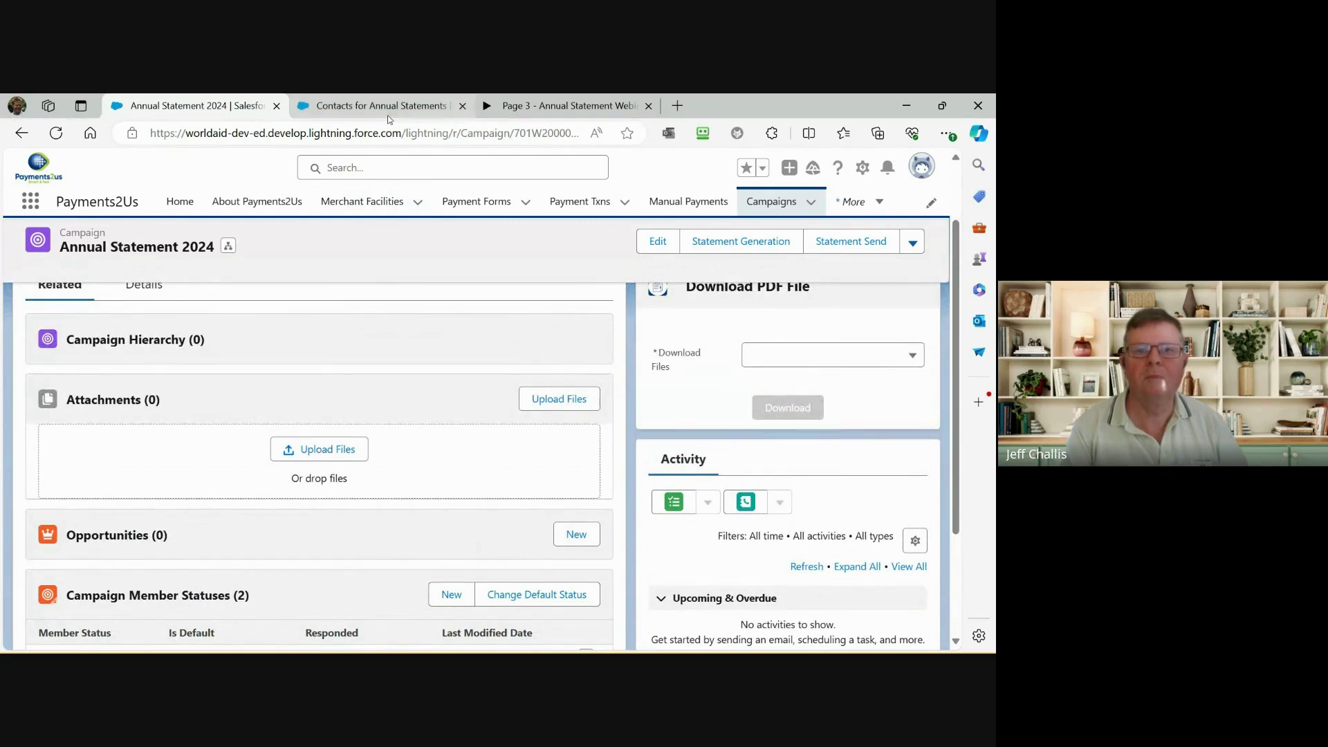
{"action": "left_click", "coordinate": [56, 133]}
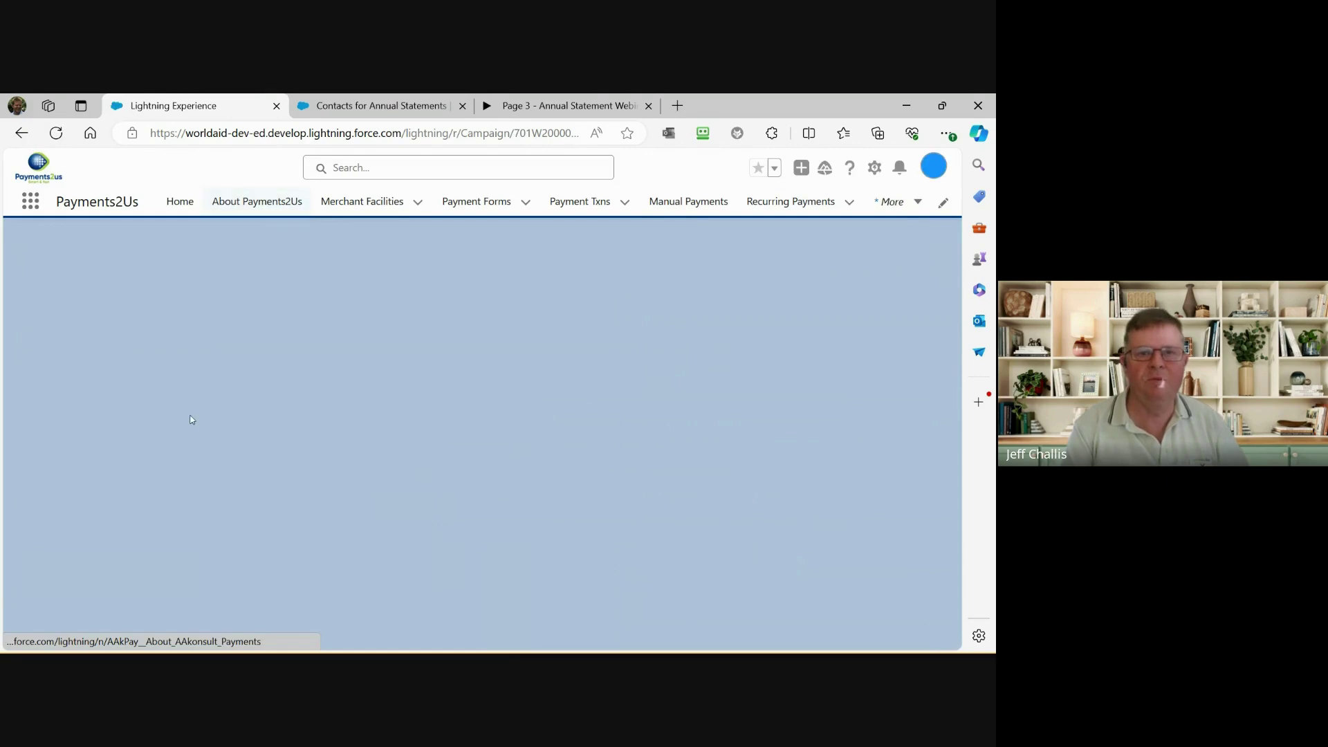
{"action": "scroll", "coordinate": [235, 520], "scroll_direction": "down", "scroll_amount": 4}
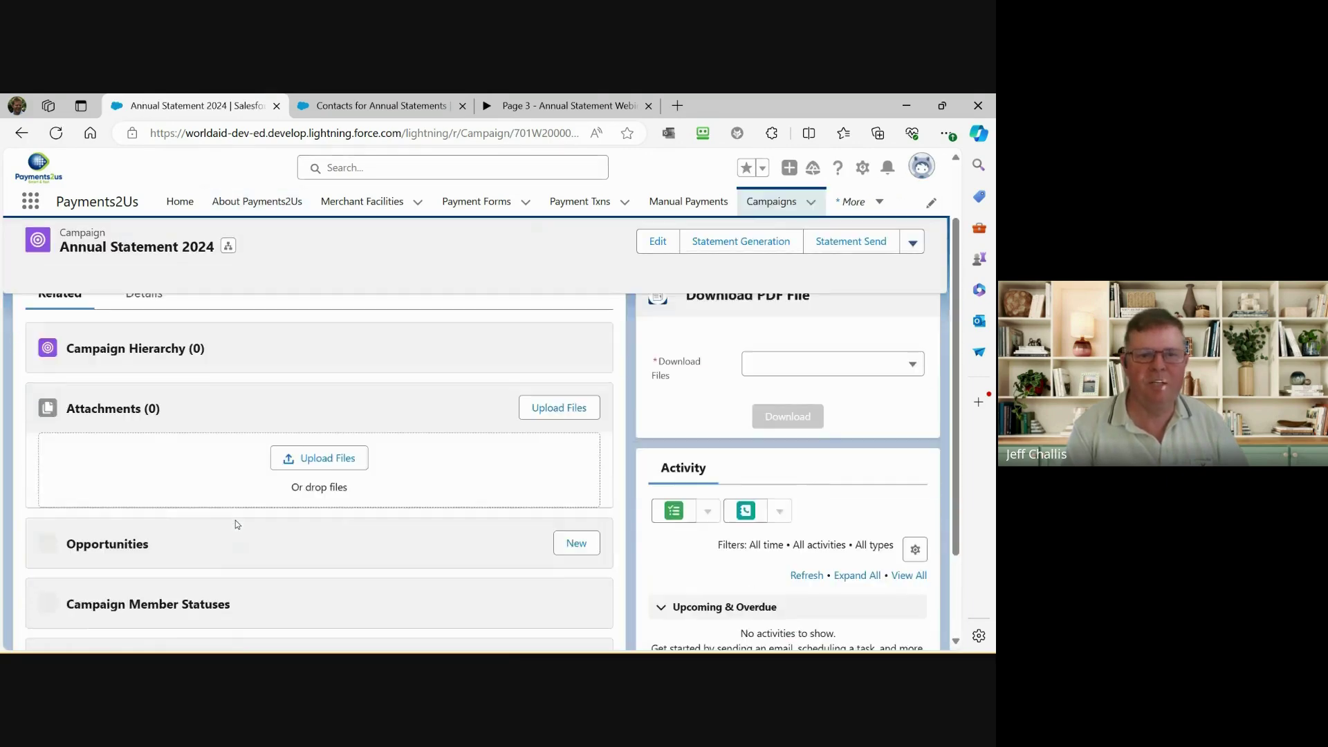
{"action": "scroll", "coordinate": [236, 524], "scroll_direction": "down", "scroll_amount": 4}
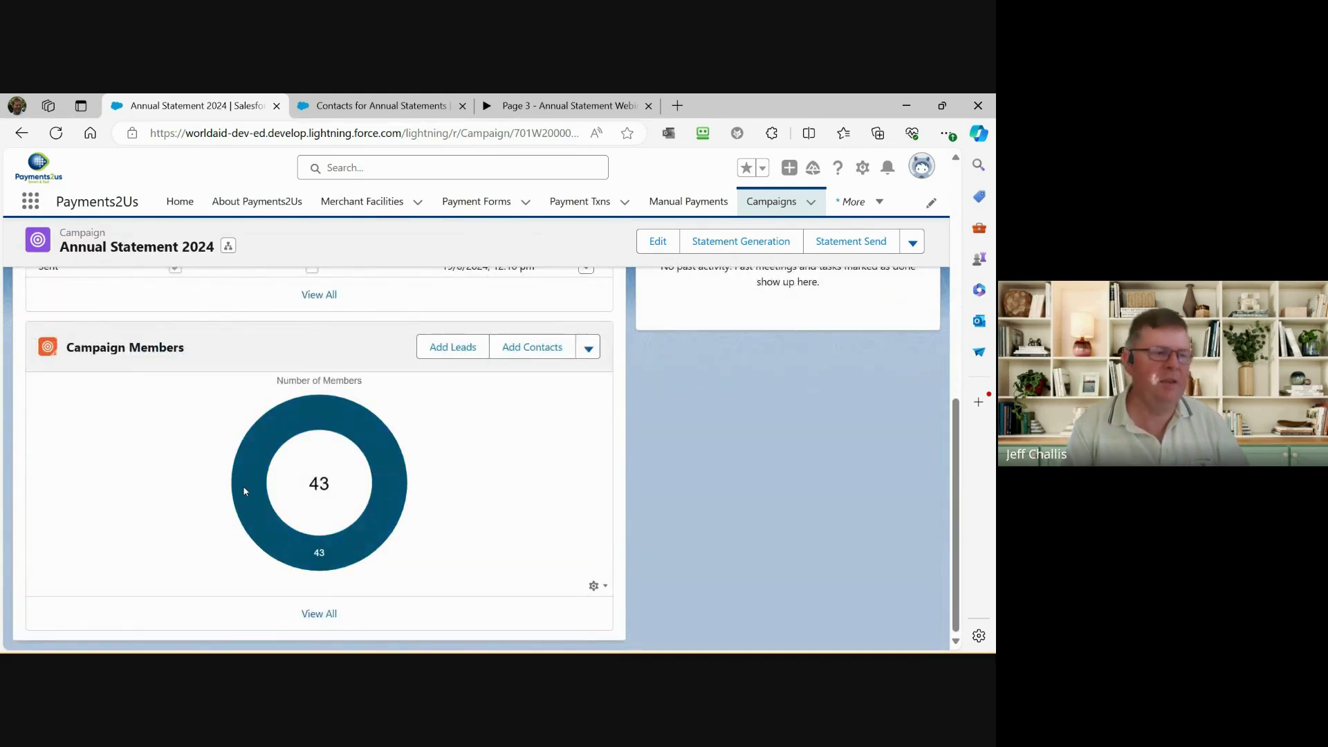
Start statement generation for the campaign, clear the merchant facility, include transactions beyond the selected campaign, and set Save as PDF to "Yes - All Contacts".
{"action": "mouse_move", "coordinate": [243, 491]}
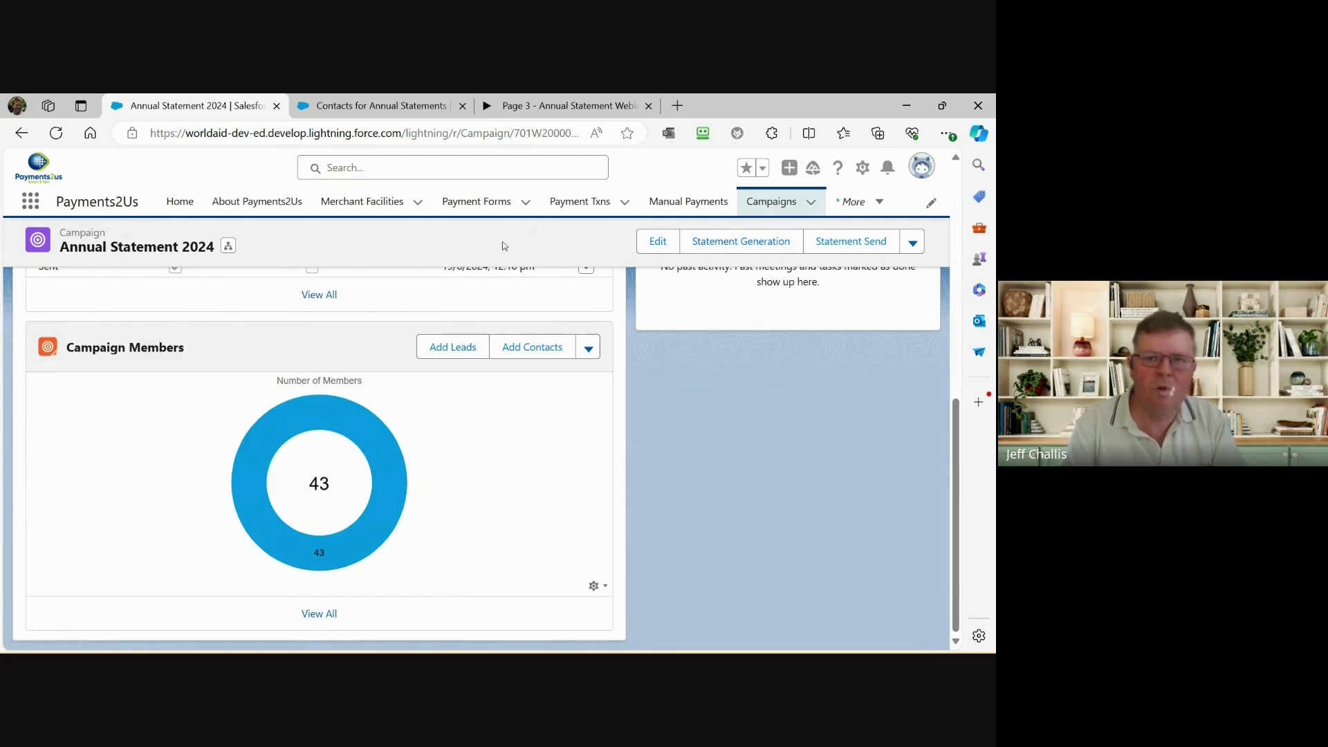
{"action": "left_click", "coordinate": [731, 242]}
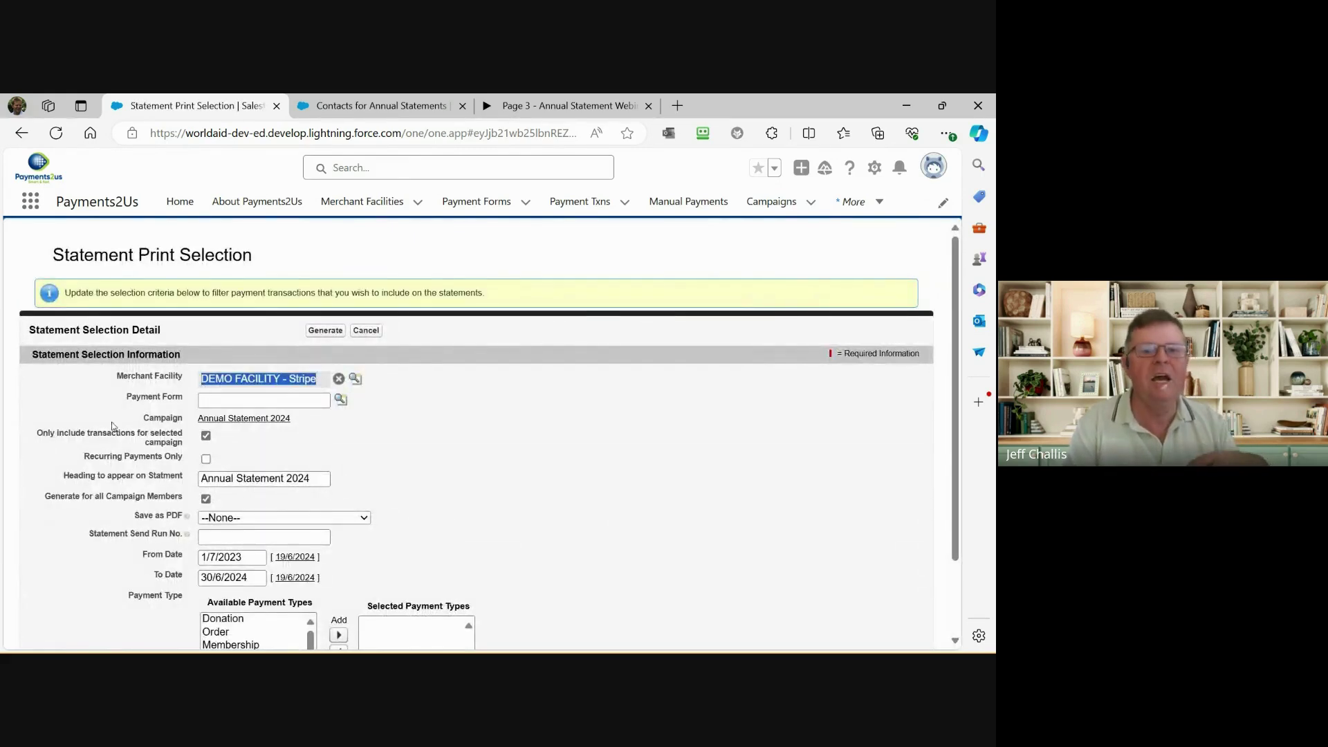
{"action": "left_click", "coordinate": [339, 378]}
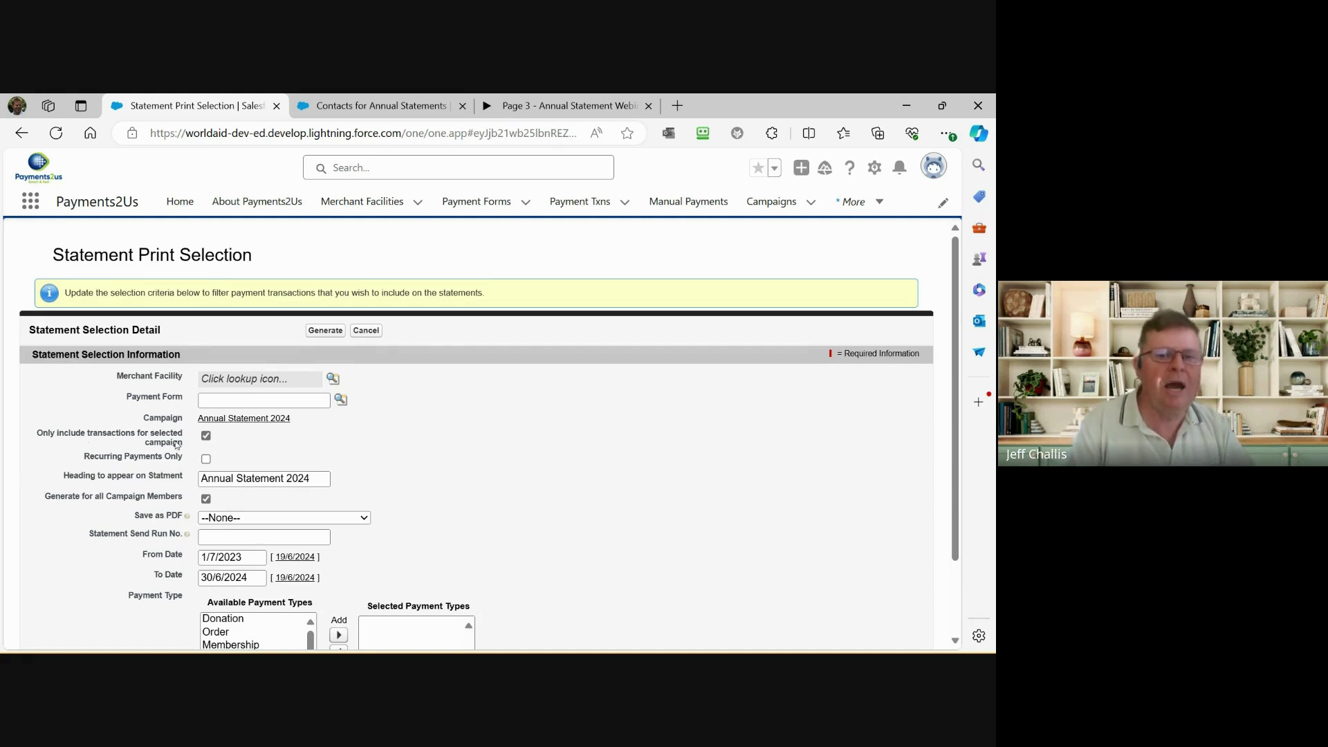
{"action": "left_click", "coordinate": [206, 435]}
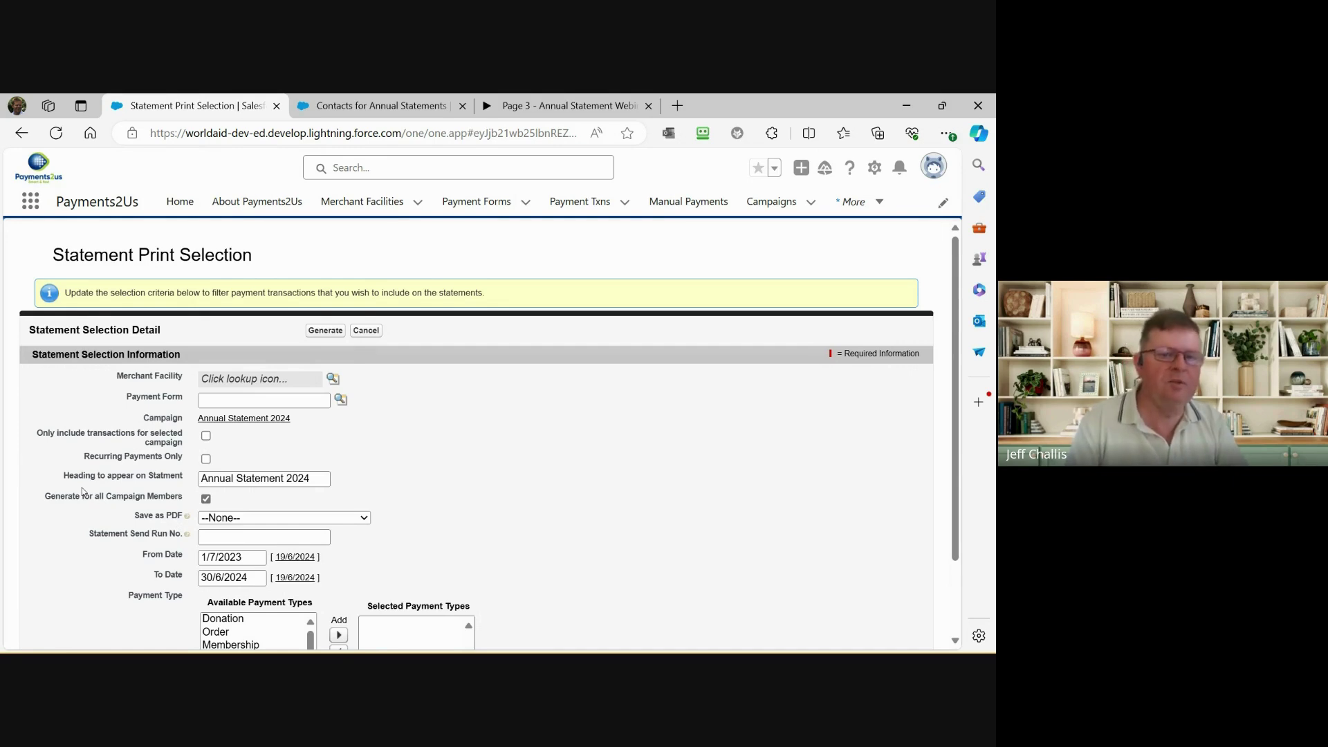
{"action": "left_click", "coordinate": [228, 518]}
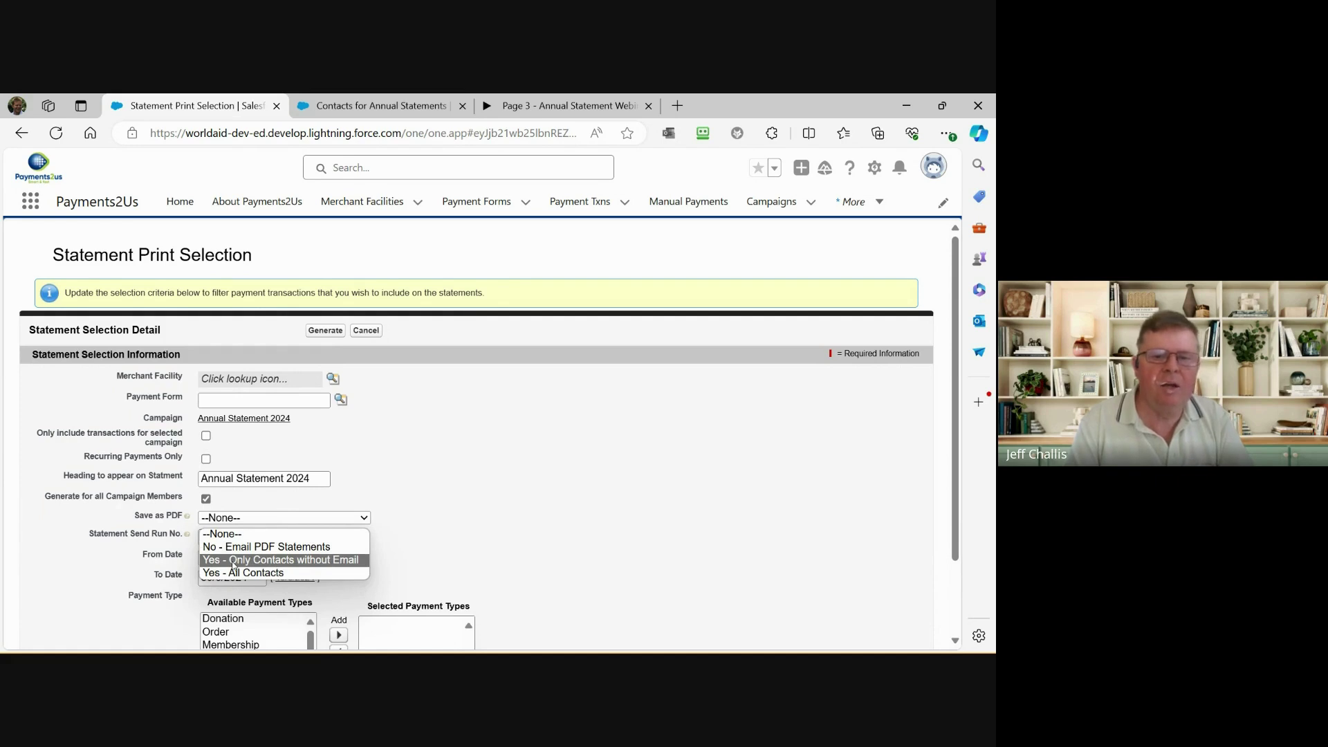
{"action": "left_click", "coordinate": [303, 577]}
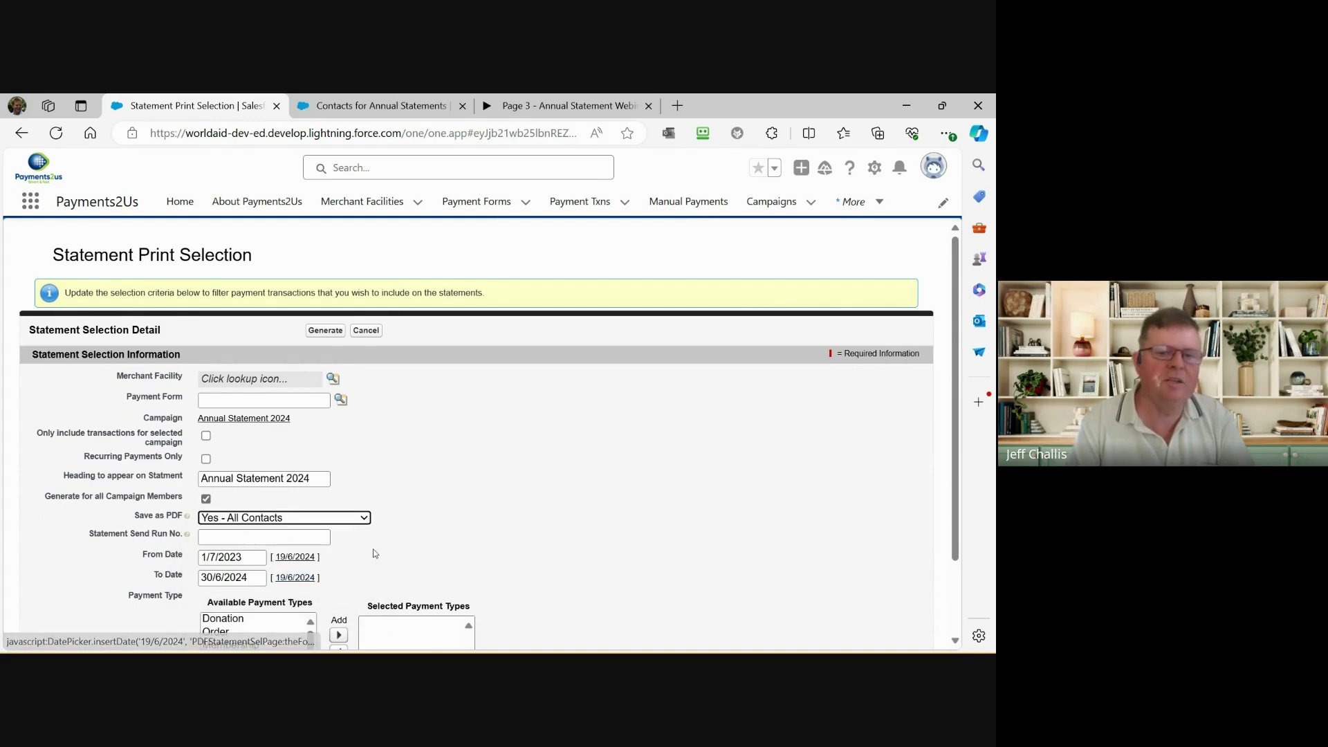
Restrict the statements to the Donation payment type and generate them.
{"action": "scroll", "coordinate": [384, 547], "scroll_direction": "down", "scroll_amount": 2}
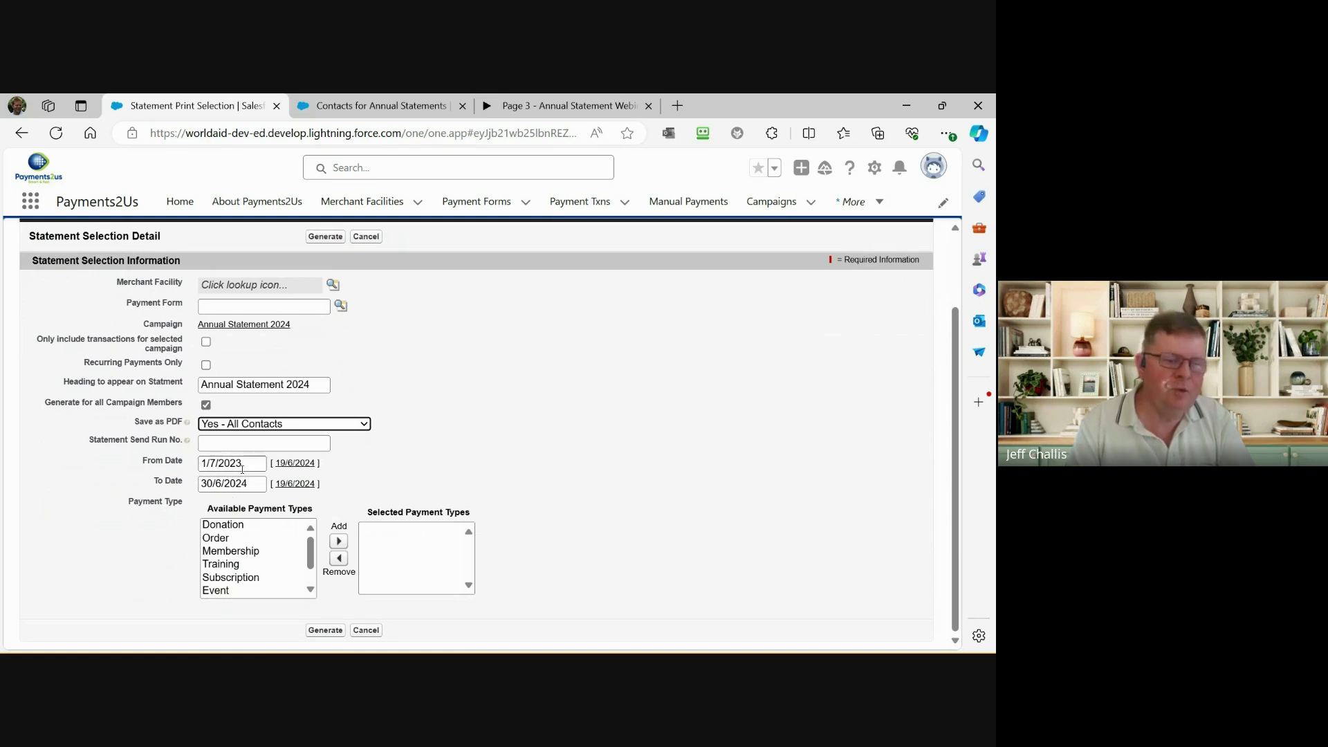
{"action": "left_click", "coordinate": [237, 527]}
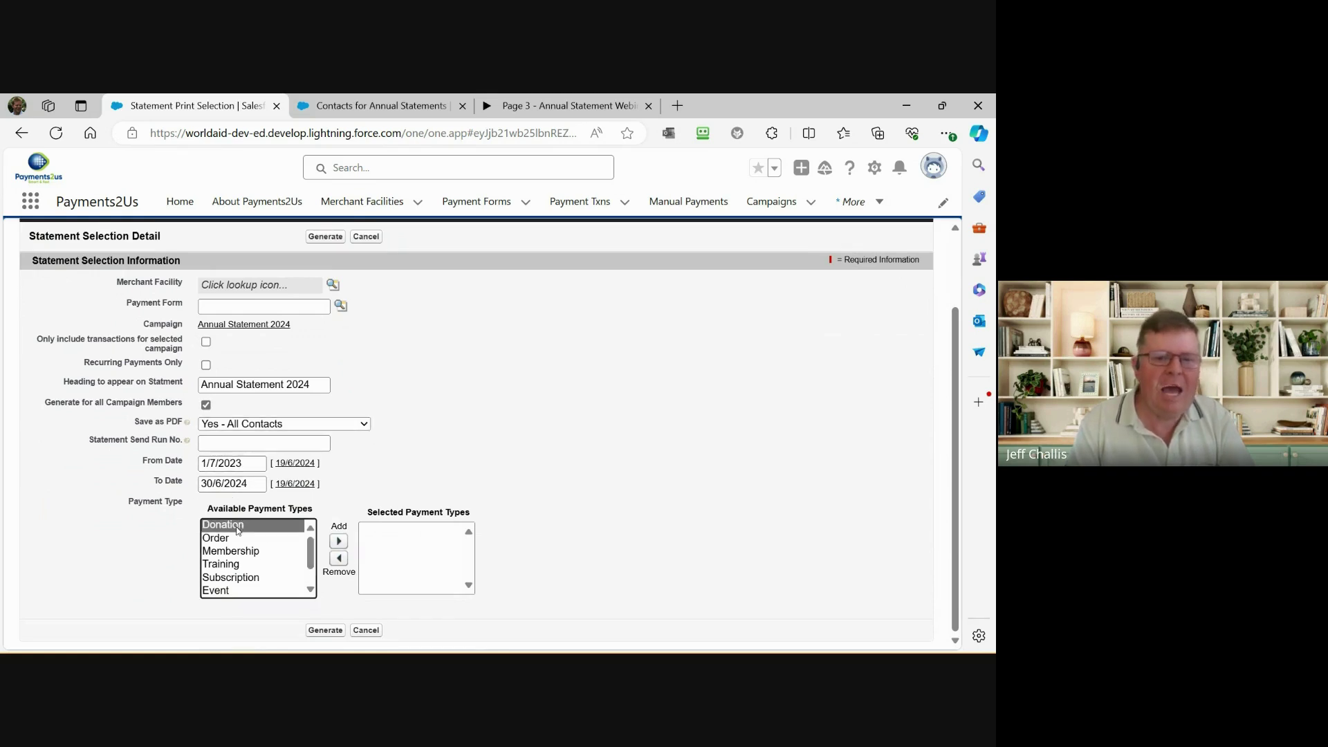
{"action": "left_click", "coordinate": [338, 541]}
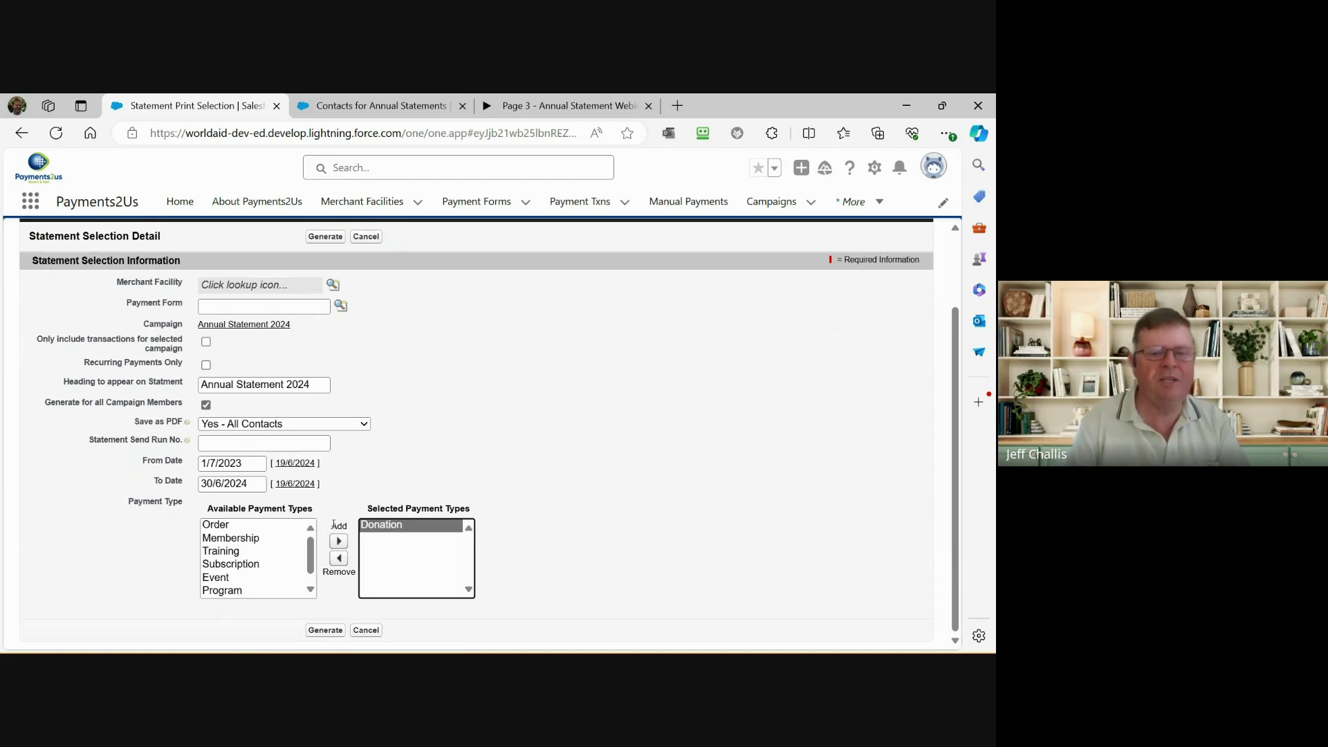
{"action": "left_click", "coordinate": [319, 631]}
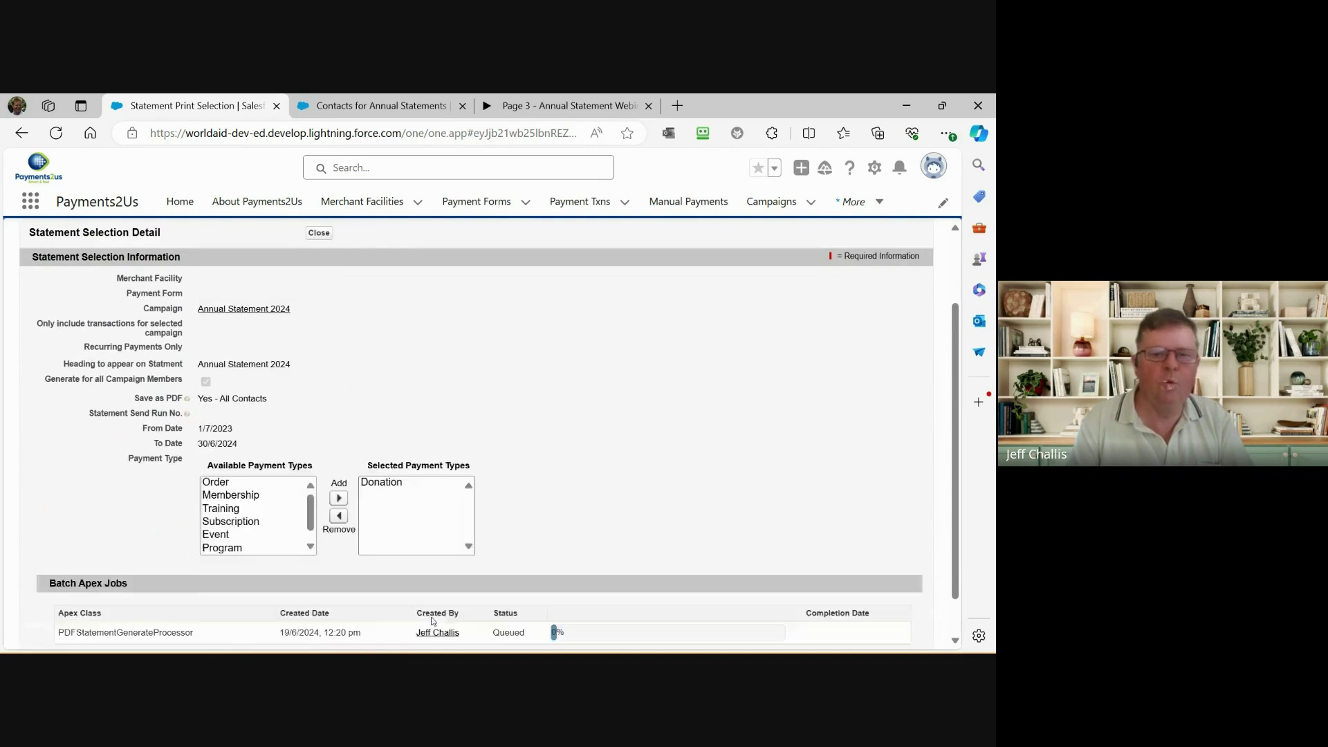
Check the progress of the statement generation batch job and close the Statement Print Selection page.
{"action": "scroll", "coordinate": [433, 607], "scroll_direction": "down", "scroll_amount": 3}
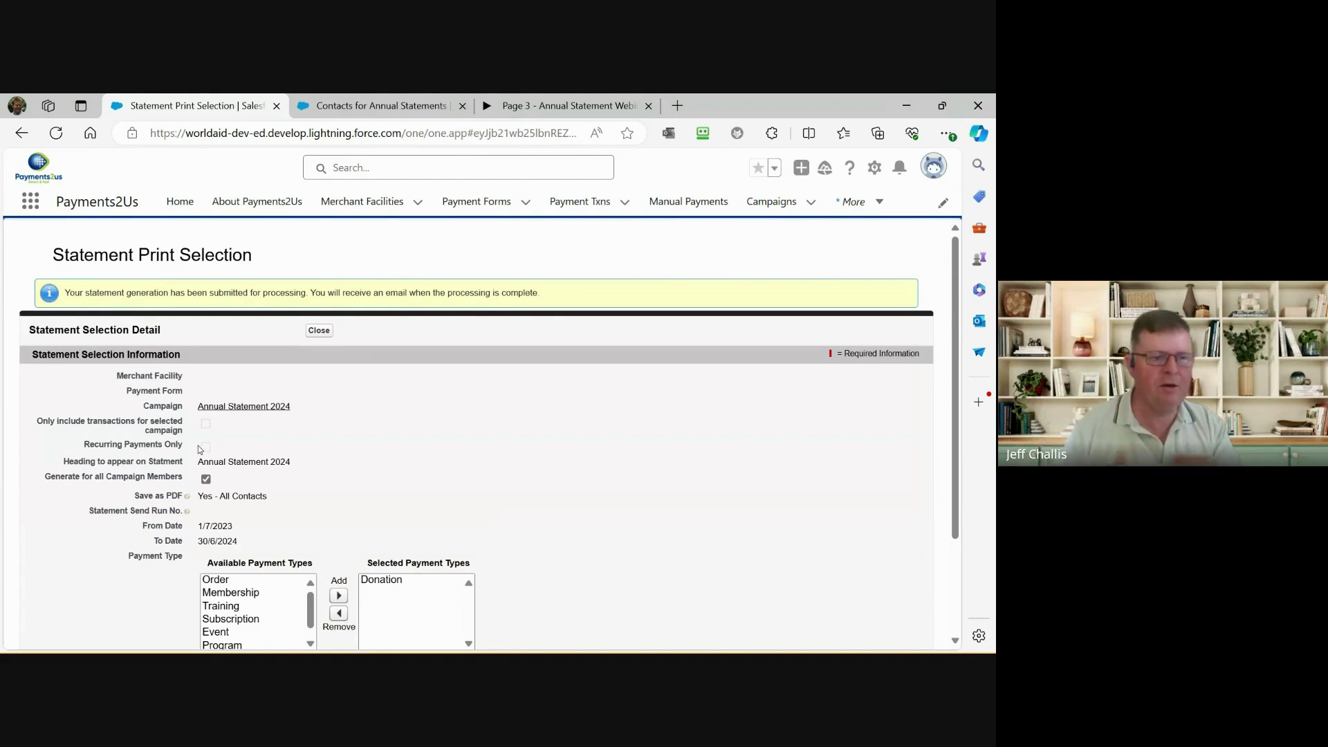
{"action": "scroll", "coordinate": [580, 545], "scroll_direction": "down", "scroll_amount": 2}
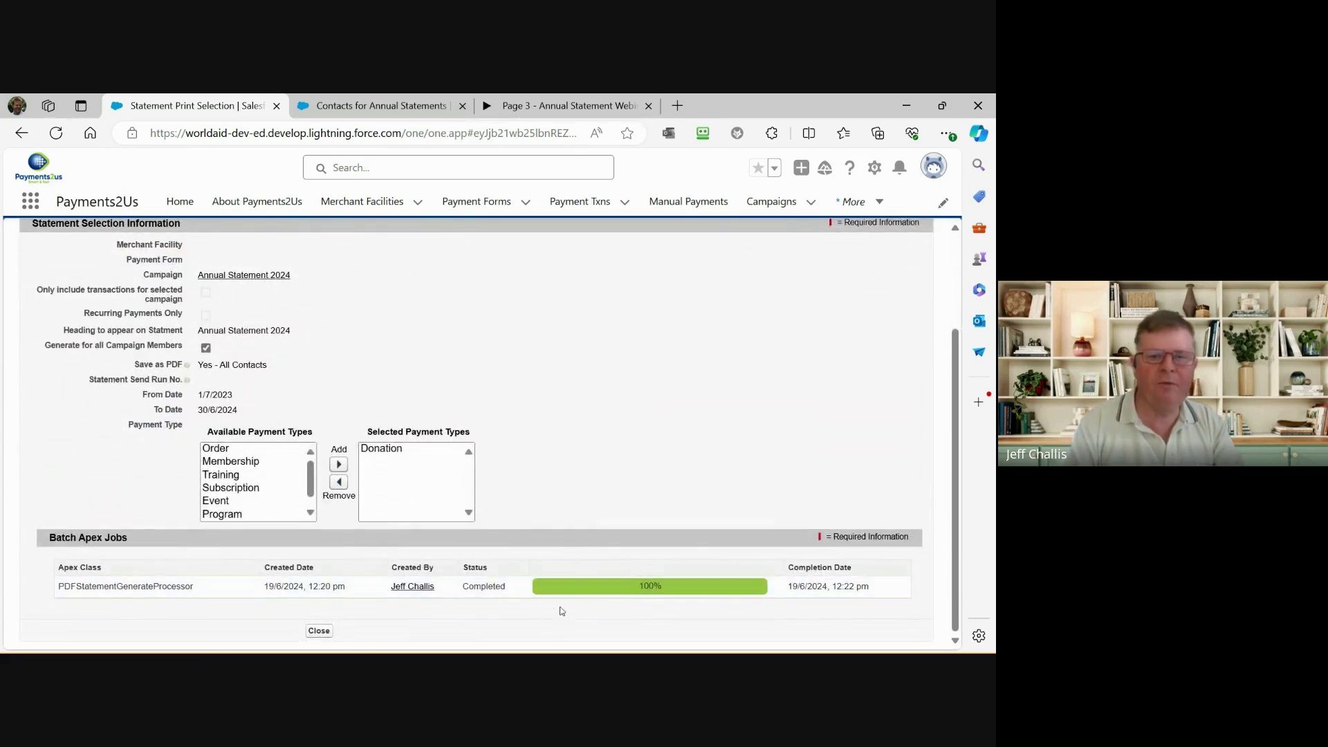
{"action": "left_click", "coordinate": [319, 631]}
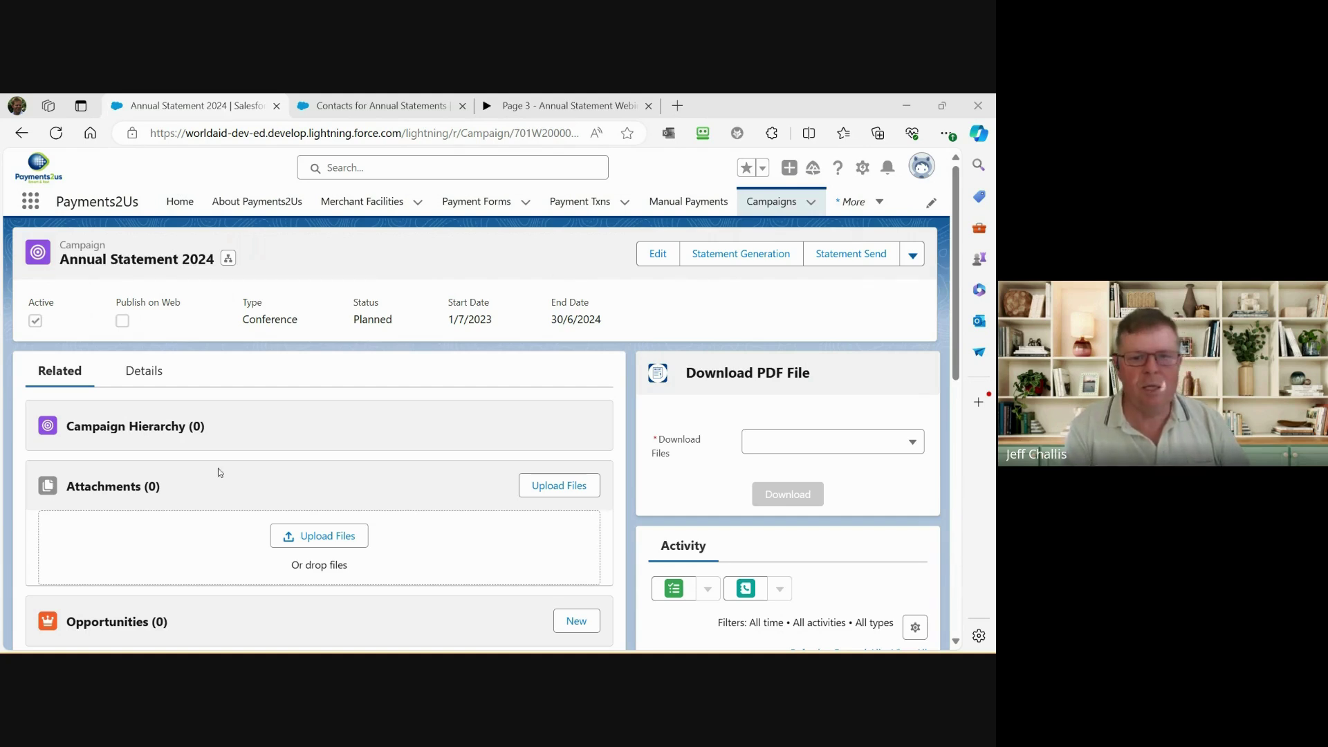
View all campaign members of Annual Statement 2024 and open the contact record of the member in row 11.
{"action": "scroll", "coordinate": [231, 594], "scroll_direction": "down", "scroll_amount": 1}
{"action": "scroll", "coordinate": [232, 593], "scroll_direction": "down", "scroll_amount": 10}
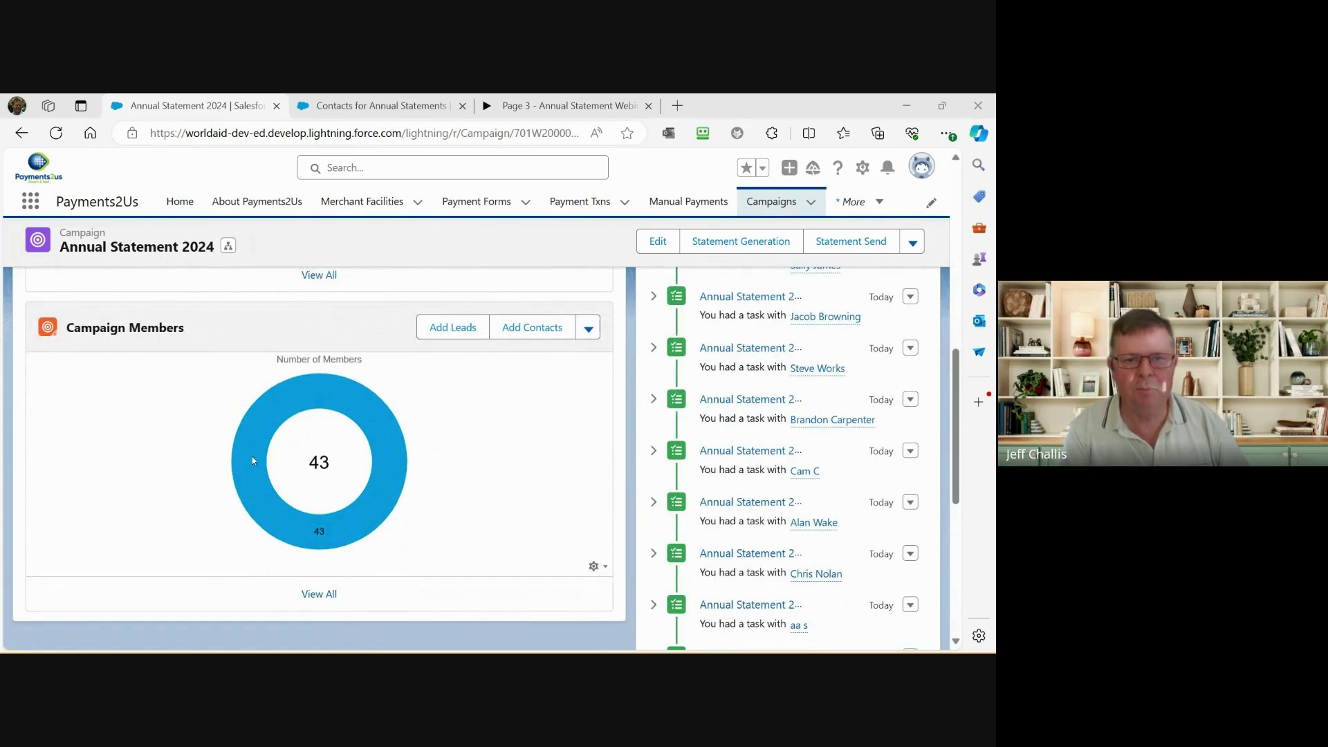
{"action": "left_click", "coordinate": [316, 596]}
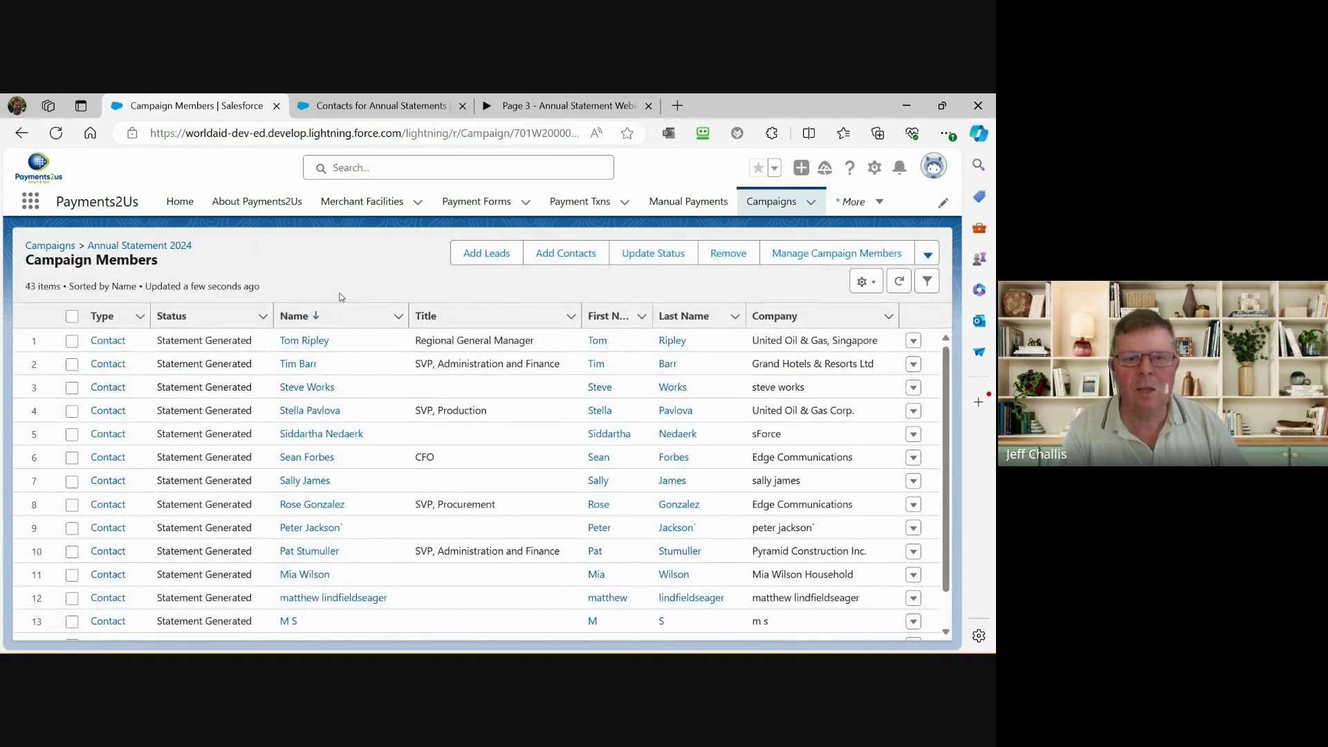
{"action": "left_click", "coordinate": [311, 579]}
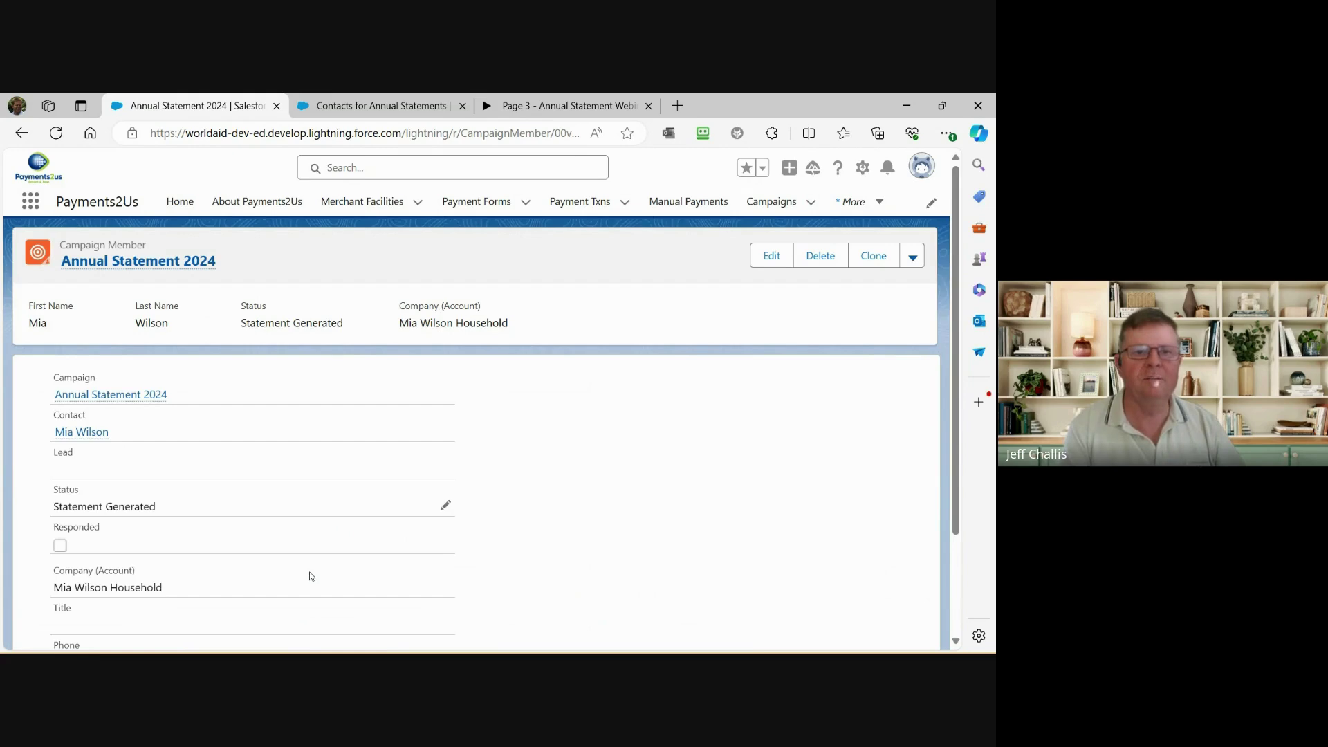
{"action": "left_click", "coordinate": [82, 431]}
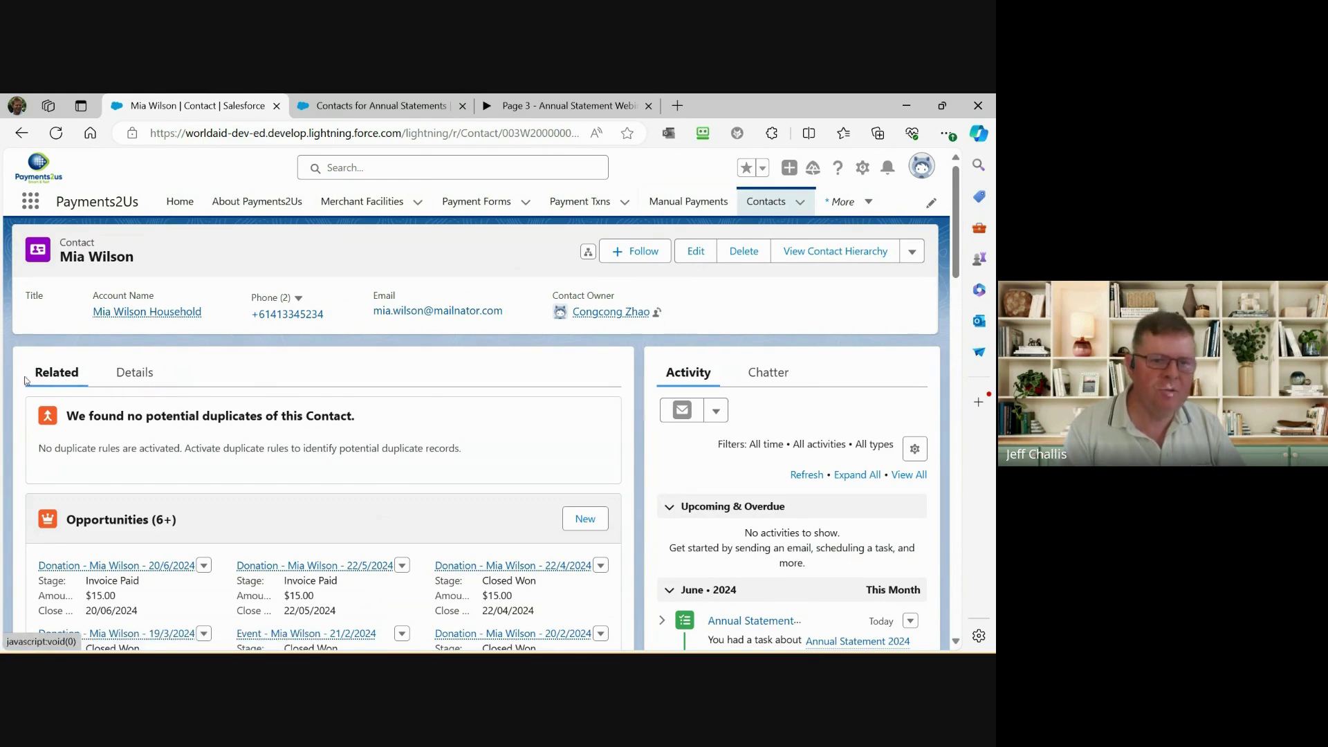
Open the attached "Statement 20240619.pdf" from the contact's Notes & Attachments.
{"action": "scroll", "coordinate": [68, 405], "scroll_direction": "down", "scroll_amount": 6}
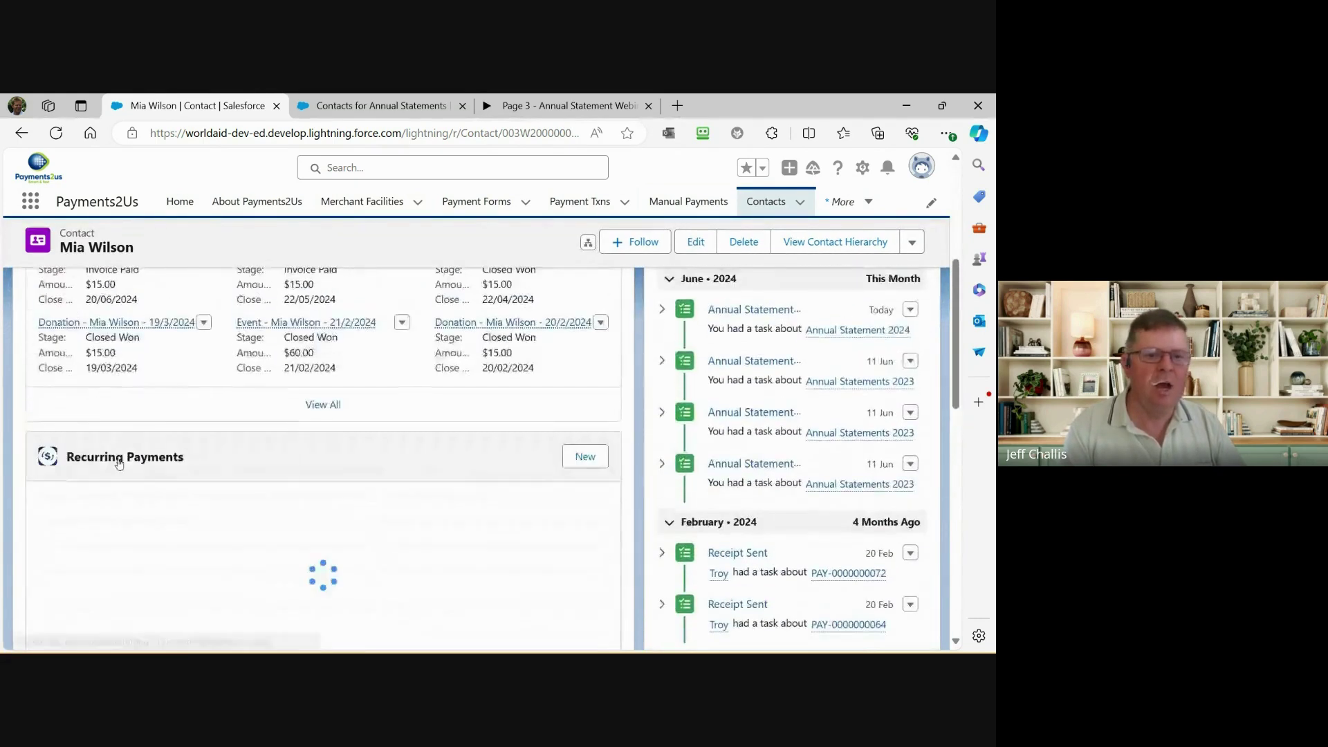
{"action": "scroll", "coordinate": [119, 464], "scroll_direction": "down", "scroll_amount": 4}
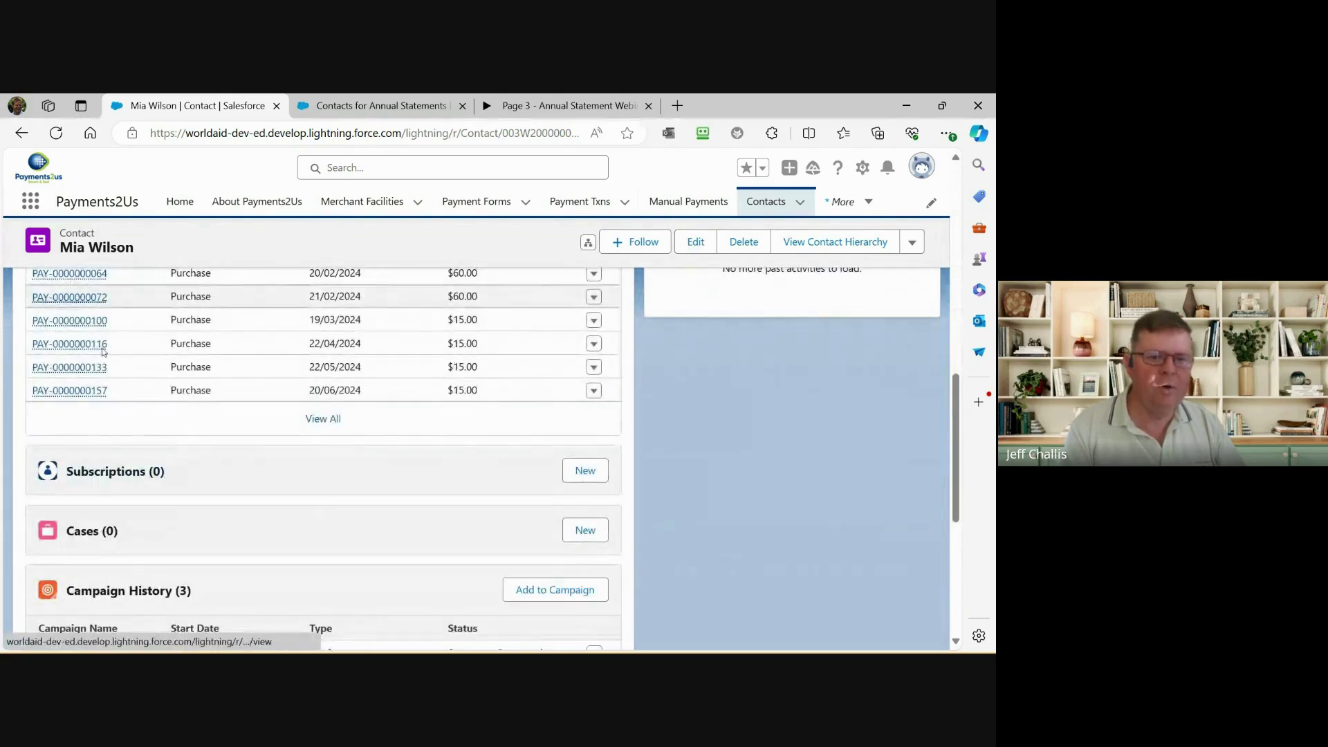
{"action": "scroll", "coordinate": [110, 457], "scroll_direction": "down", "scroll_amount": 3}
{"action": "scroll", "coordinate": [110, 453], "scroll_direction": "down", "scroll_amount": 2}
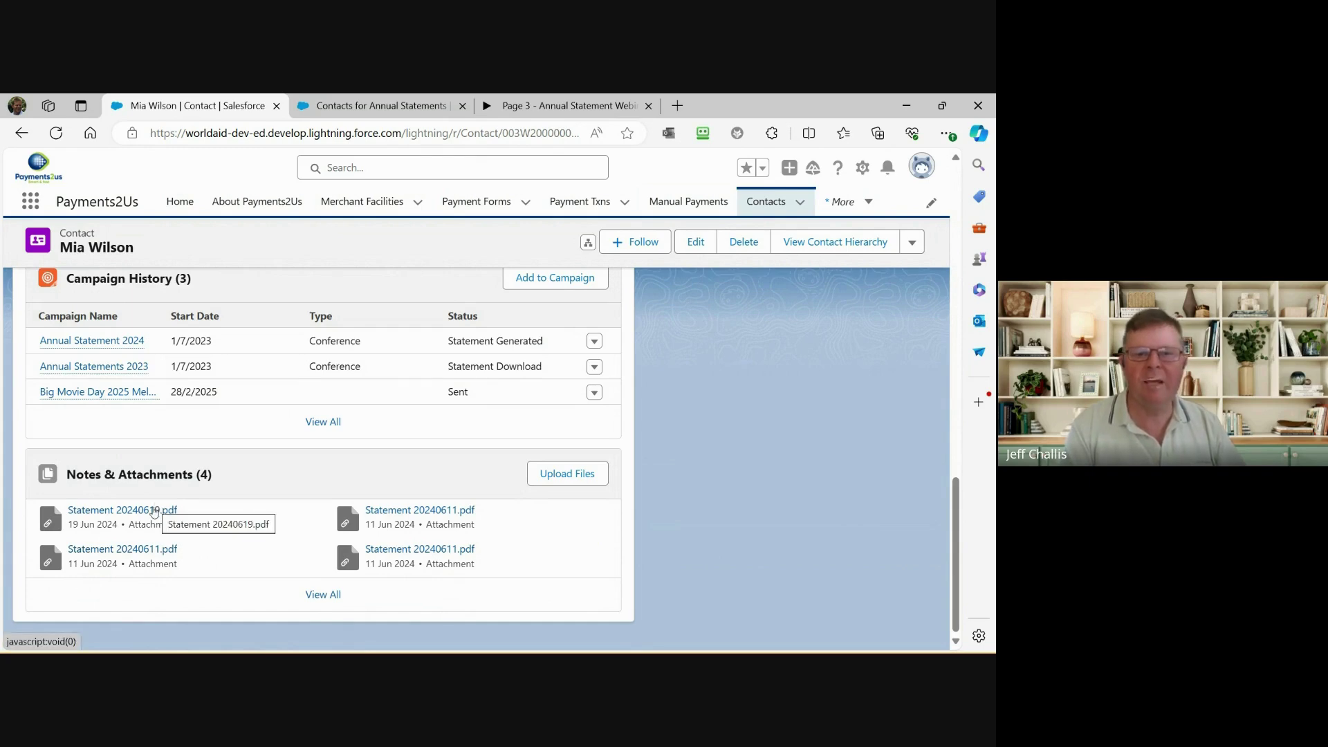
{"action": "left_click", "coordinate": [153, 515]}
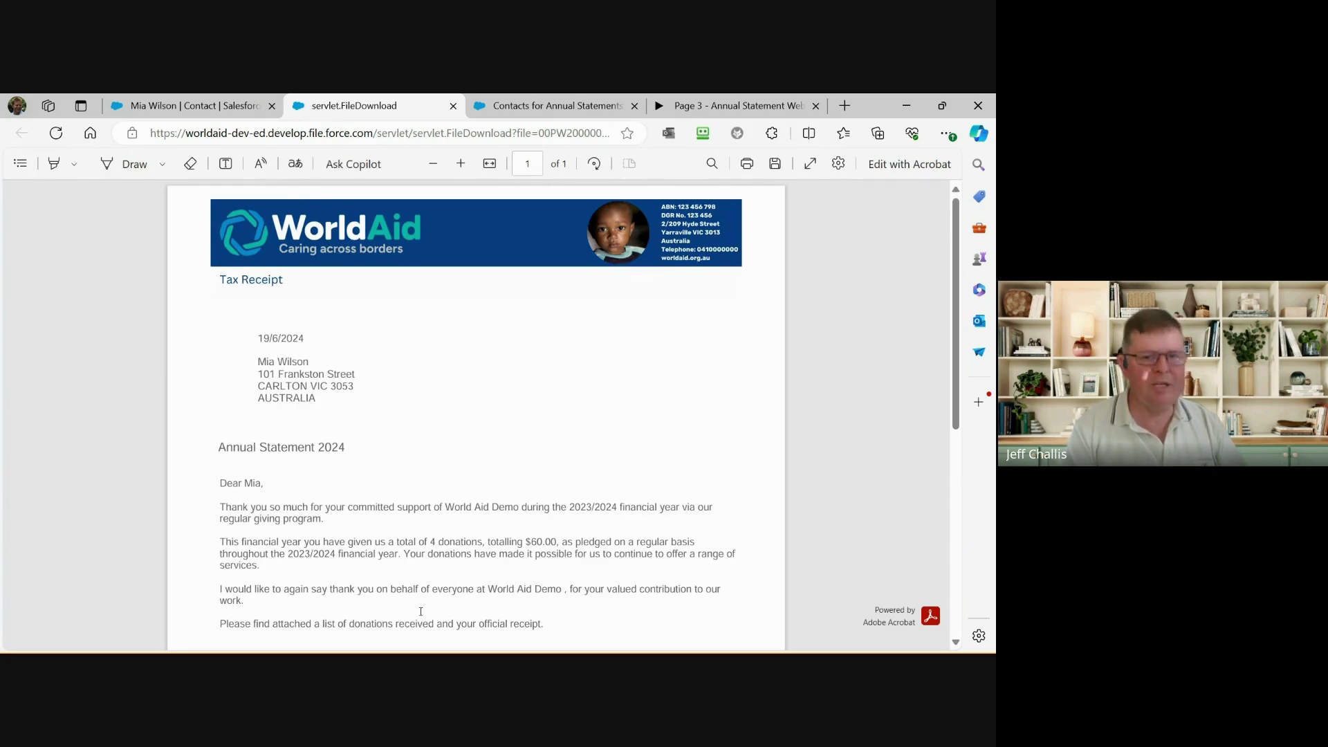
Review the generated statement PDF, including its header, letter text, donation table and footer.
{"action": "scroll", "coordinate": [436, 597], "scroll_direction": "down", "scroll_amount": 5}
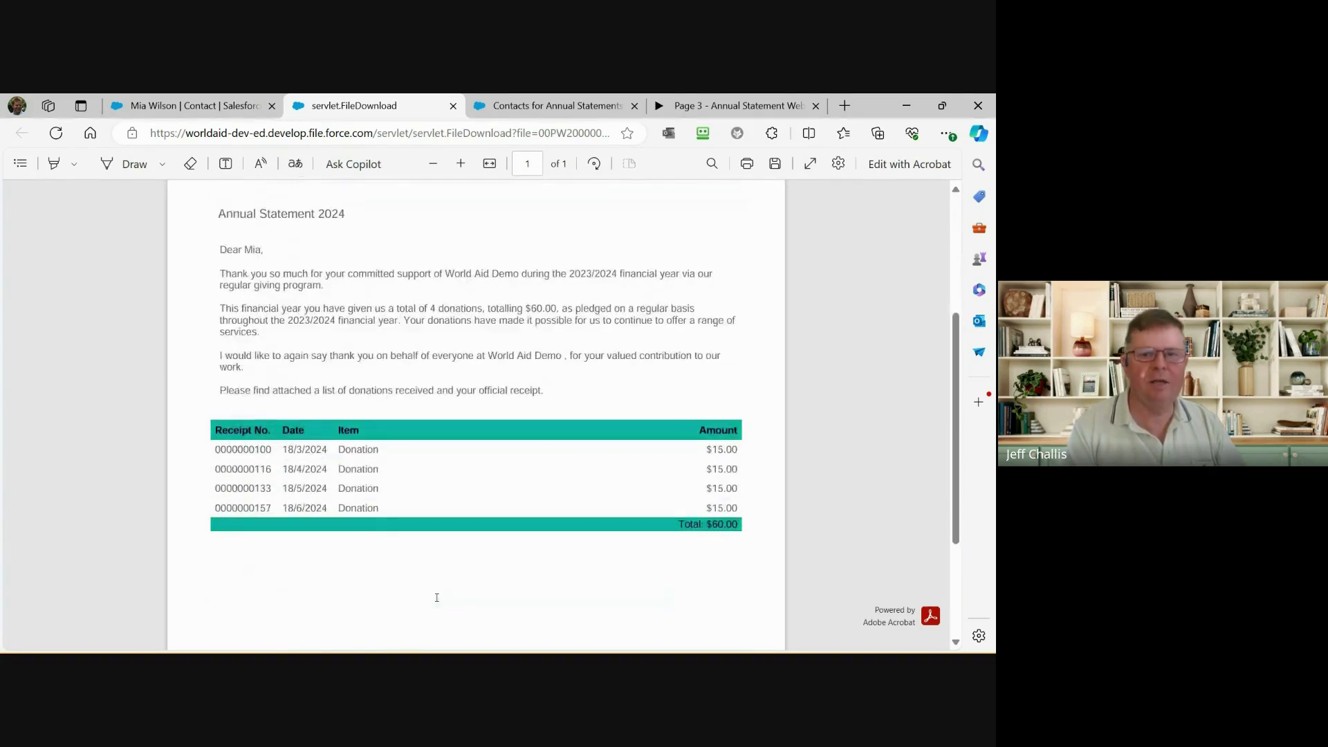
{"action": "scroll", "coordinate": [436, 598], "scroll_direction": "down", "scroll_amount": 1}
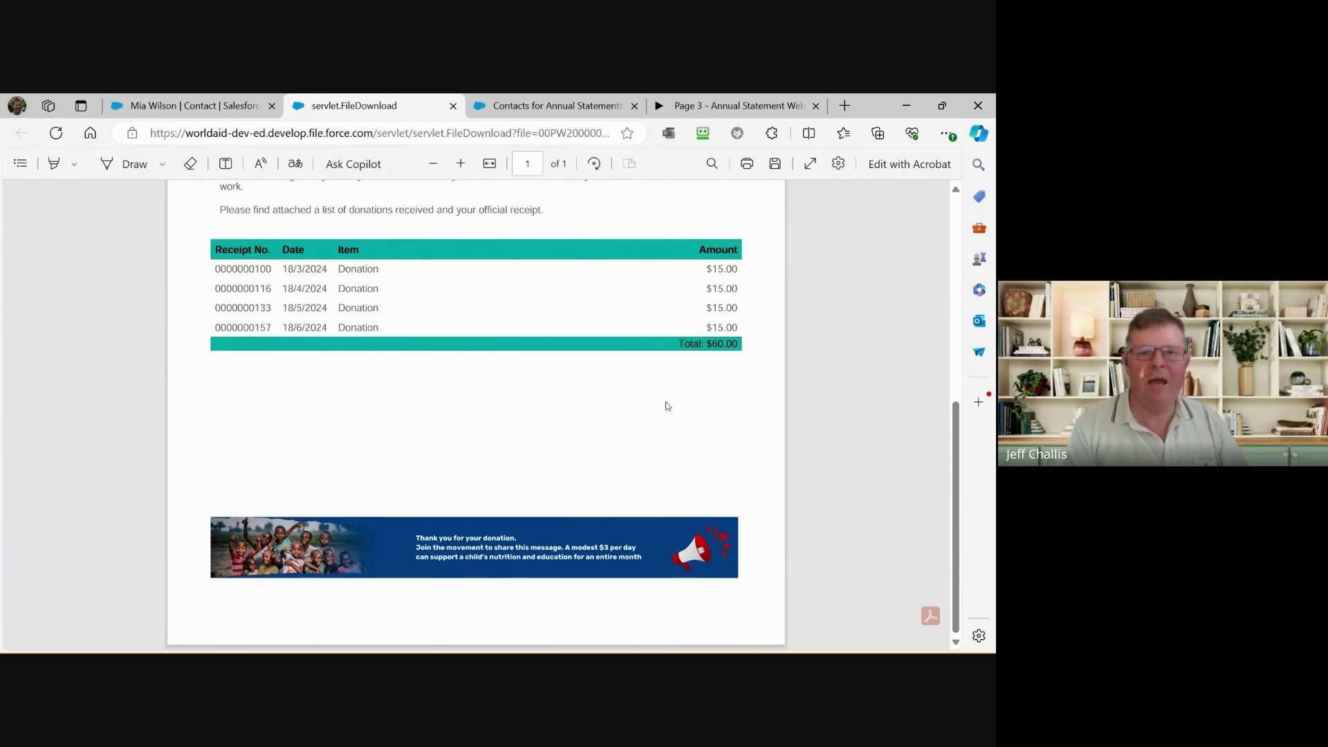
{"action": "scroll", "coordinate": [630, 458], "scroll_direction": "up", "scroll_amount": 6}
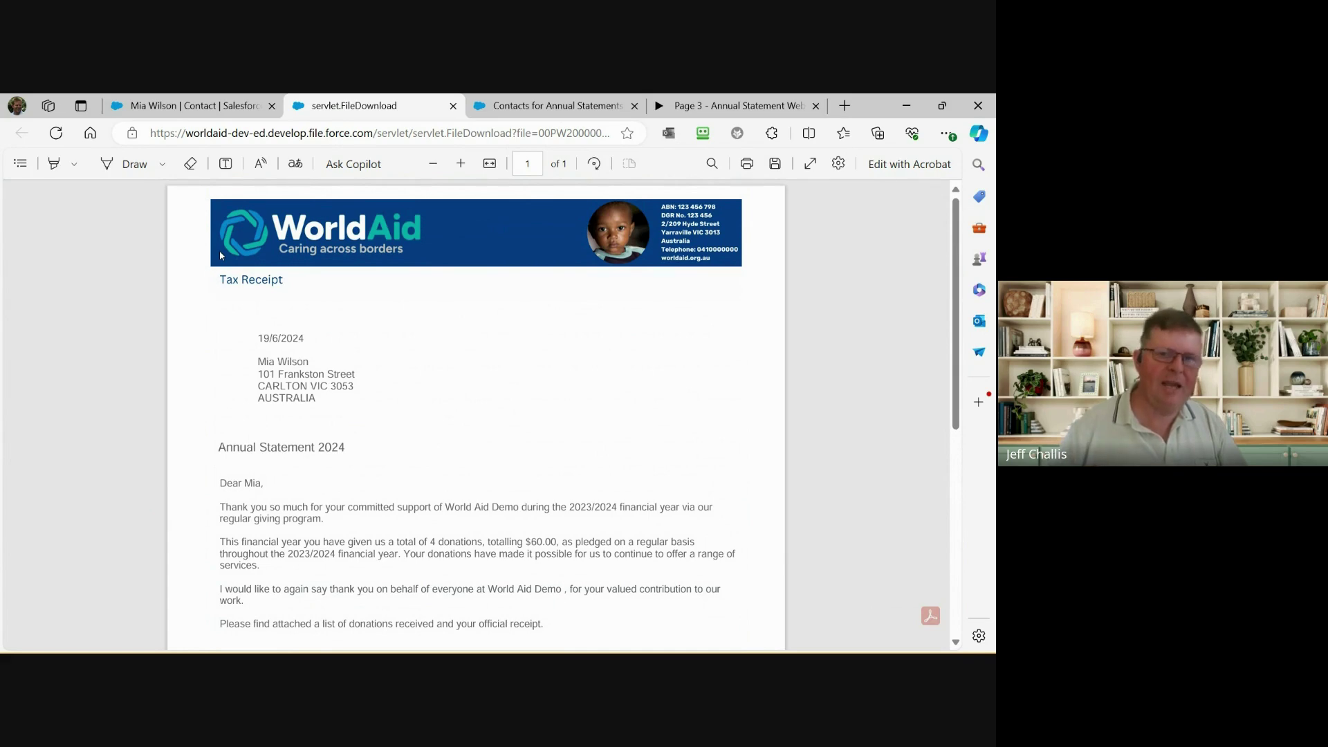
{"action": "scroll", "coordinate": [156, 428], "scroll_direction": "down", "scroll_amount": 6}
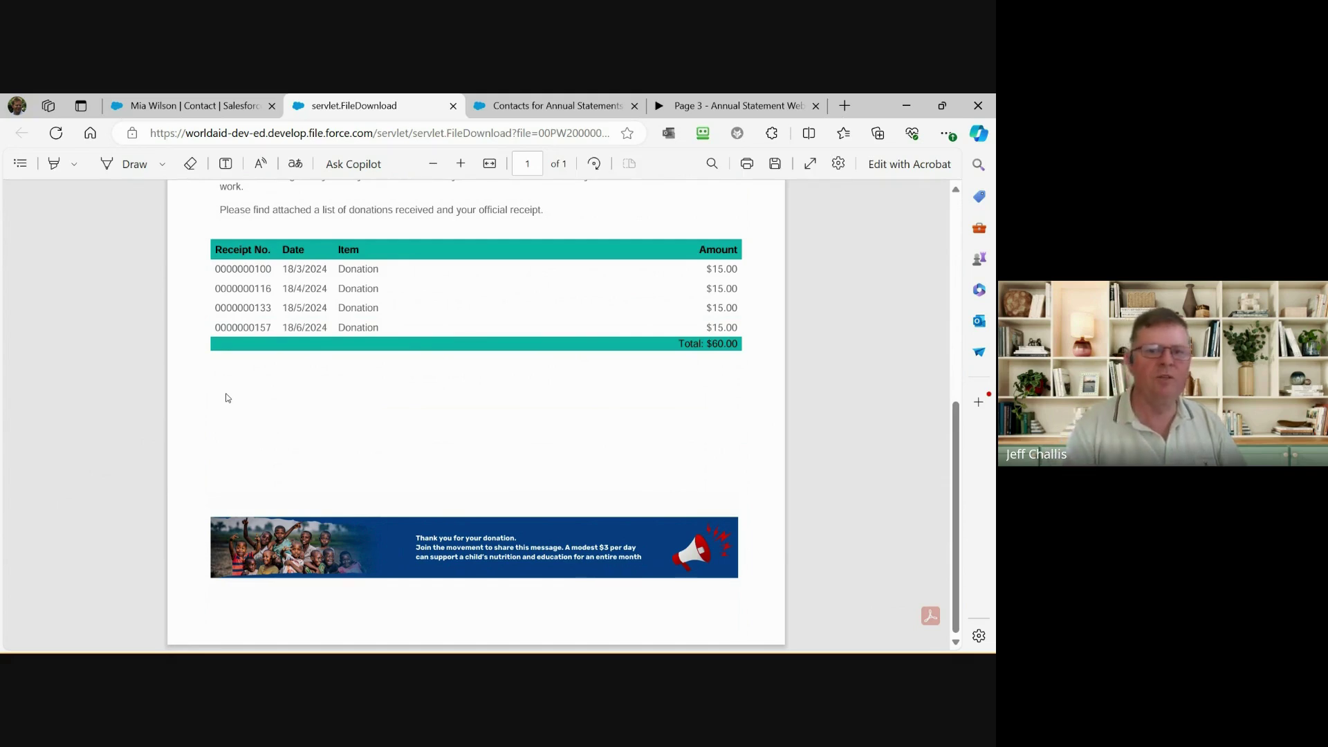
{"action": "scroll", "coordinate": [227, 398], "scroll_direction": "up", "scroll_amount": 6}
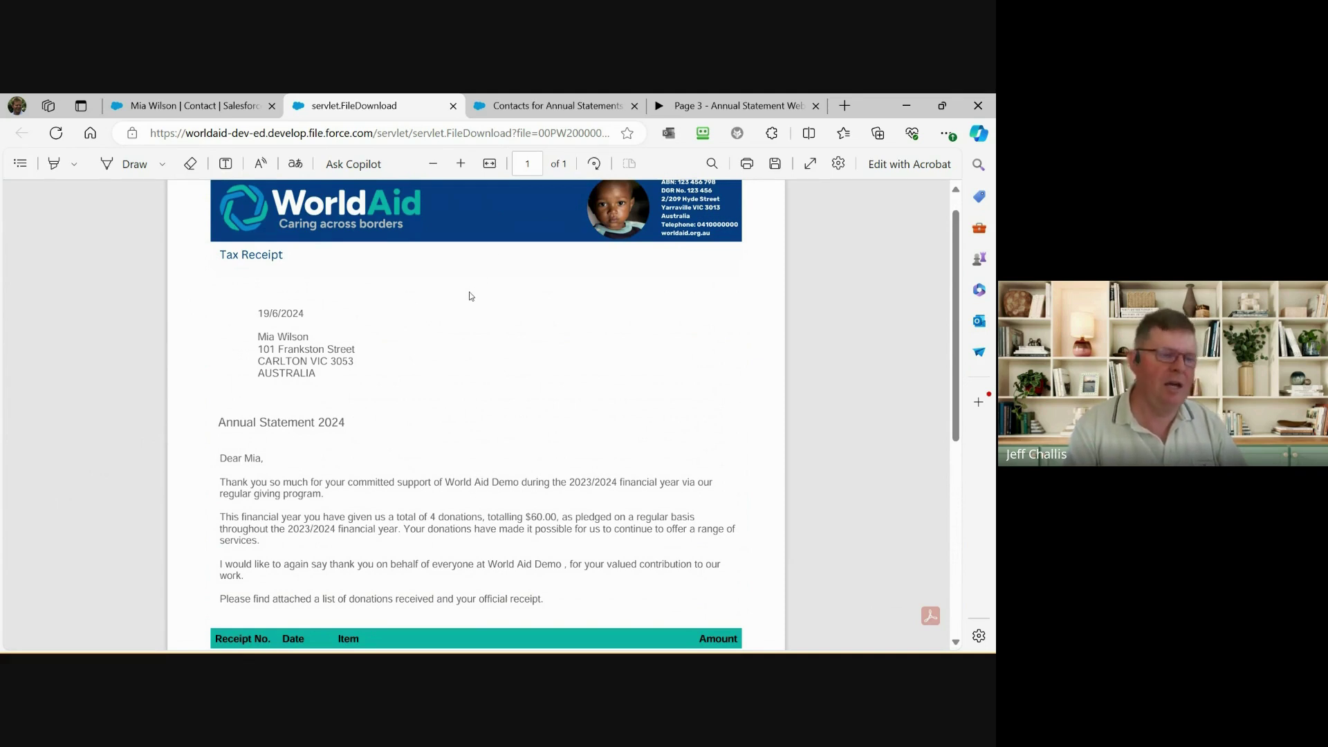
{"action": "scroll", "coordinate": [470, 296], "scroll_direction": "up", "scroll_amount": 1}
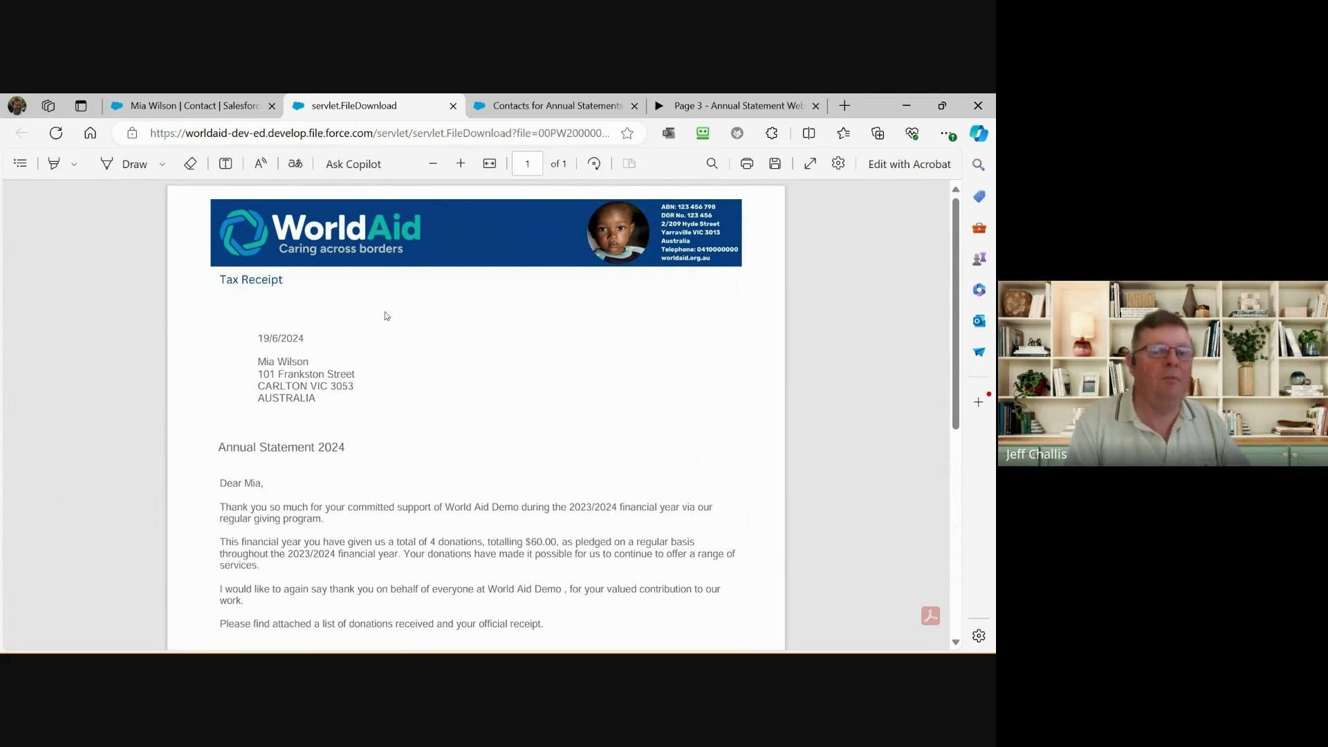
{"action": "scroll", "coordinate": [371, 386], "scroll_direction": "down", "scroll_amount": 4}
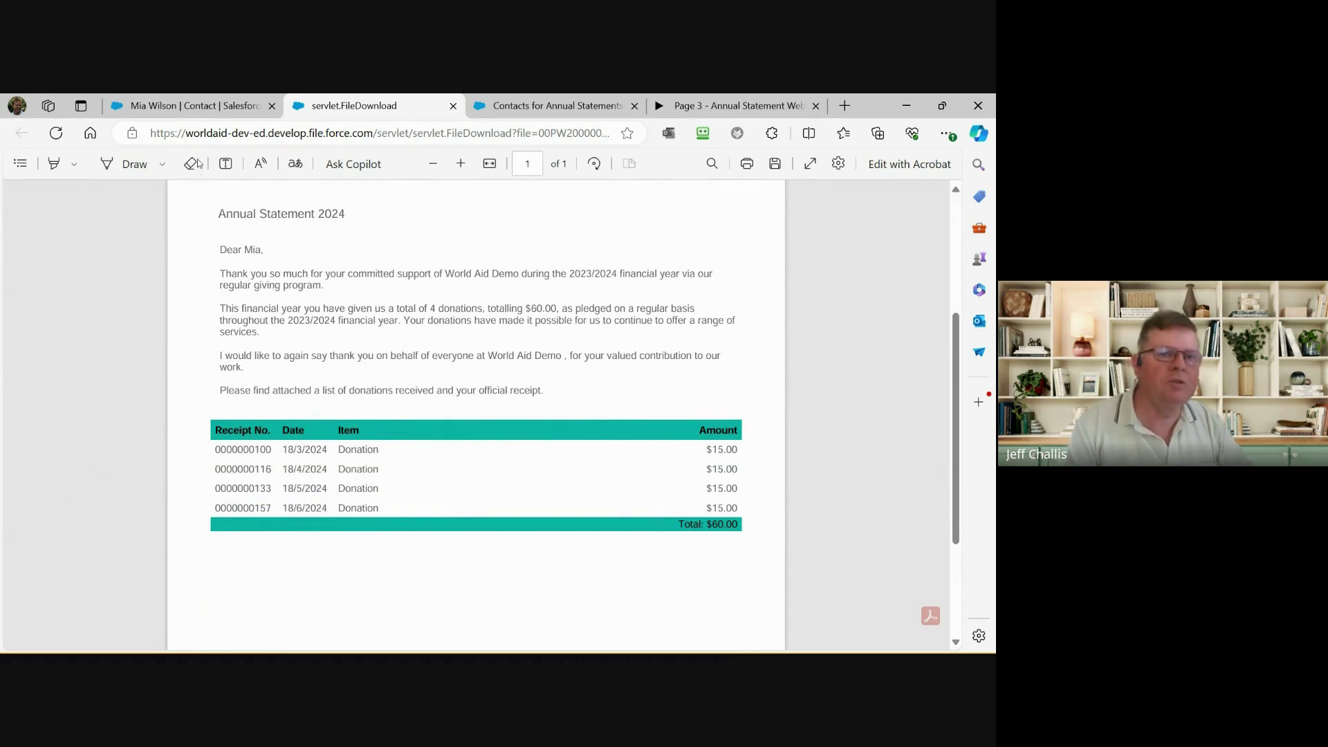
Return to the Annual Statement 2024 campaign from the contact record and open its Statement Send page.
{"action": "mouse_move", "coordinate": [175, 119]}
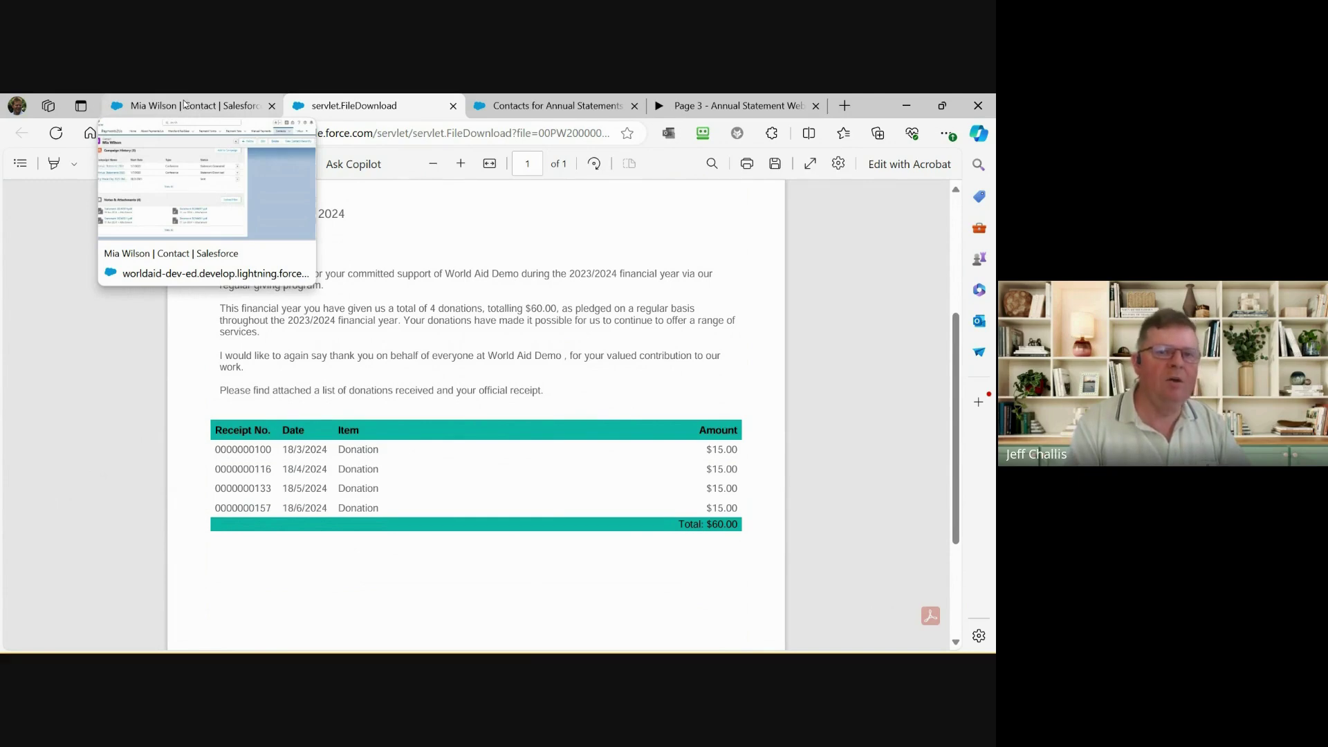
{"action": "left_click", "coordinate": [184, 103]}
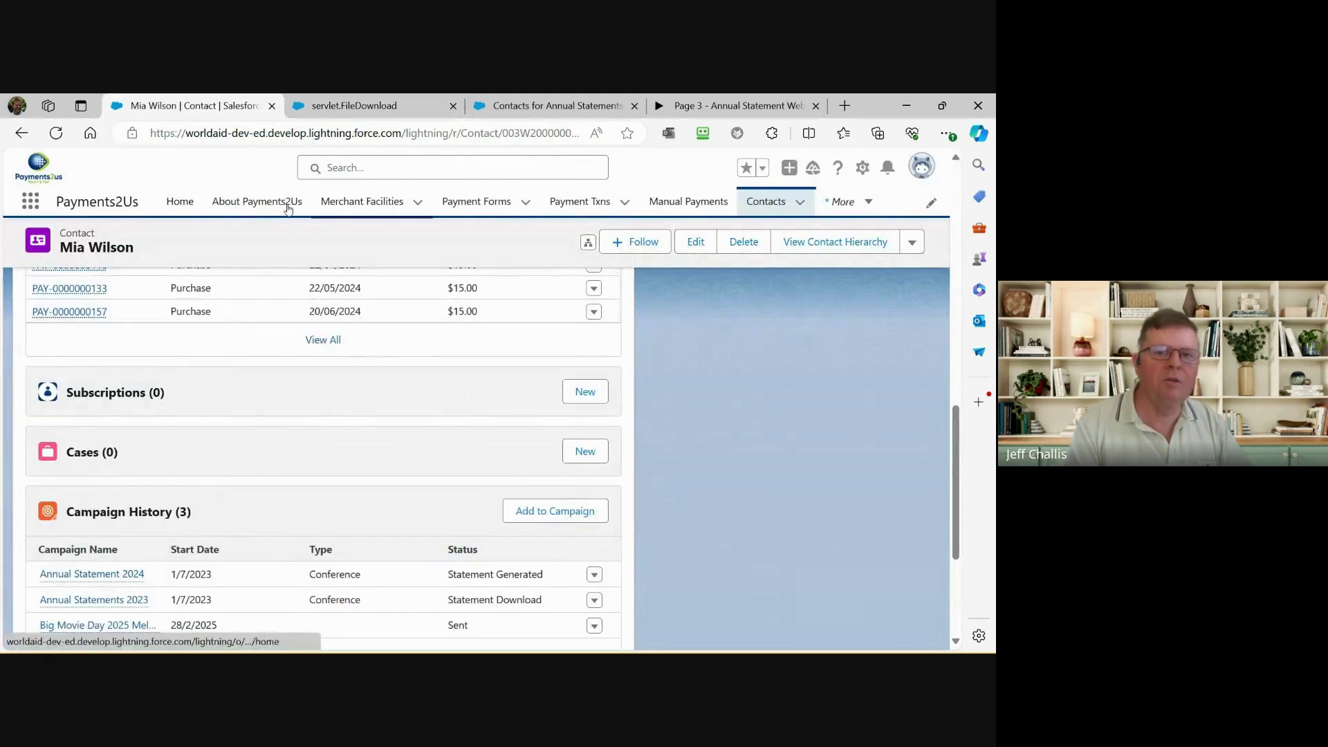
{"action": "left_click", "coordinate": [835, 203]}
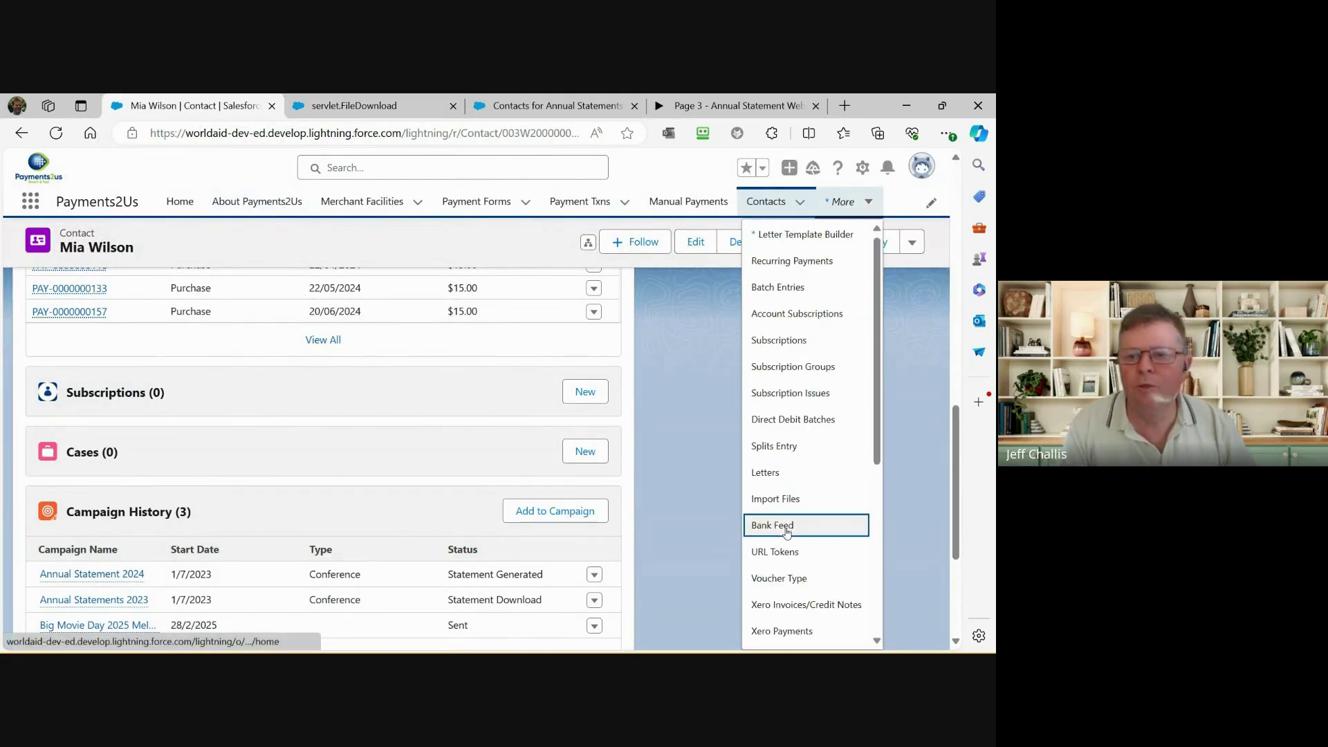
{"action": "scroll", "coordinate": [786, 531], "scroll_direction": "down", "scroll_amount": 5}
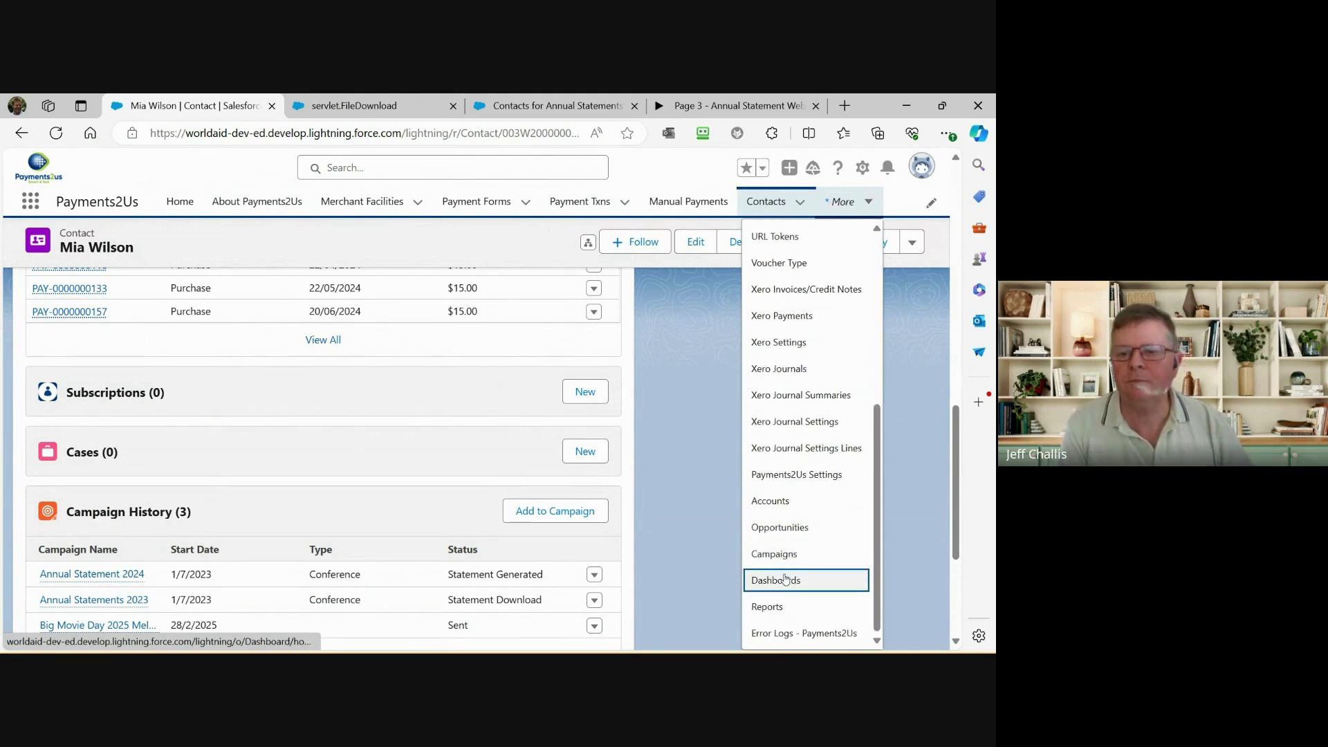
{"action": "left_click", "coordinate": [776, 553]}
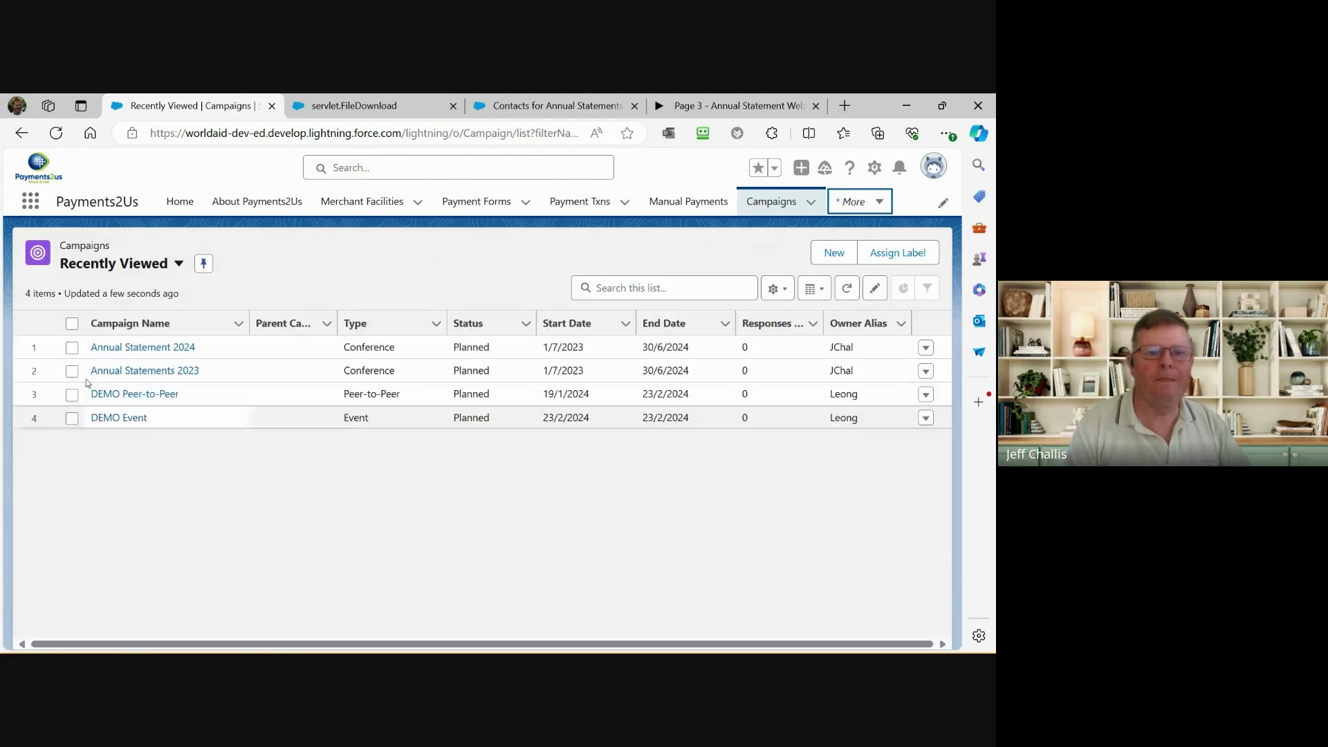
{"action": "left_click", "coordinate": [126, 348]}
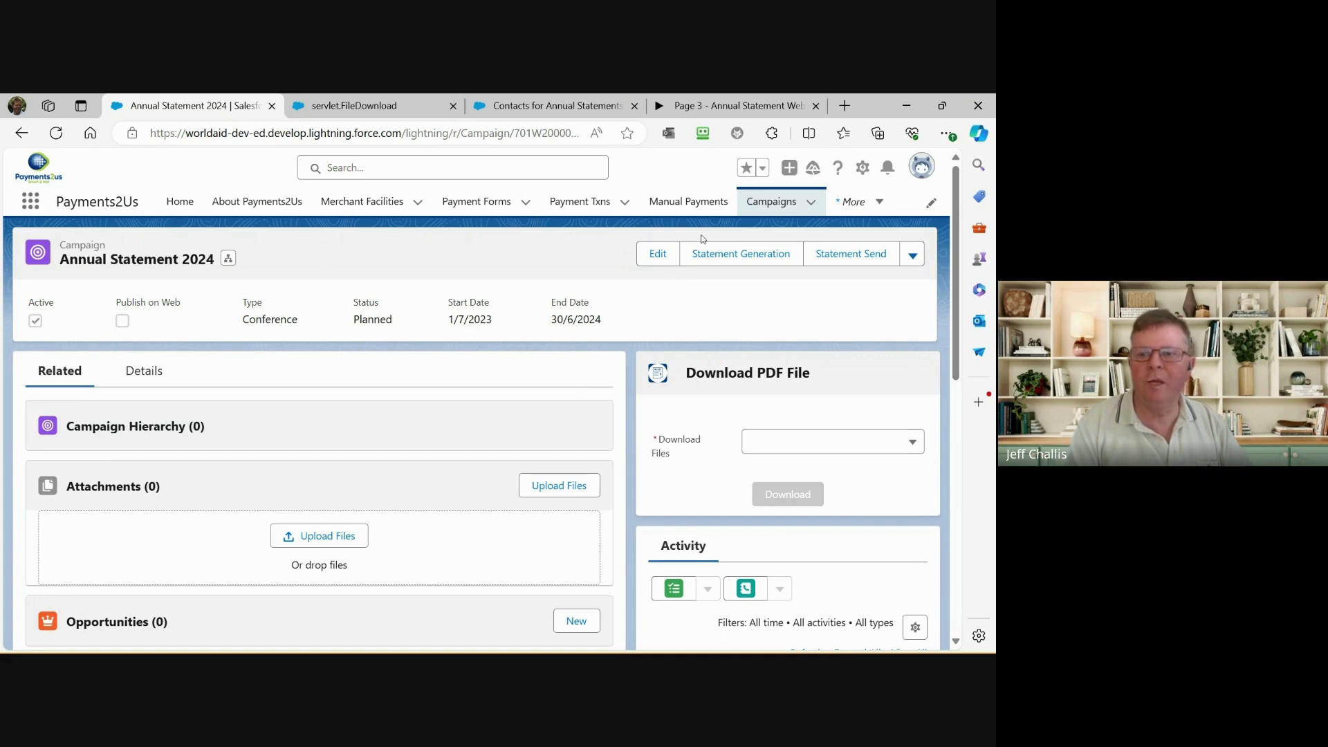
{"action": "left_click", "coordinate": [855, 258]}
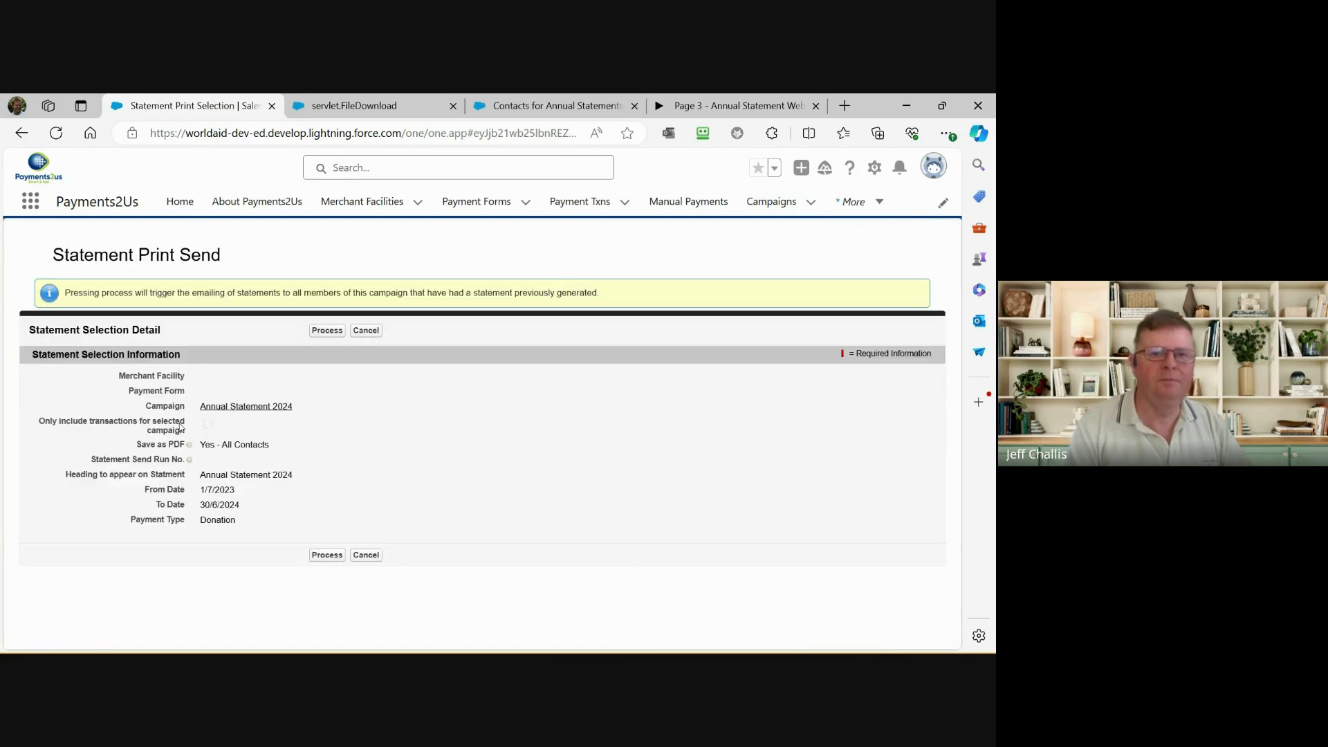
Process the statement sending for the Annual Statement 2024 campaign, check its batch job, and close the page.
{"action": "left_click", "coordinate": [326, 331]}
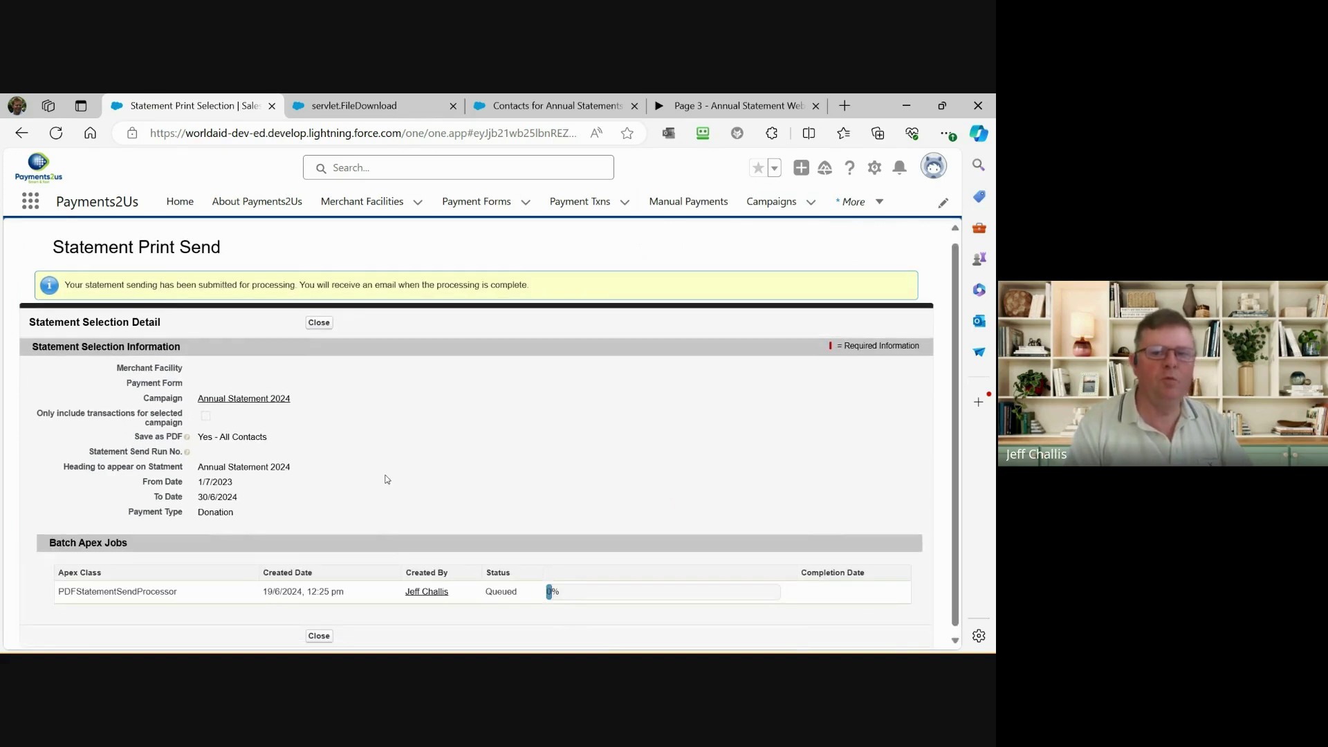
{"action": "scroll", "coordinate": [387, 479], "scroll_direction": "down", "scroll_amount": 1}
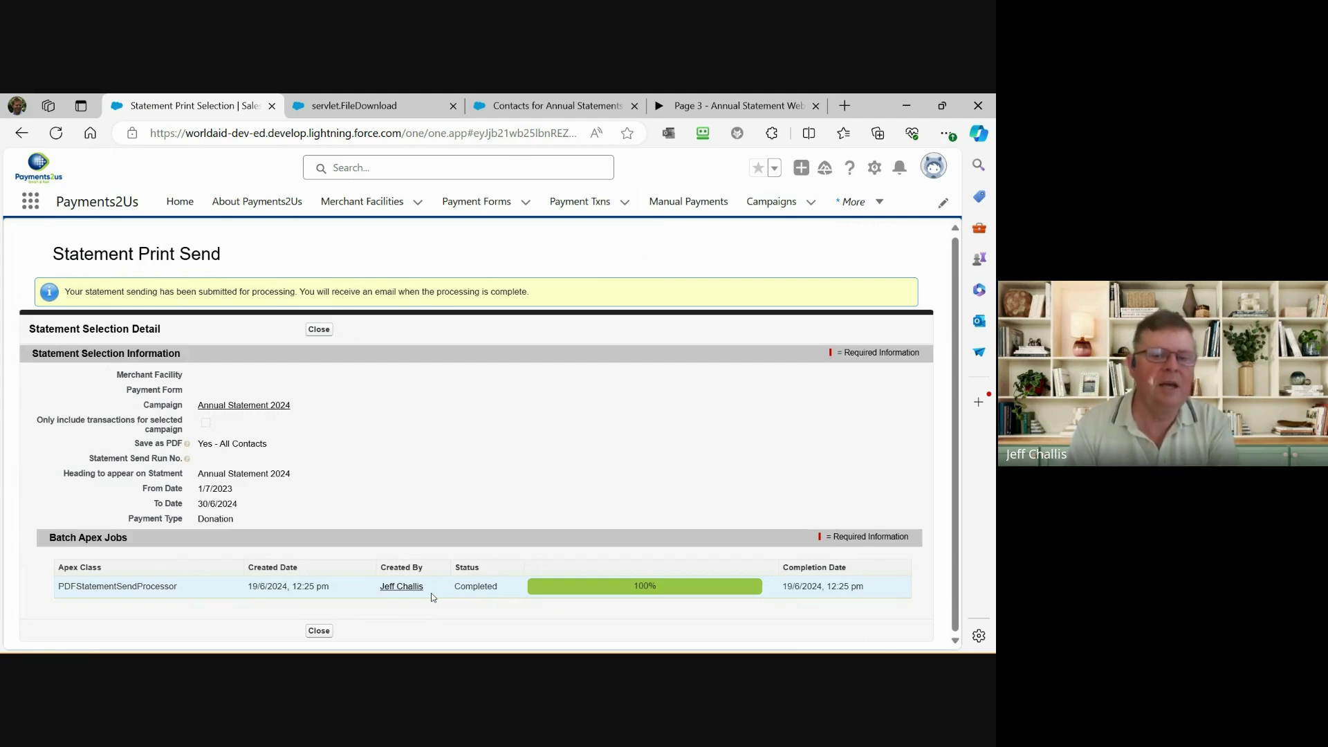
{"action": "left_click", "coordinate": [319, 631]}
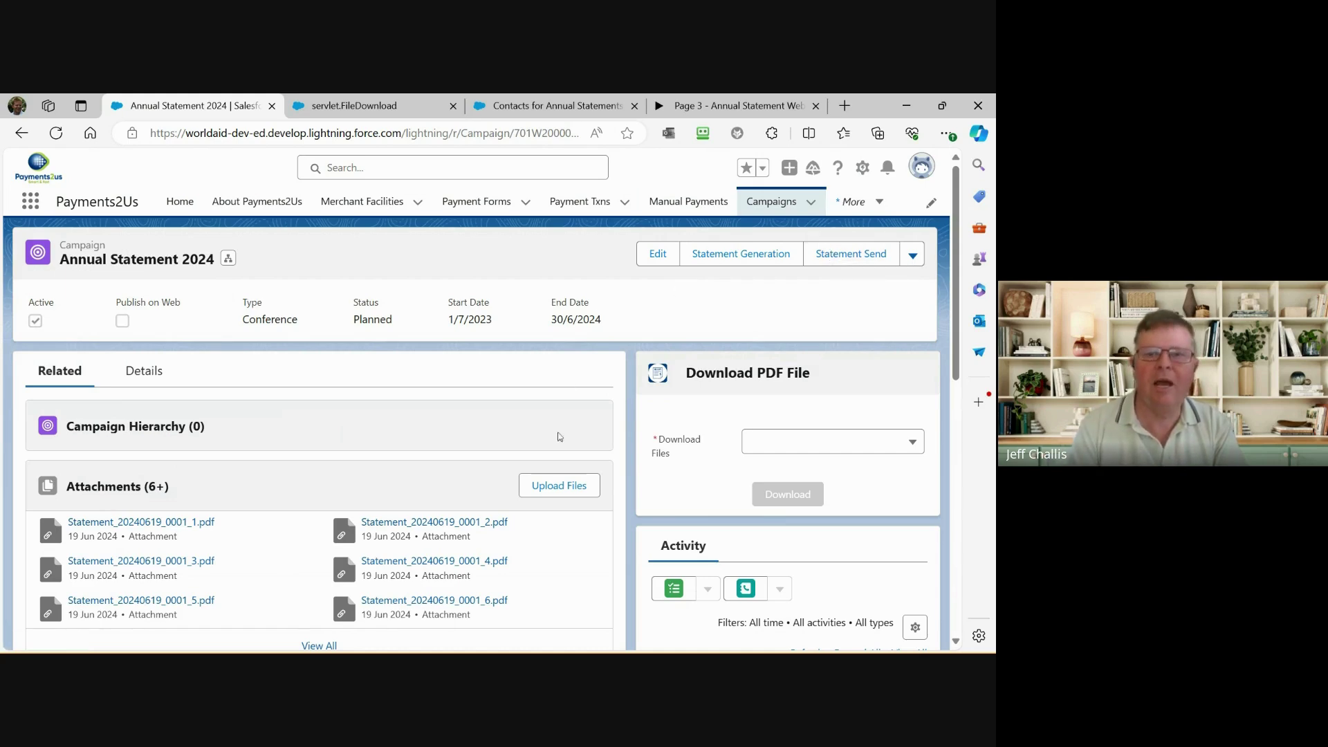
Reload the campaign page and download the combined statement PDF for files 1-9.
{"action": "left_click", "coordinate": [770, 448]}
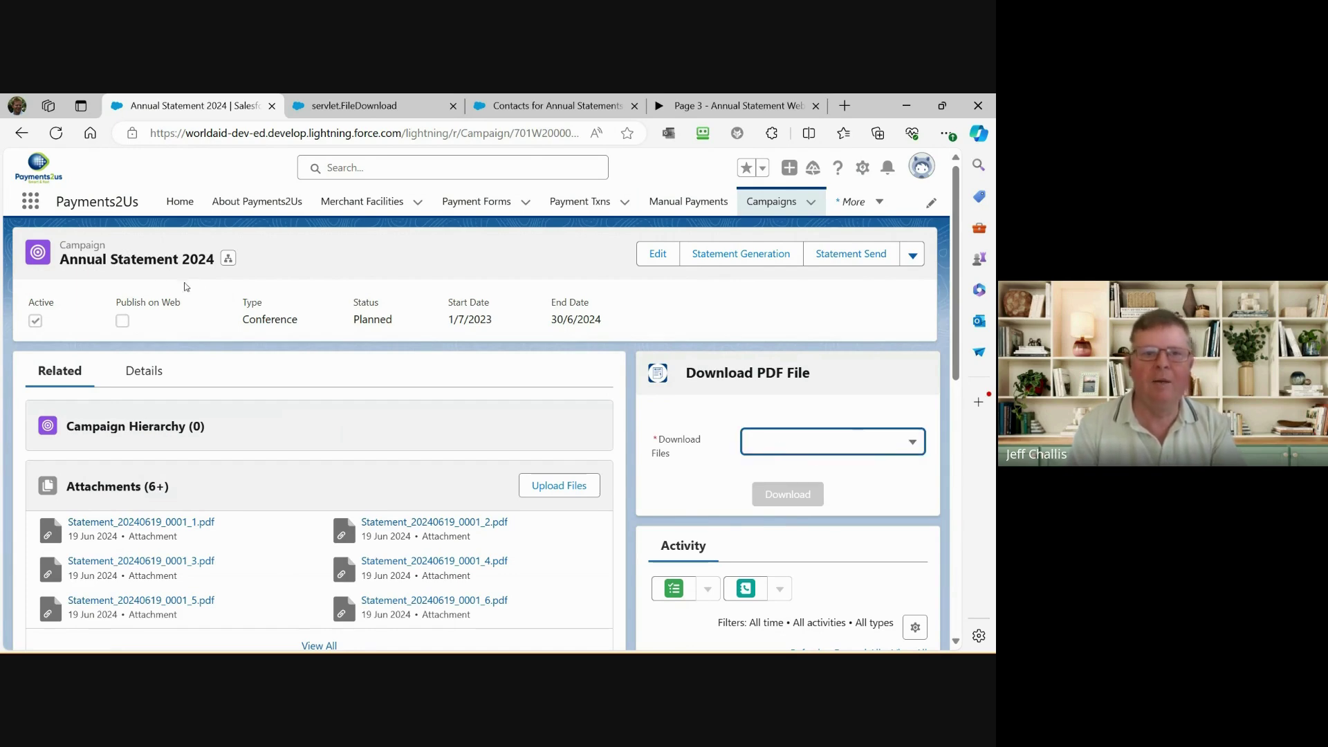
{"action": "left_click", "coordinate": [58, 140]}
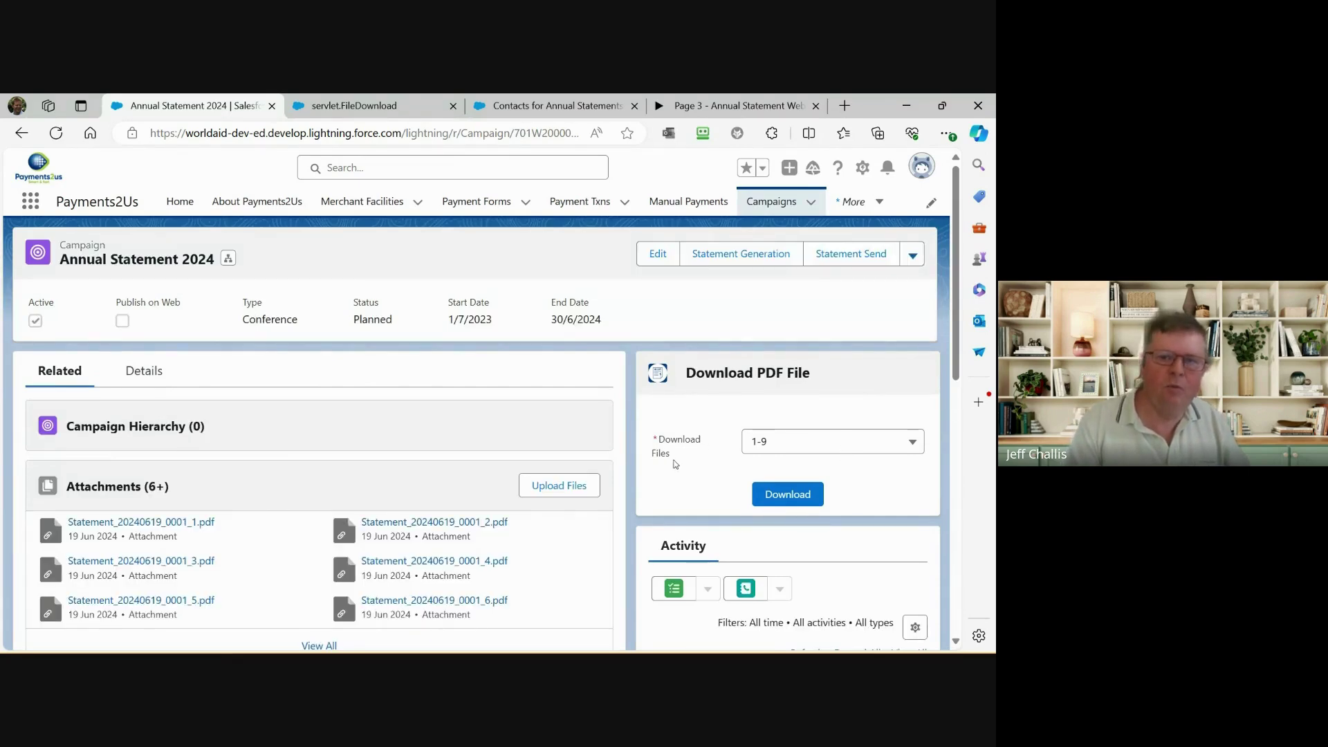
{"action": "left_click", "coordinate": [788, 495]}
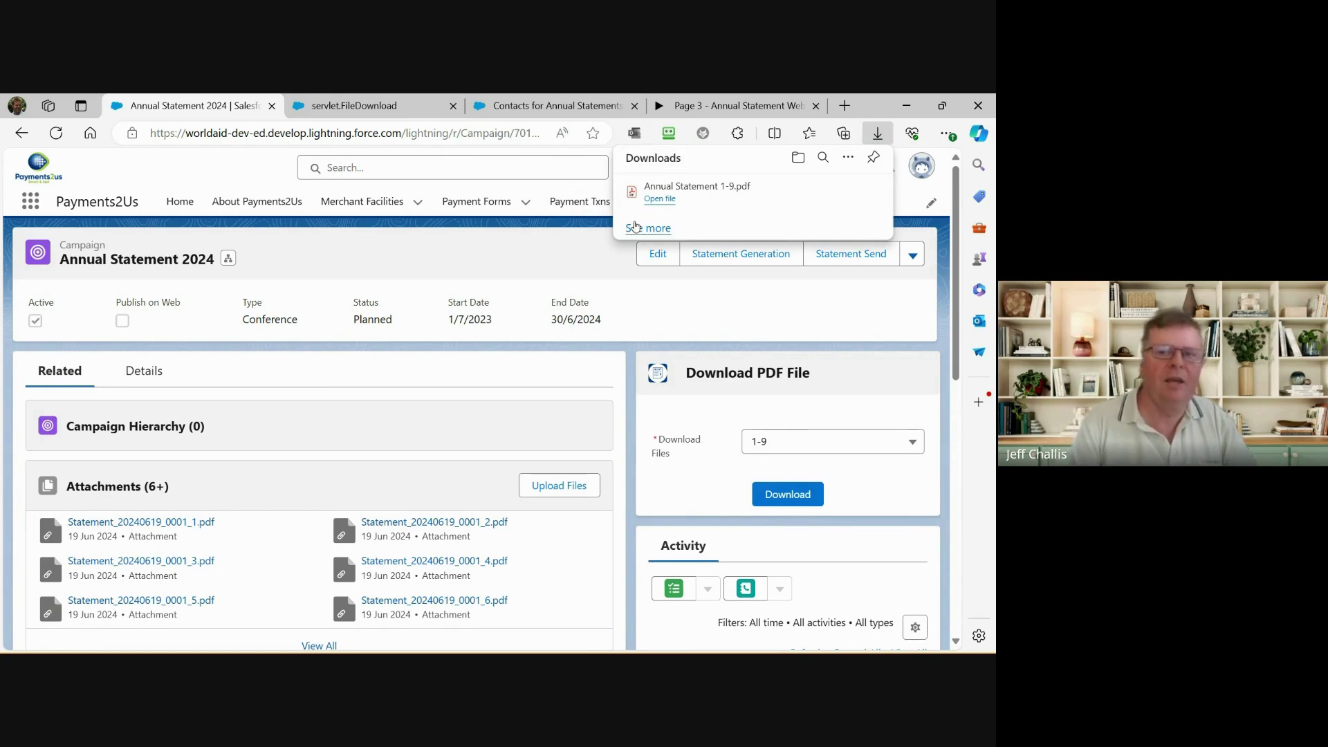
Open the downloaded "Annual Statement 1-9.pdf" and review the merged statement letters.
{"action": "left_click", "coordinate": [695, 192]}
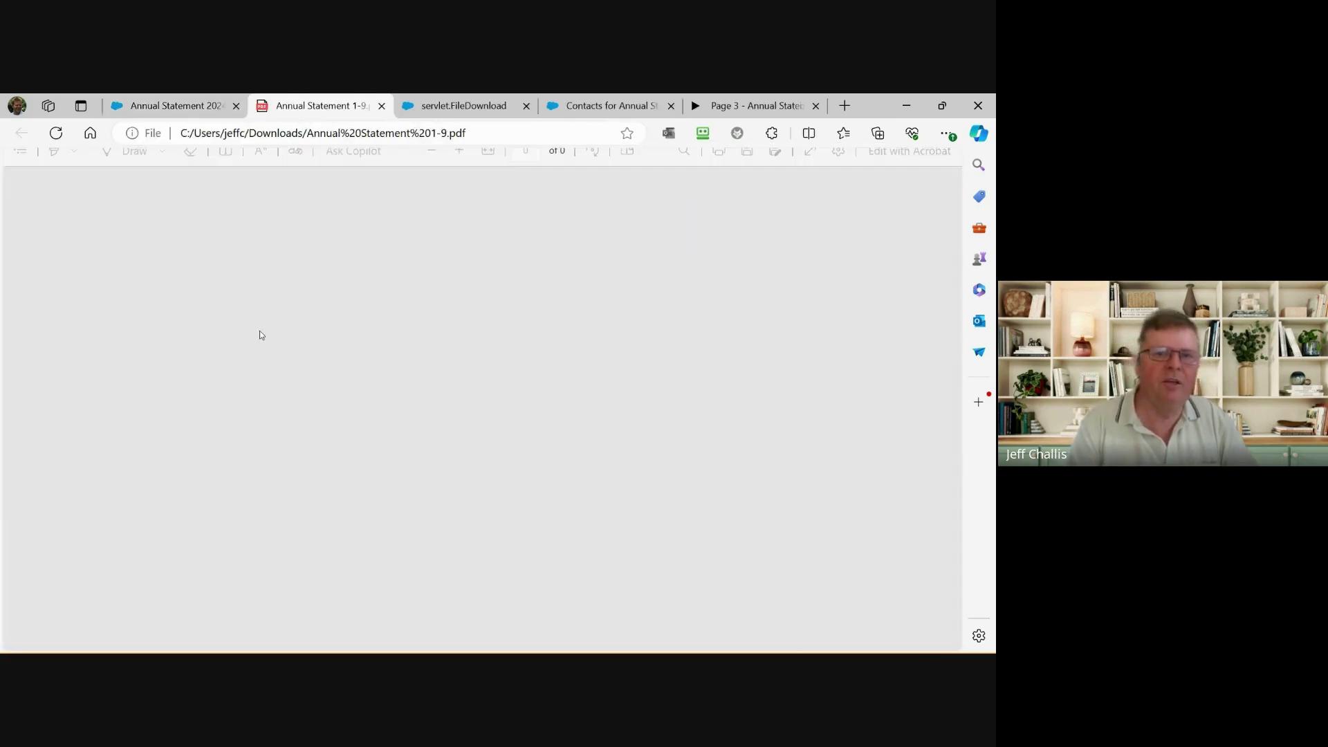
{"action": "scroll", "coordinate": [276, 328], "scroll_direction": "down", "scroll_amount": 15}
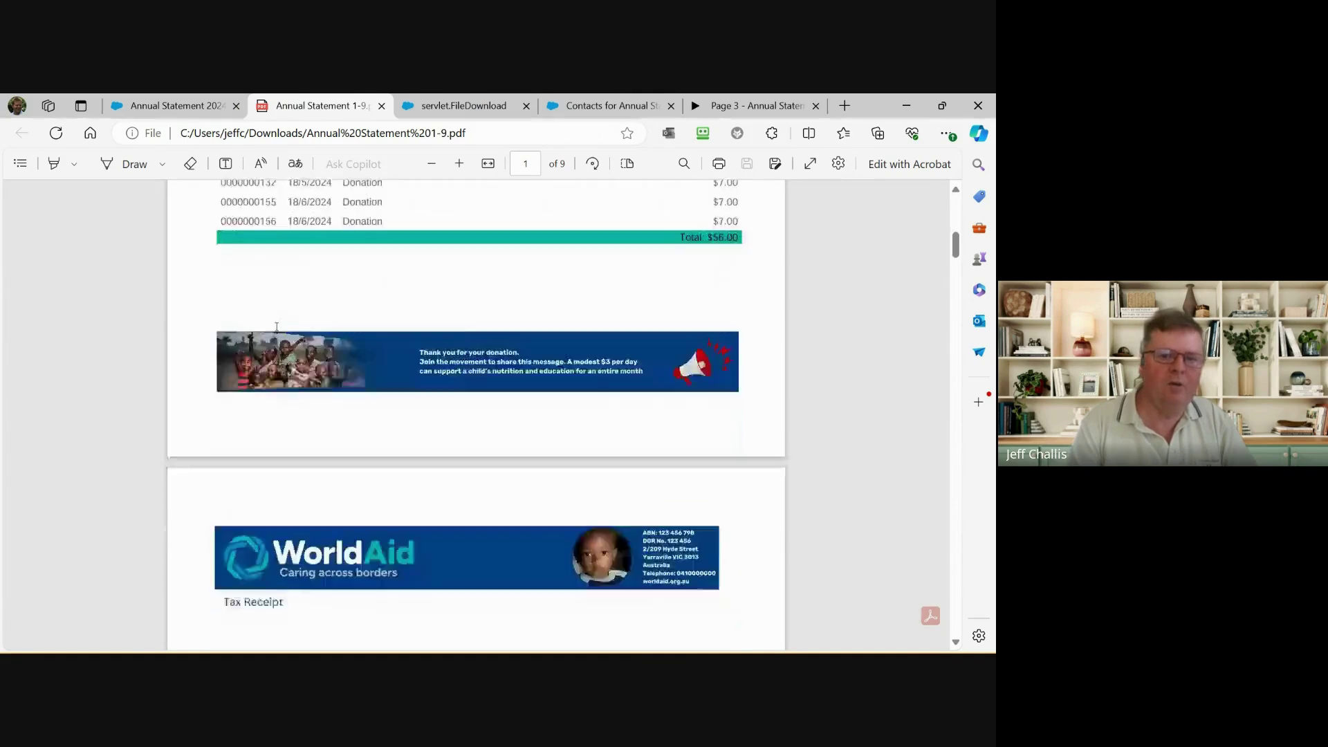
{"action": "scroll", "coordinate": [276, 327], "scroll_direction": "down", "scroll_amount": 10}
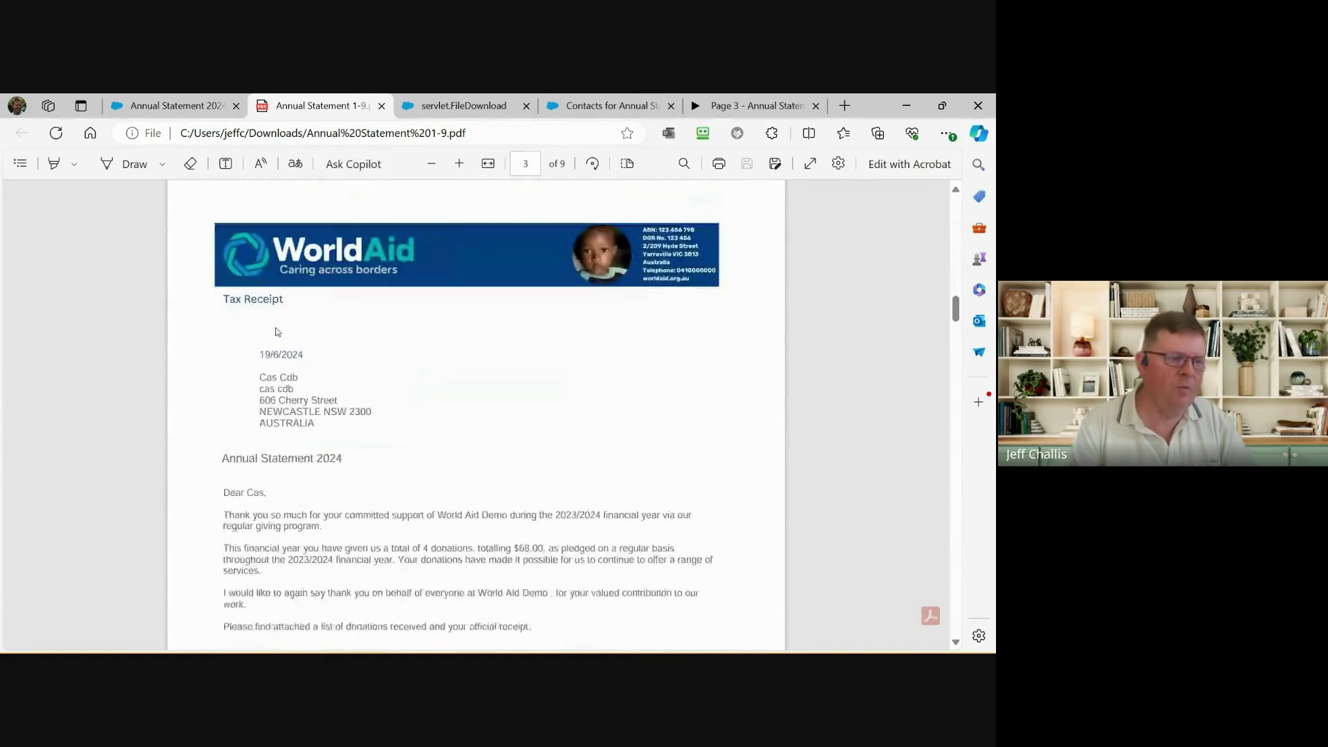
{"action": "scroll", "coordinate": [276, 330], "scroll_direction": "down", "scroll_amount": 1}
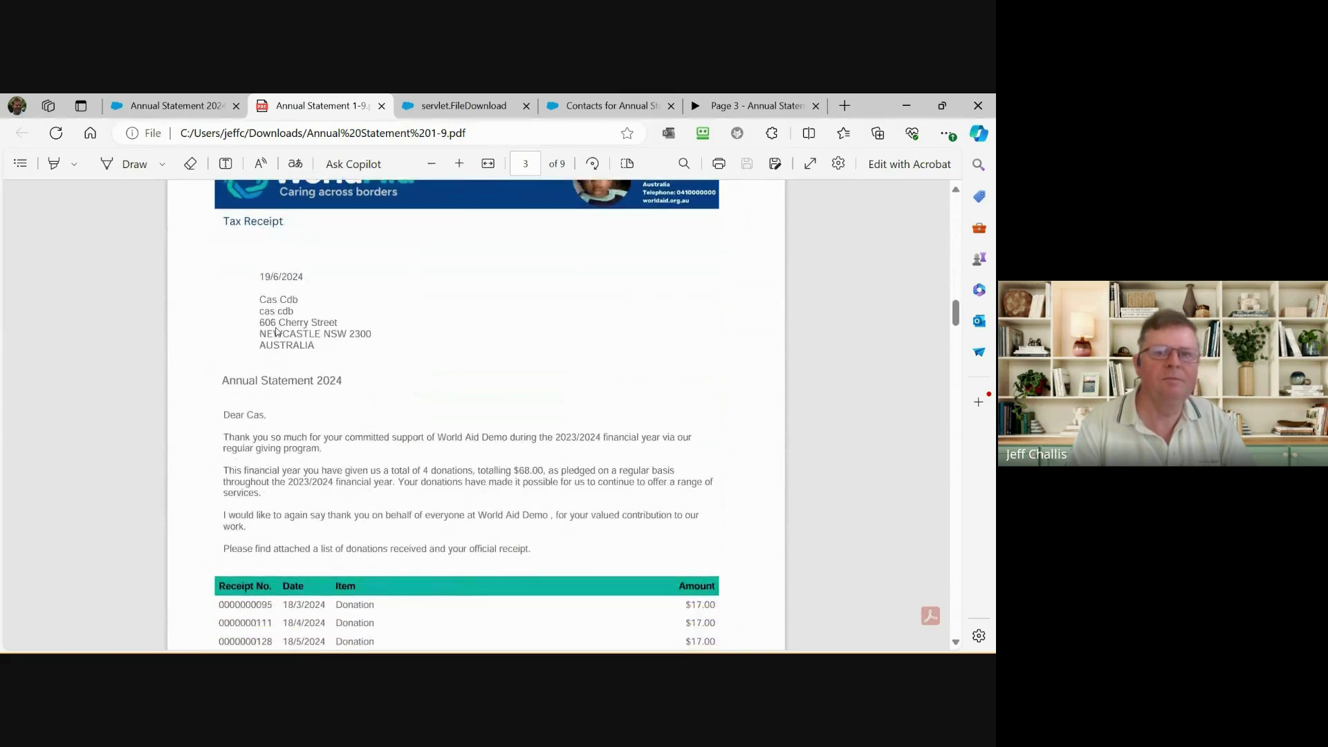
{"action": "scroll", "coordinate": [276, 330], "scroll_direction": "up", "scroll_amount": 3}
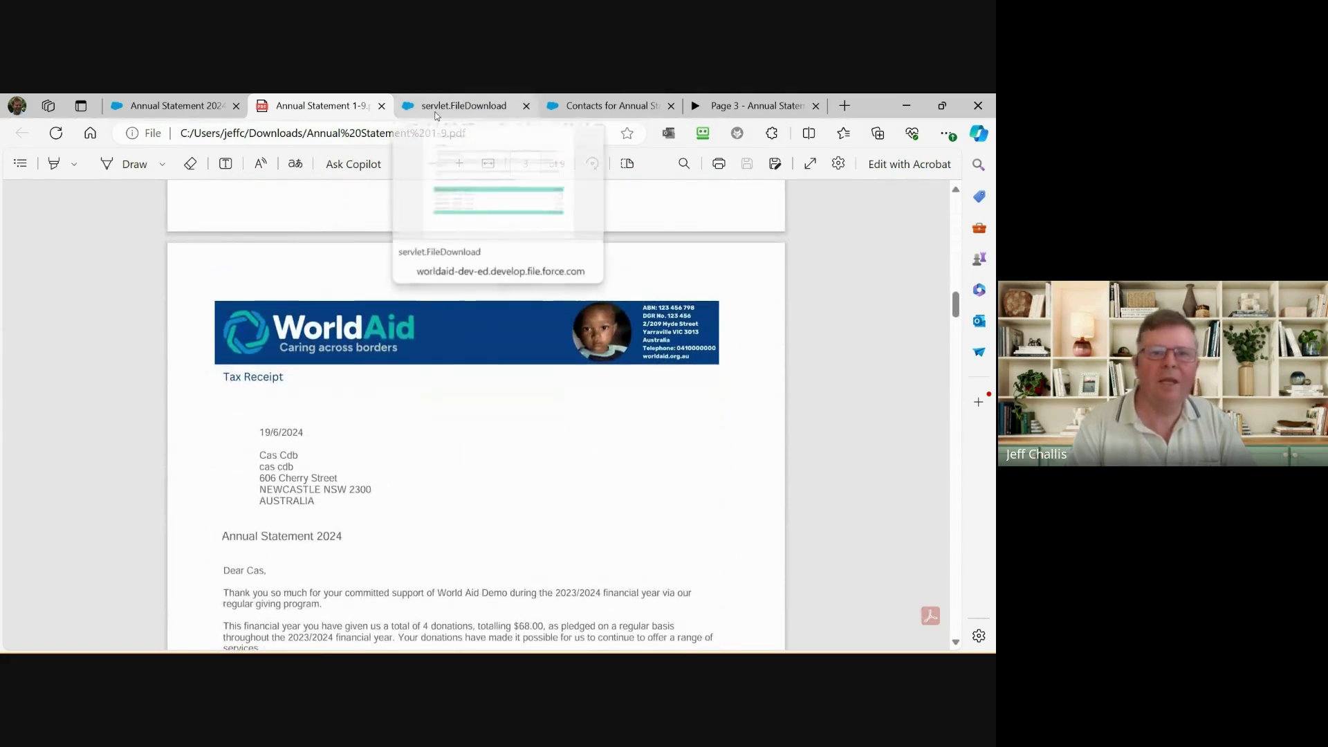
Switch to the Figma webinar slides and go through "Assign Contacts to Campaign" up to "Setting up Annual Statement Email Template".
{"action": "mouse_move", "coordinate": [645, 107]}
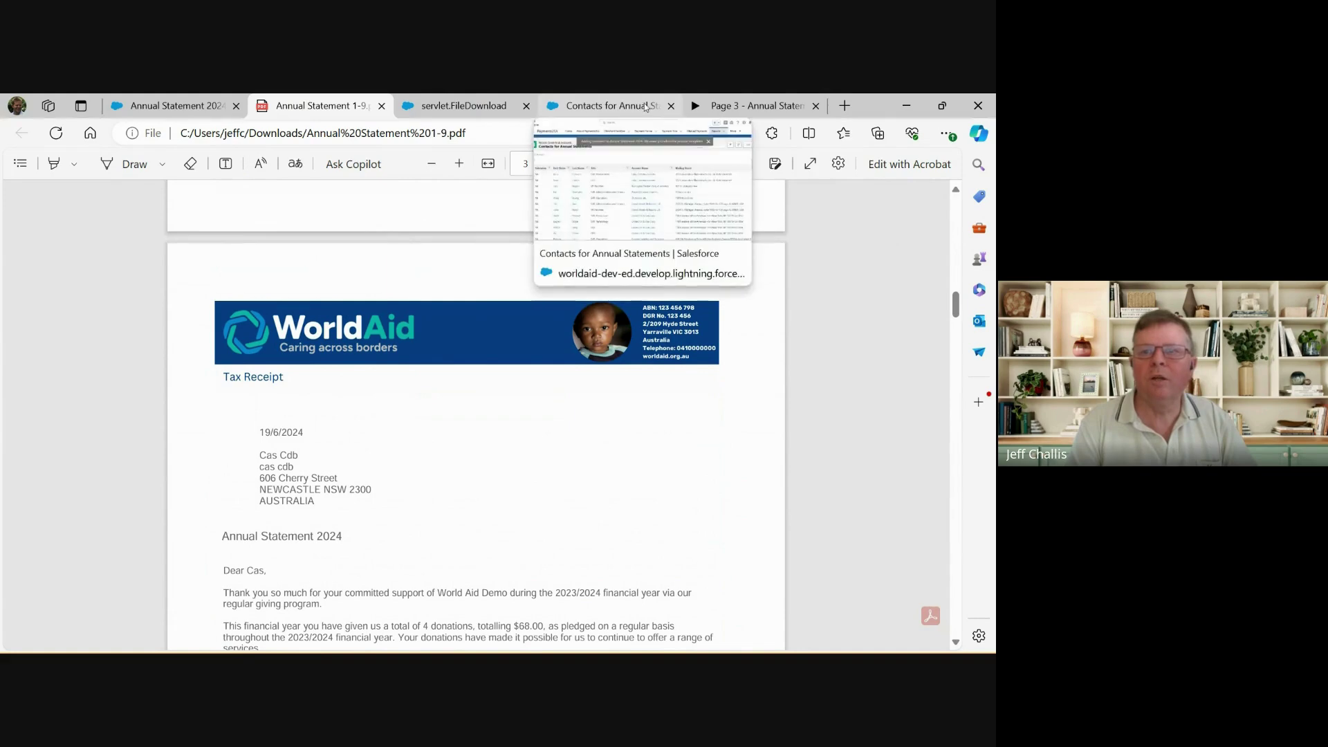
{"action": "left_click", "coordinate": [750, 106]}
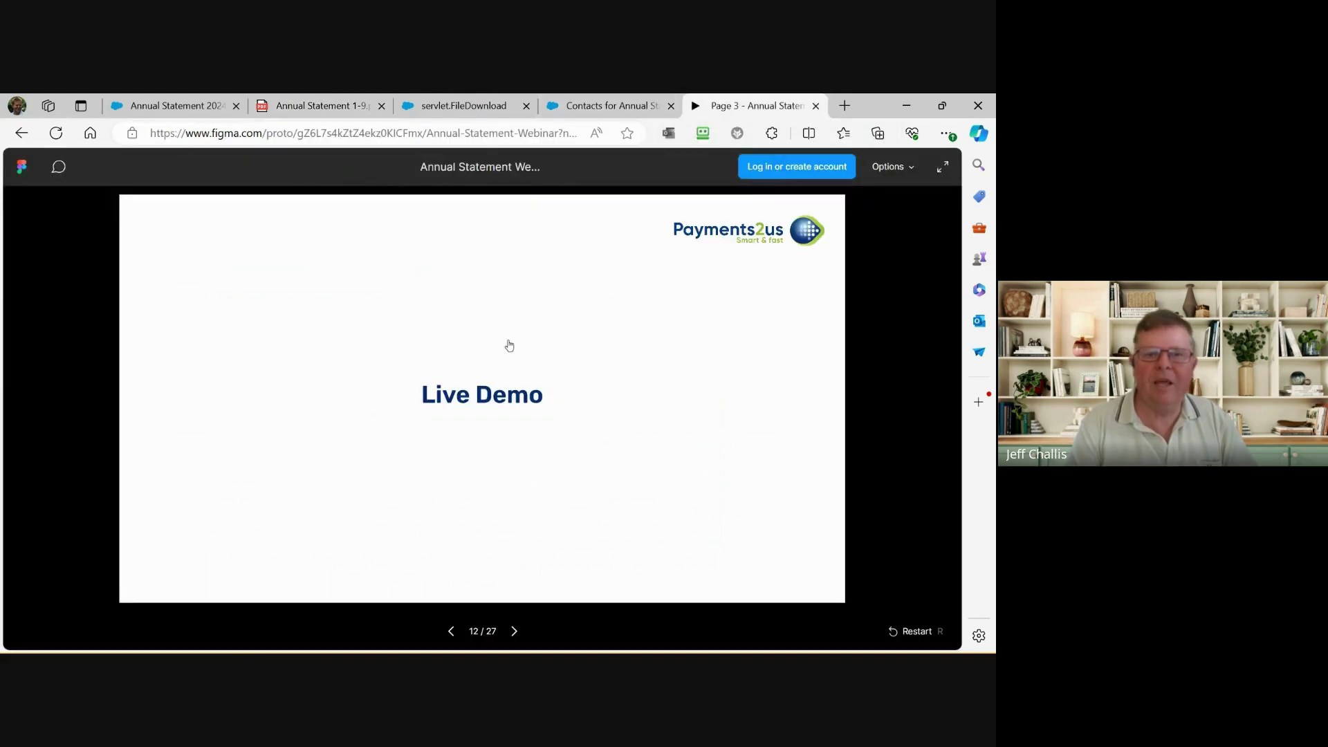
{"action": "left_click", "coordinate": [669, 428]}
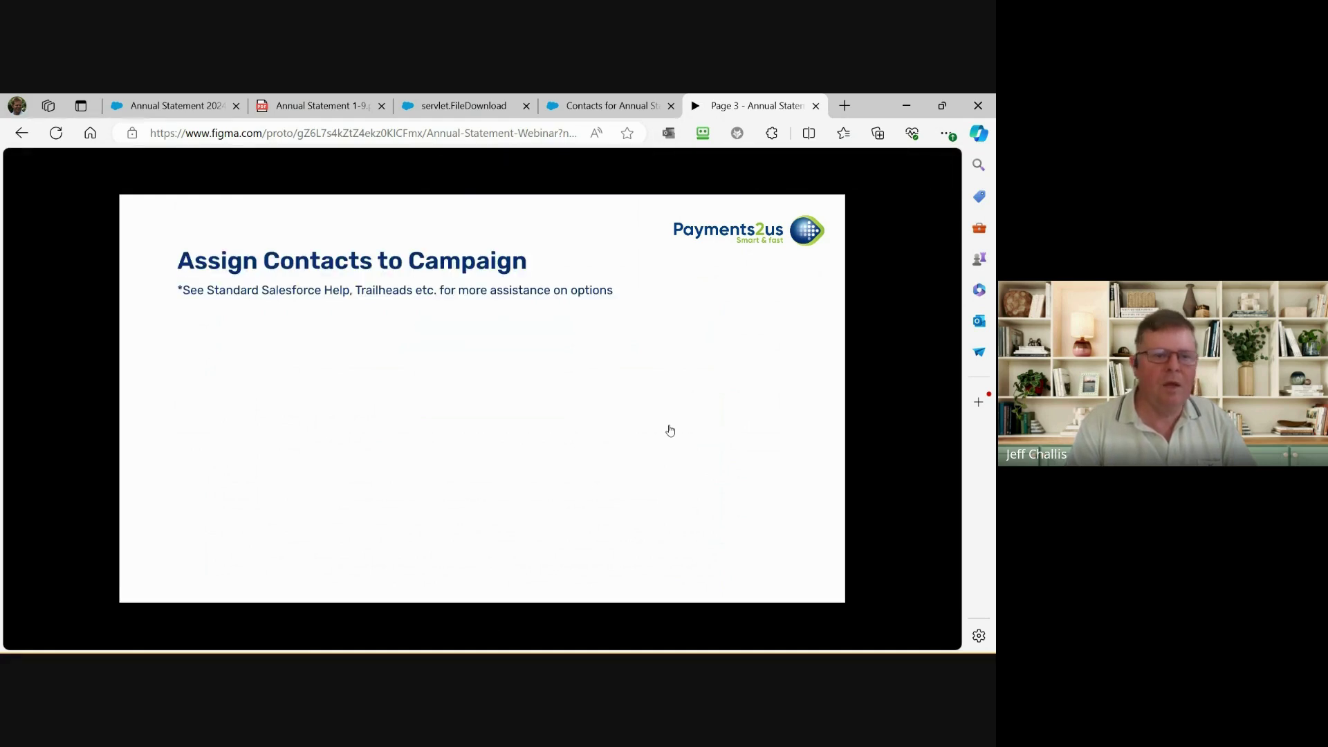
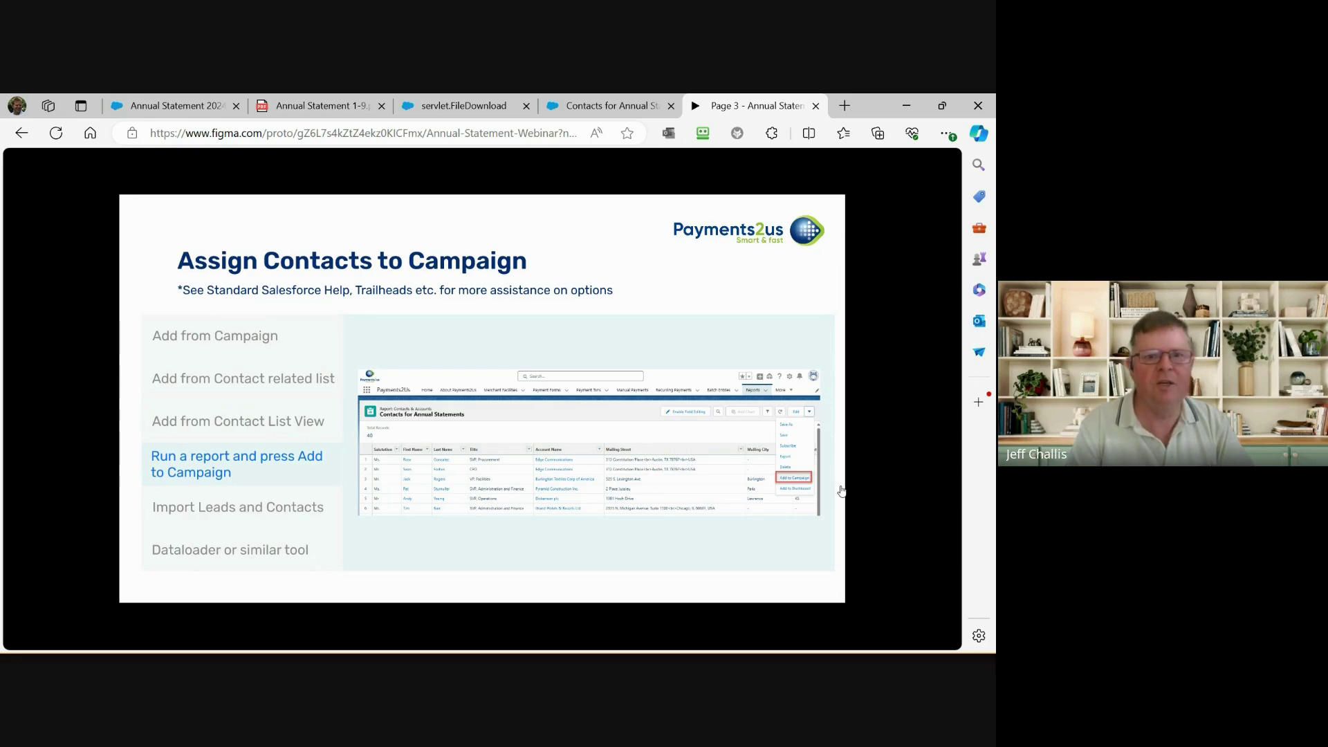
{"action": "left_click", "coordinate": [841, 490]}
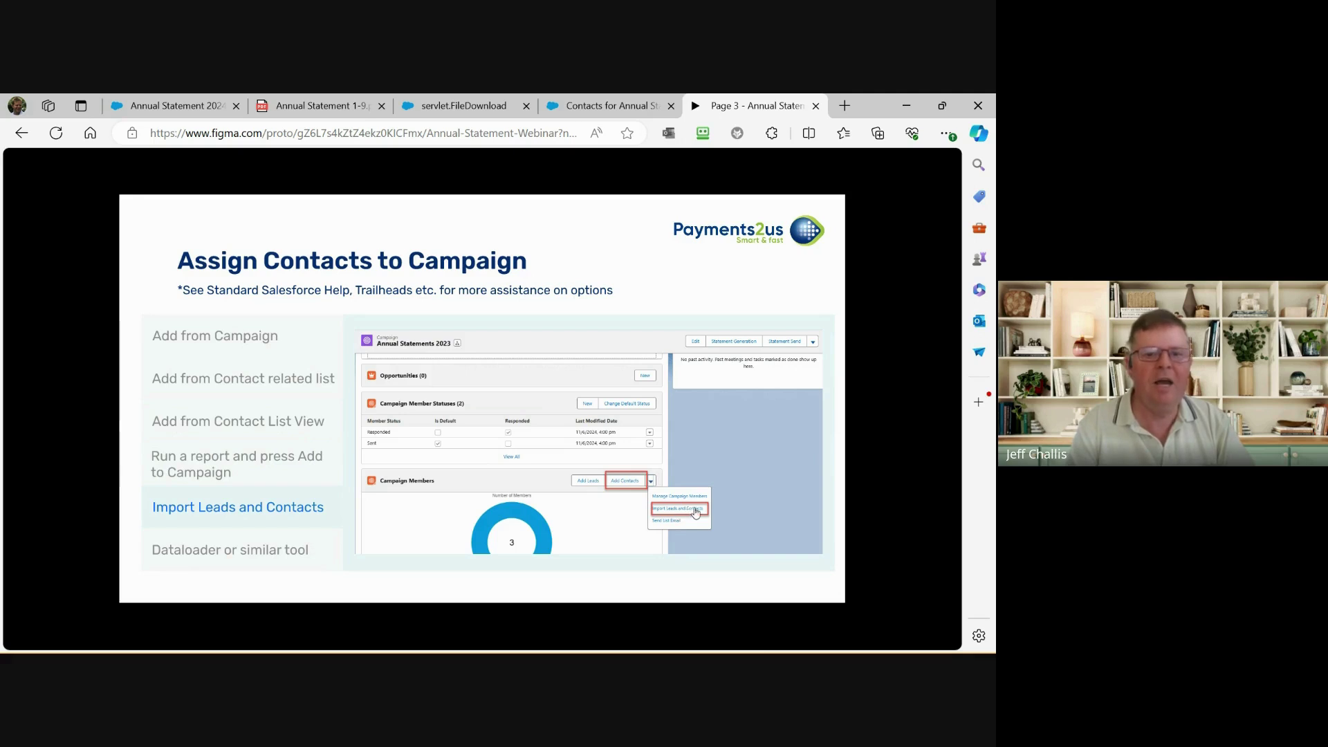
{"action": "left_click", "coordinate": [758, 514]}
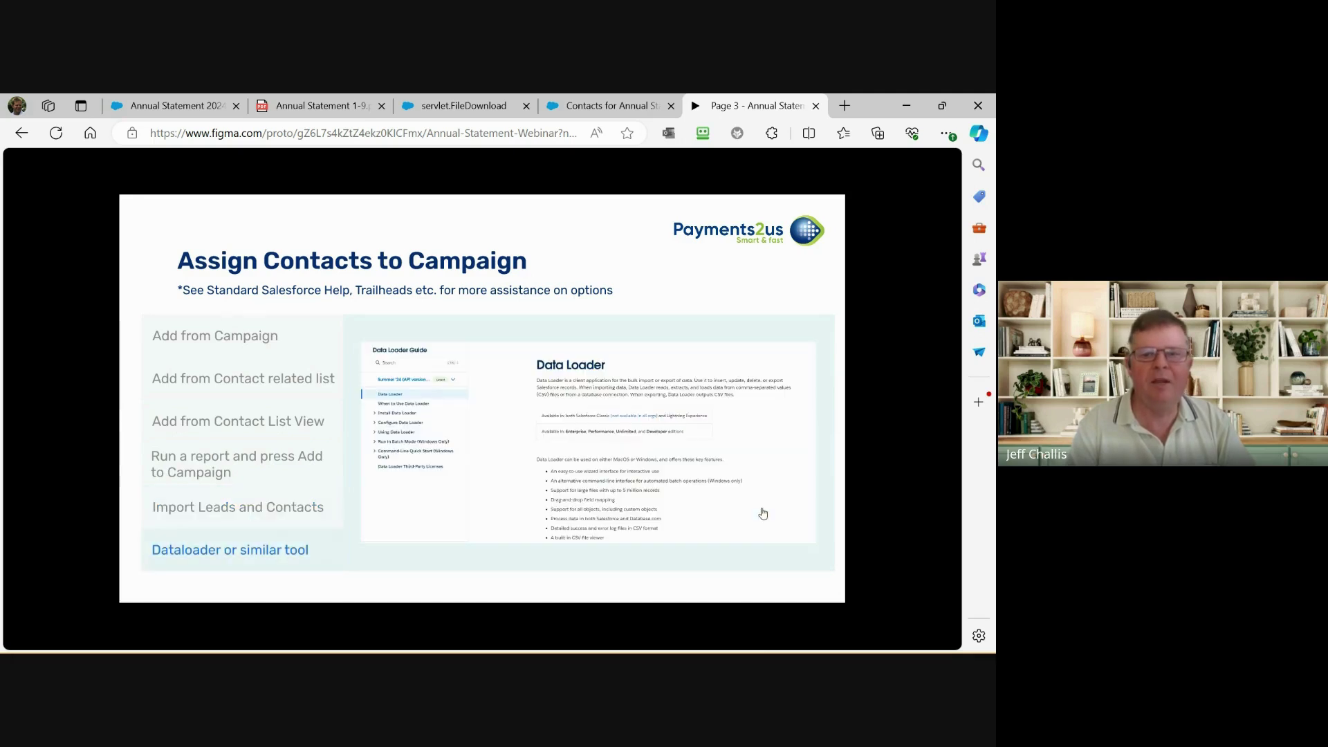
{"action": "left_click", "coordinate": [680, 499]}
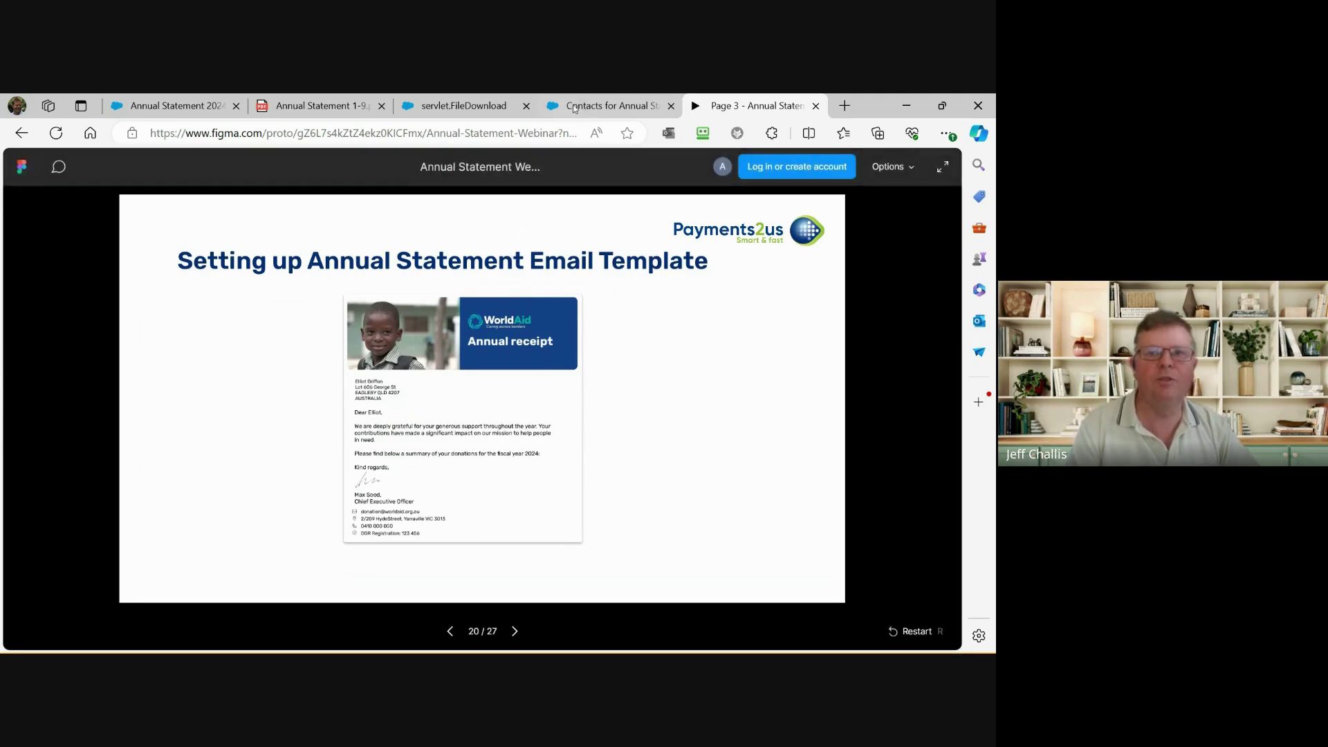
Switch back to Salesforce, open Setup, search for "classic" and open Classic Email Templates.
{"action": "mouse_move", "coordinate": [586, 104]}
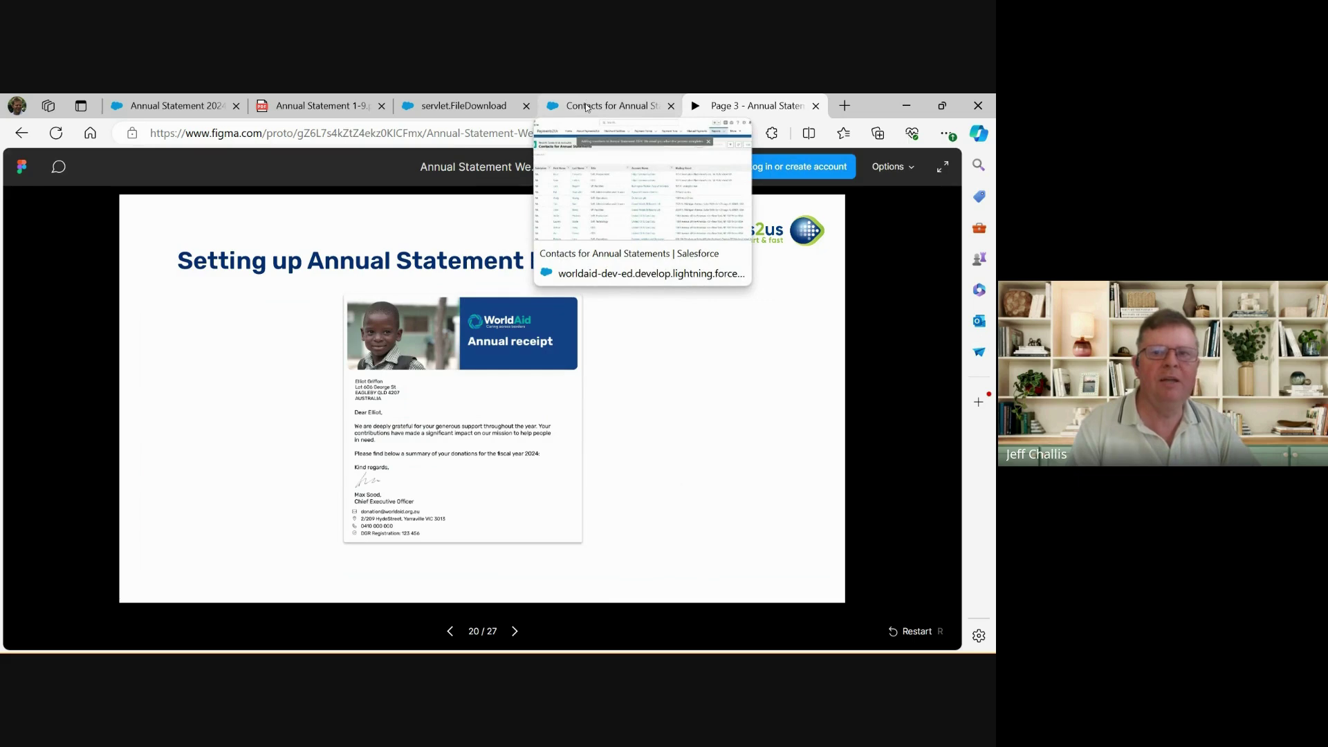
{"action": "left_click", "coordinate": [586, 107]}
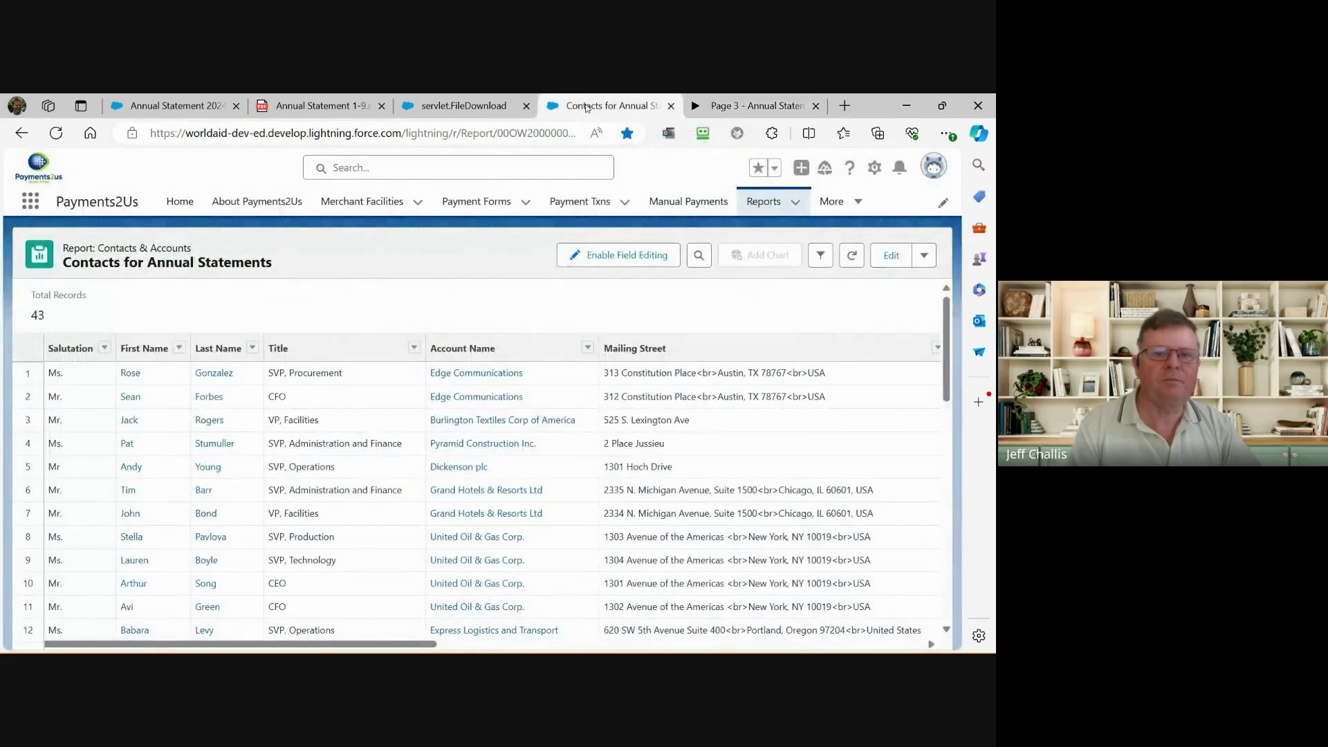
{"action": "left_click", "coordinate": [874, 168]}
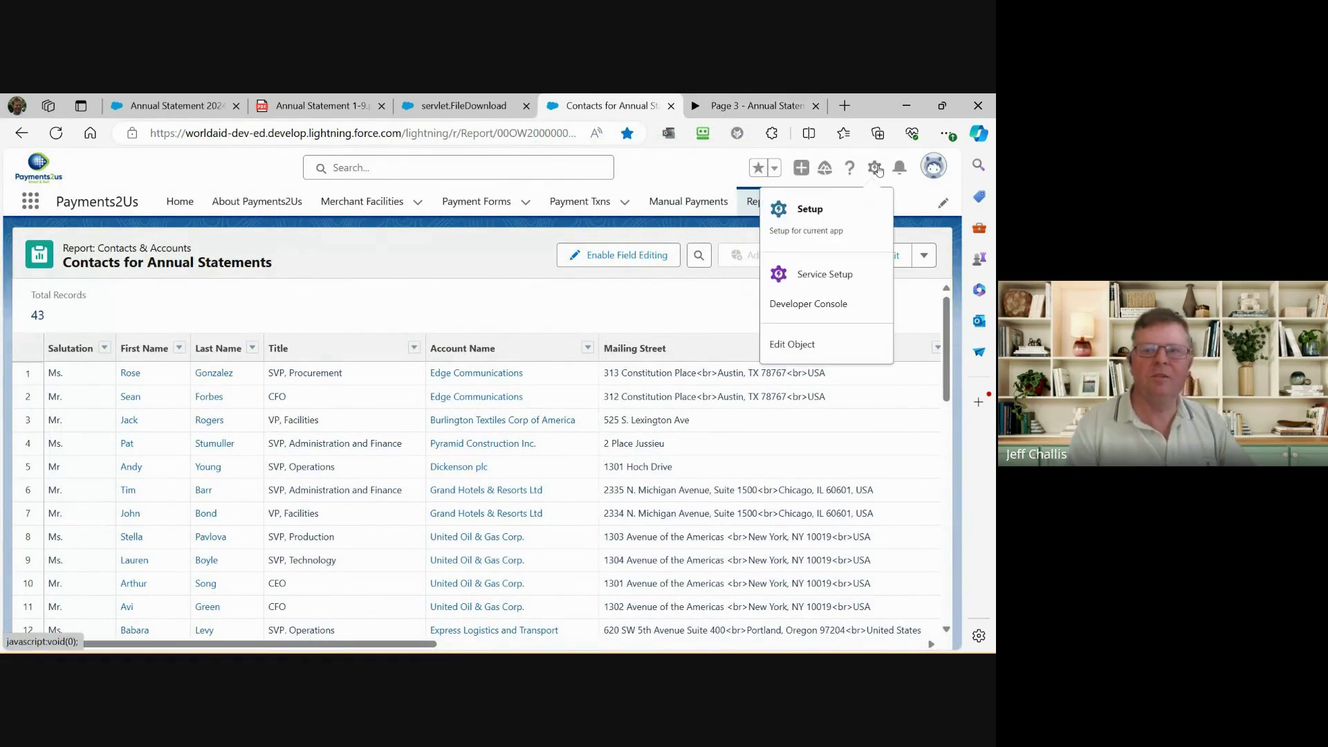
{"action": "left_click", "coordinate": [808, 207]}
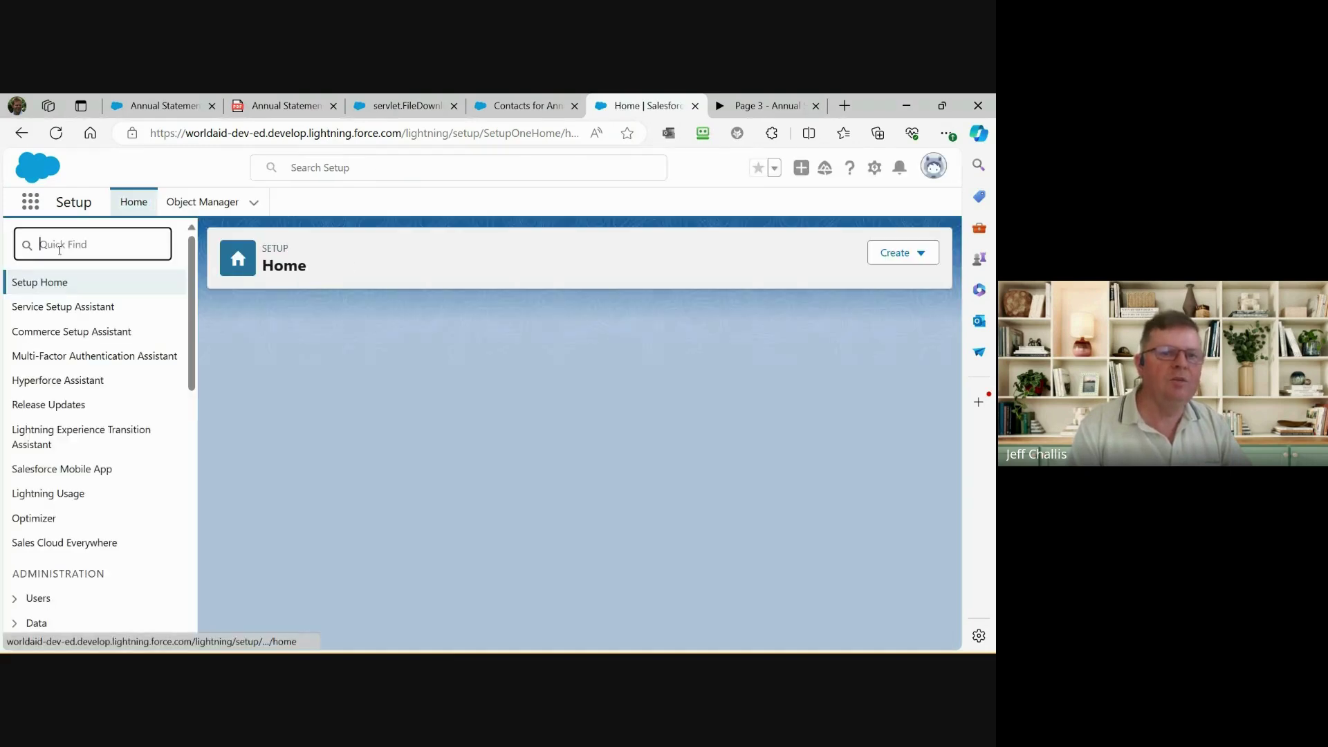
{"action": "type", "text": "classic"}
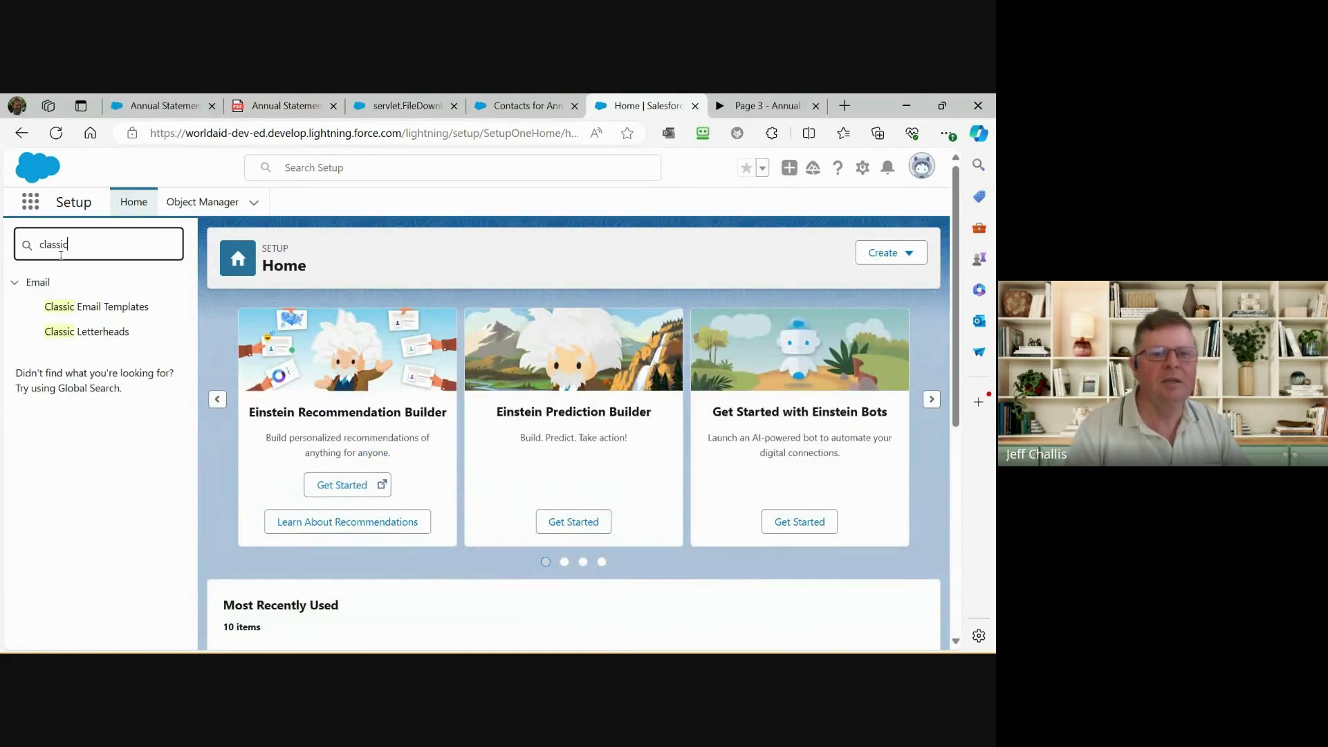
{"action": "left_click", "coordinate": [101, 313]}
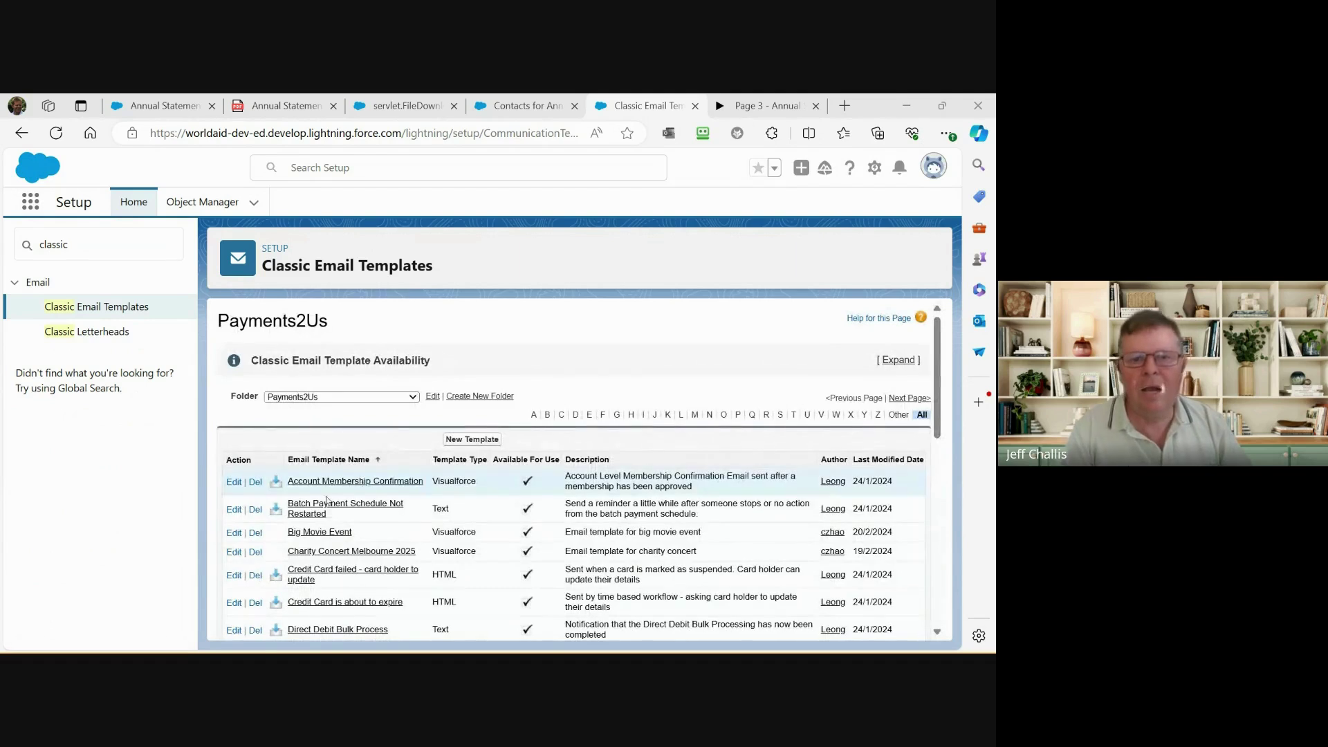
Find "state" in the Payments2Us folder's template list and open the "Mass Annual Statement w/ PDF" template.
{"action": "left_click", "coordinate": [338, 398]}
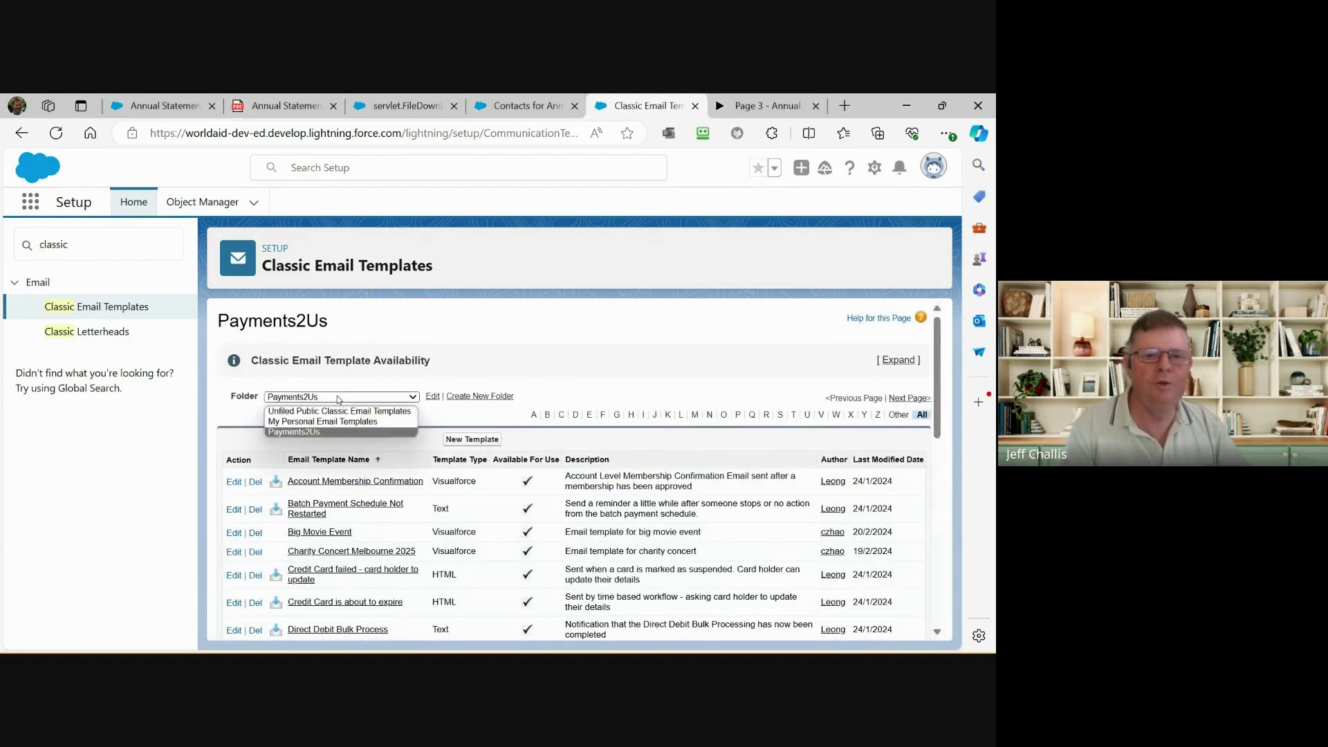
{"action": "left_click", "coordinate": [356, 373]}
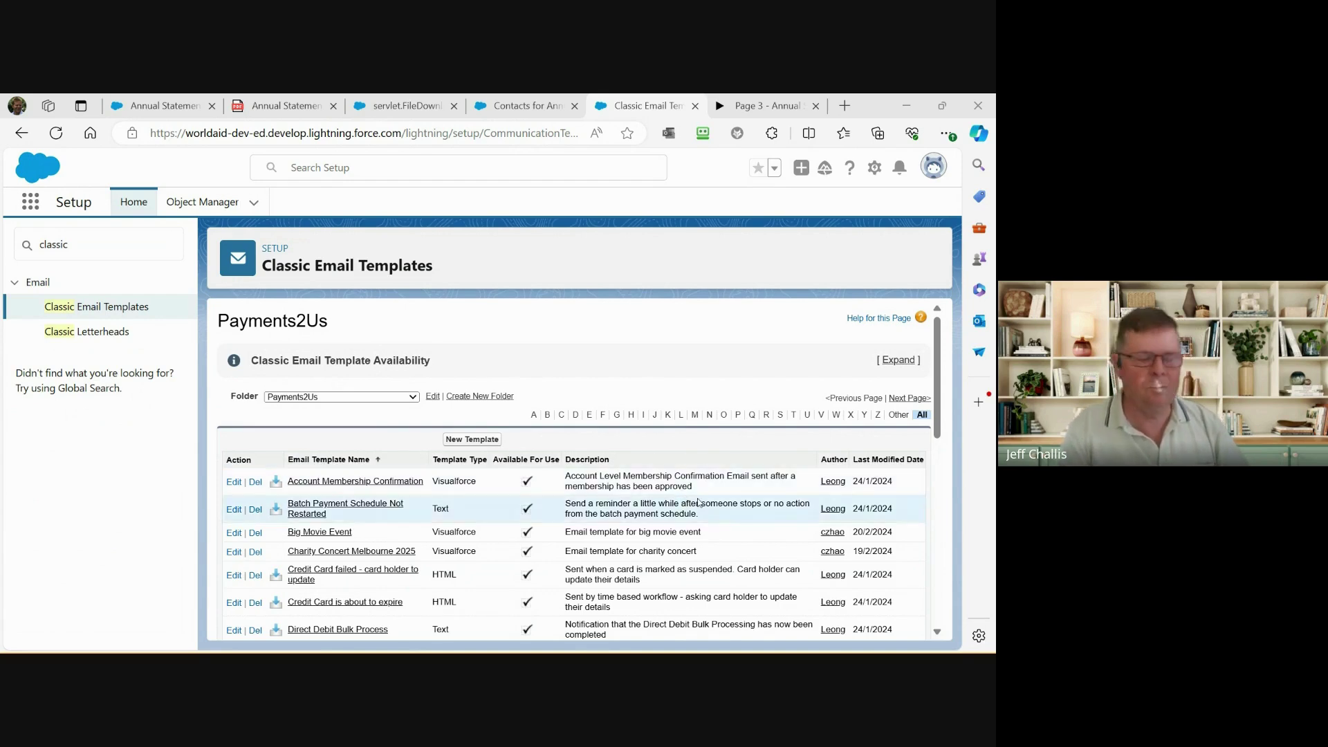
{"action": "left_click", "coordinate": [641, 358]}
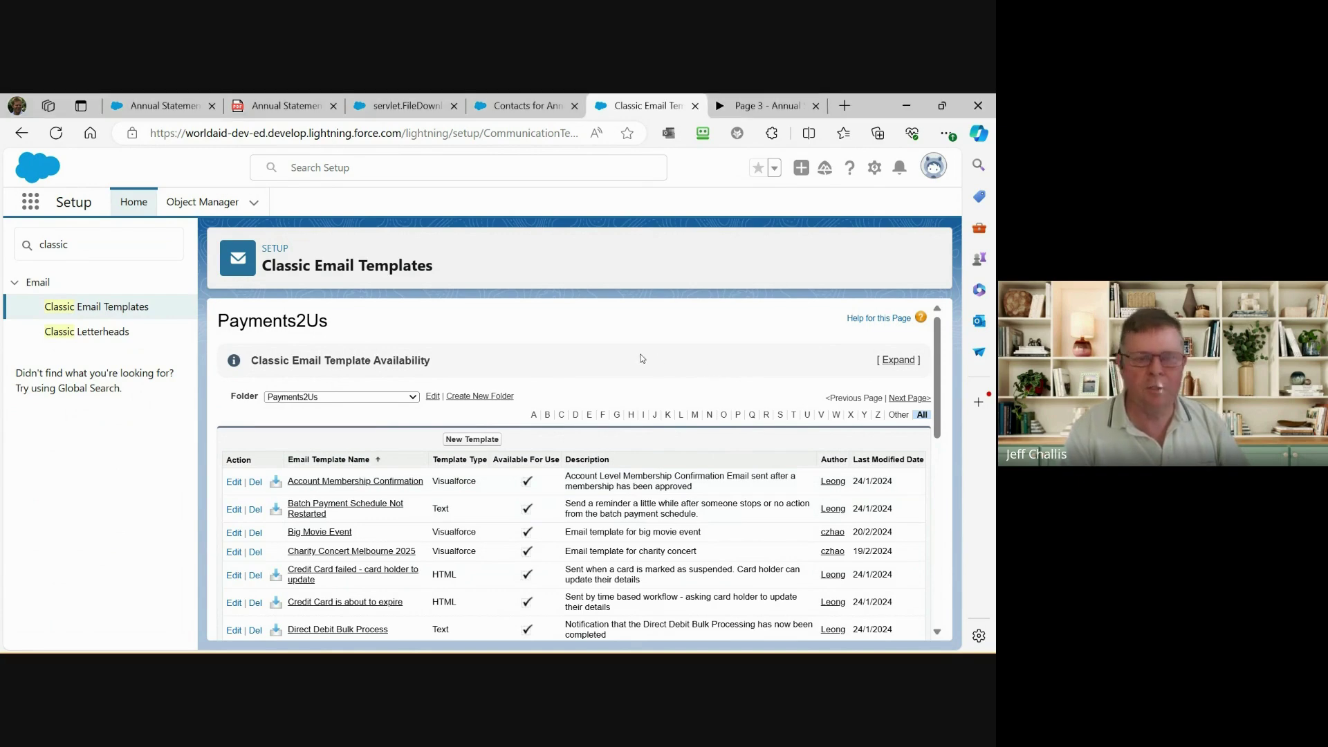
{"action": "key", "text": "ctrl+f"}
{"action": "type", "text": "state"}
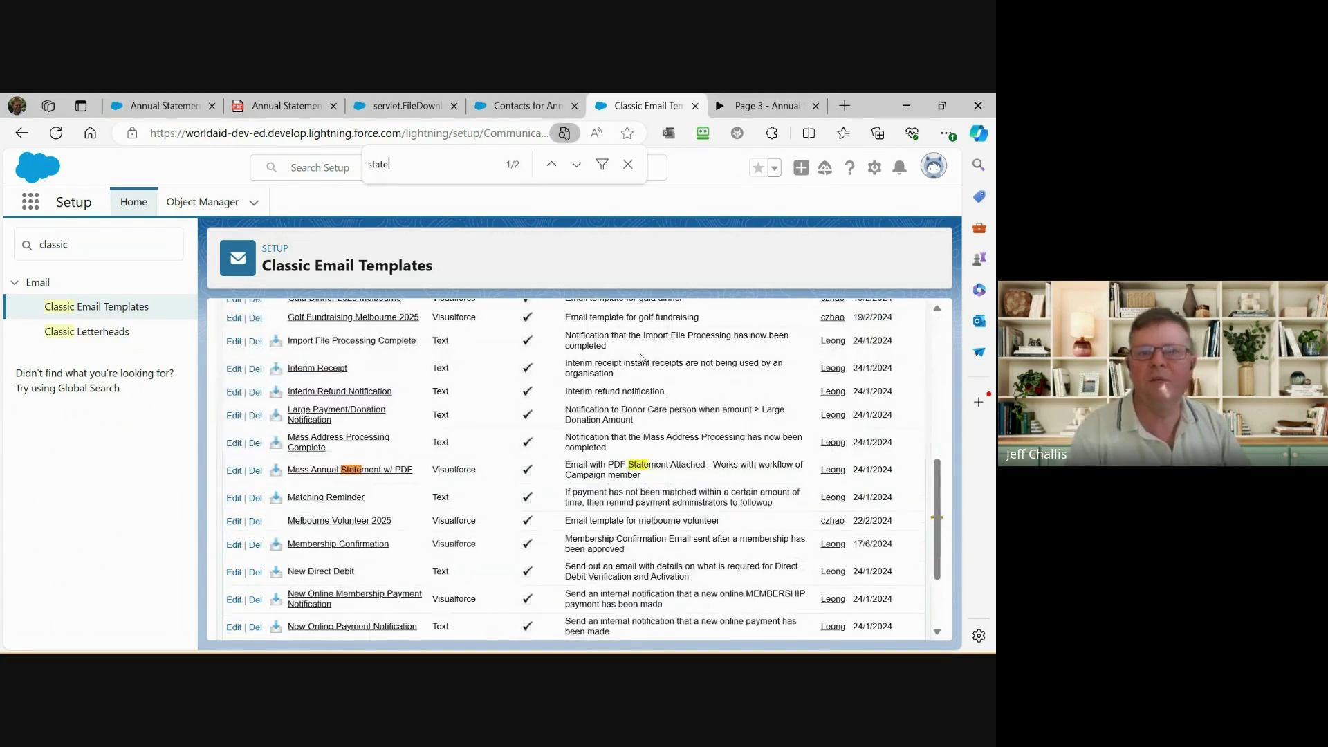
{"action": "left_click", "coordinate": [345, 473]}
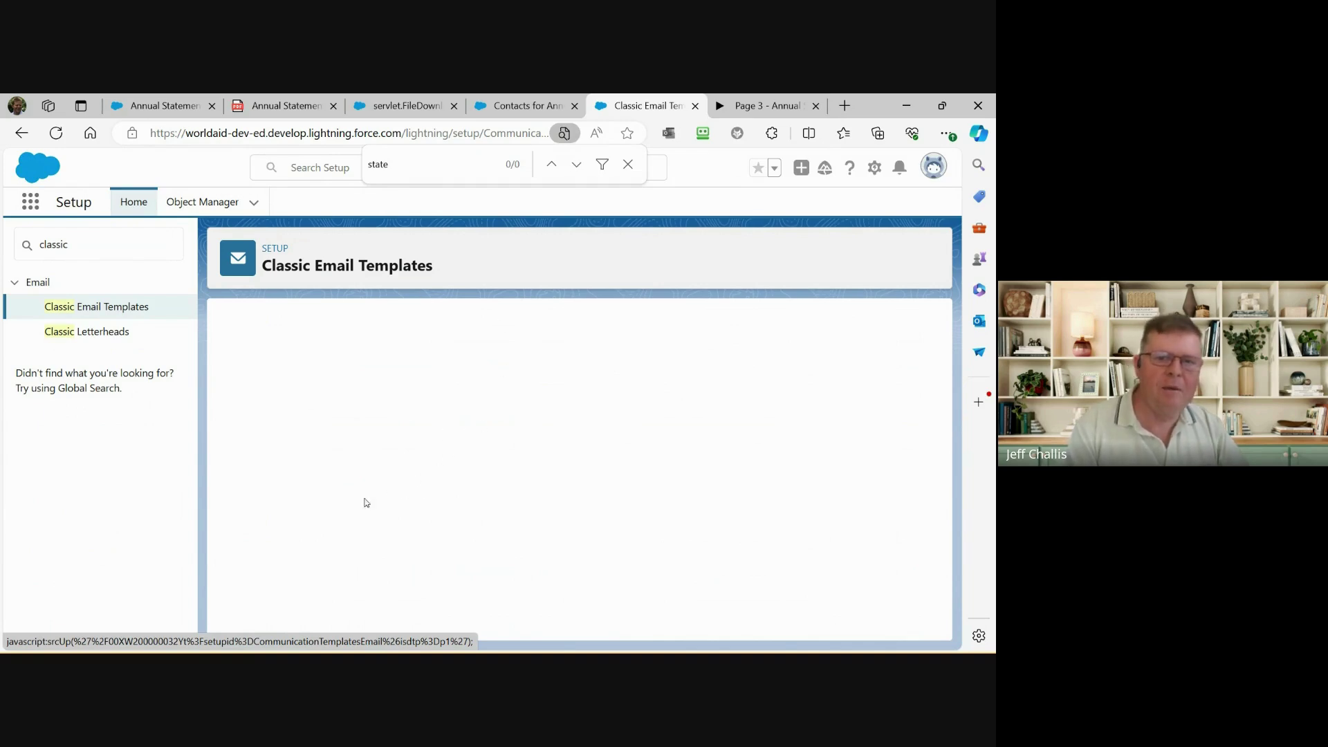
Review the template's details, subject and HTML preview, and go back to the email template list.
{"action": "scroll", "coordinate": [387, 498], "scroll_direction": "down", "scroll_amount": 4}
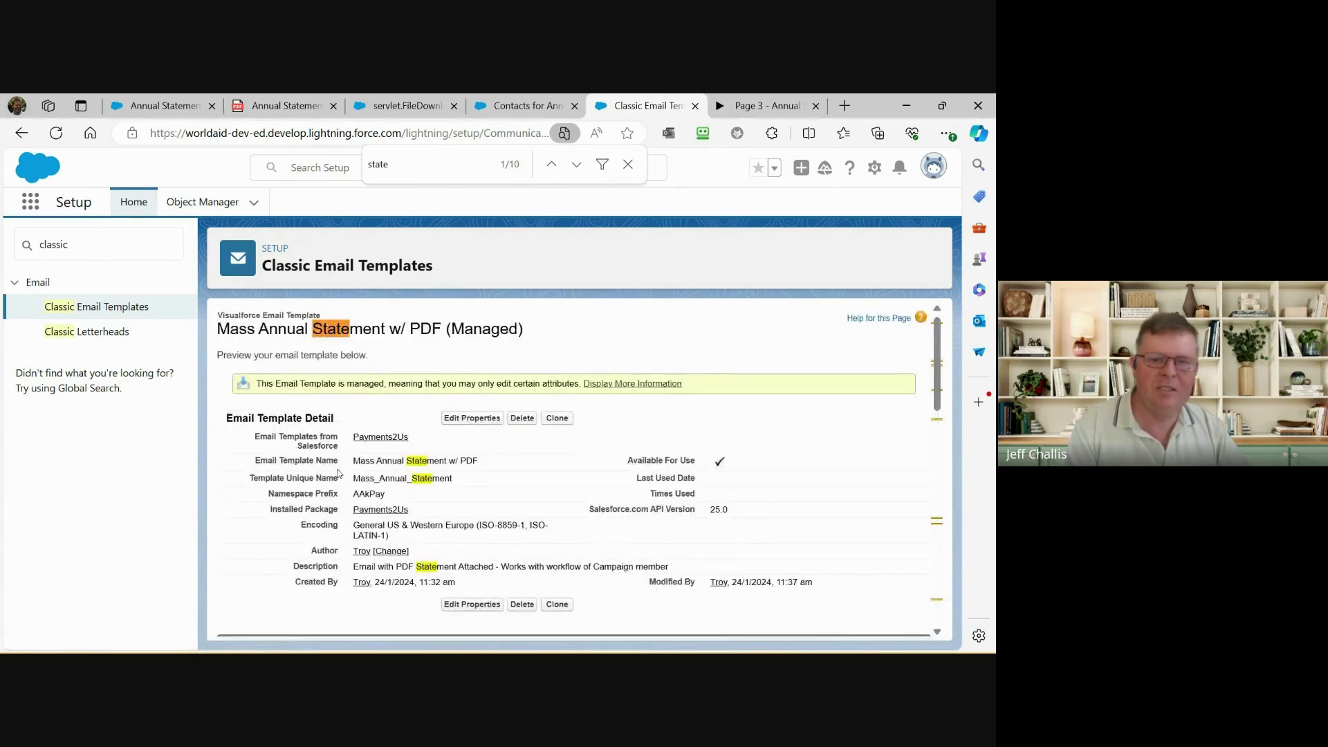
{"action": "scroll", "coordinate": [335, 502], "scroll_direction": "down", "scroll_amount": 5}
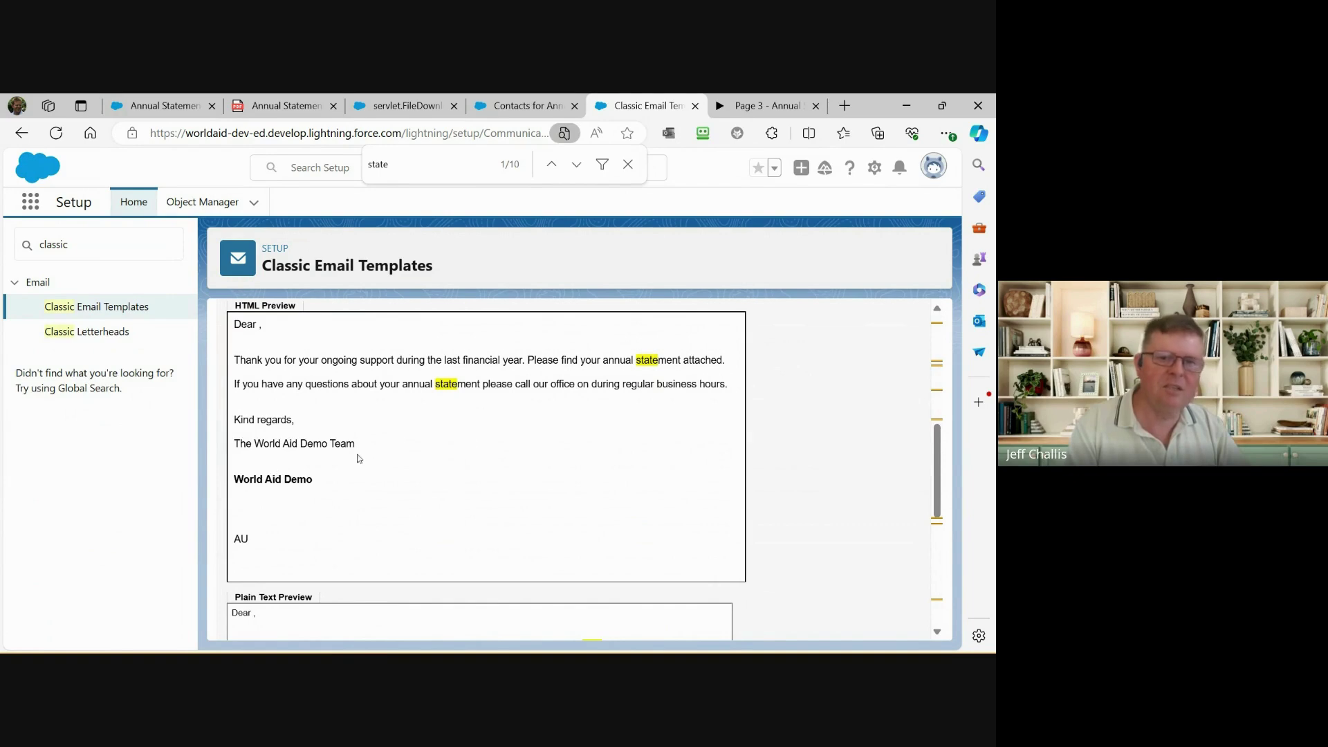
{"action": "scroll", "coordinate": [356, 457], "scroll_direction": "up", "scroll_amount": 3}
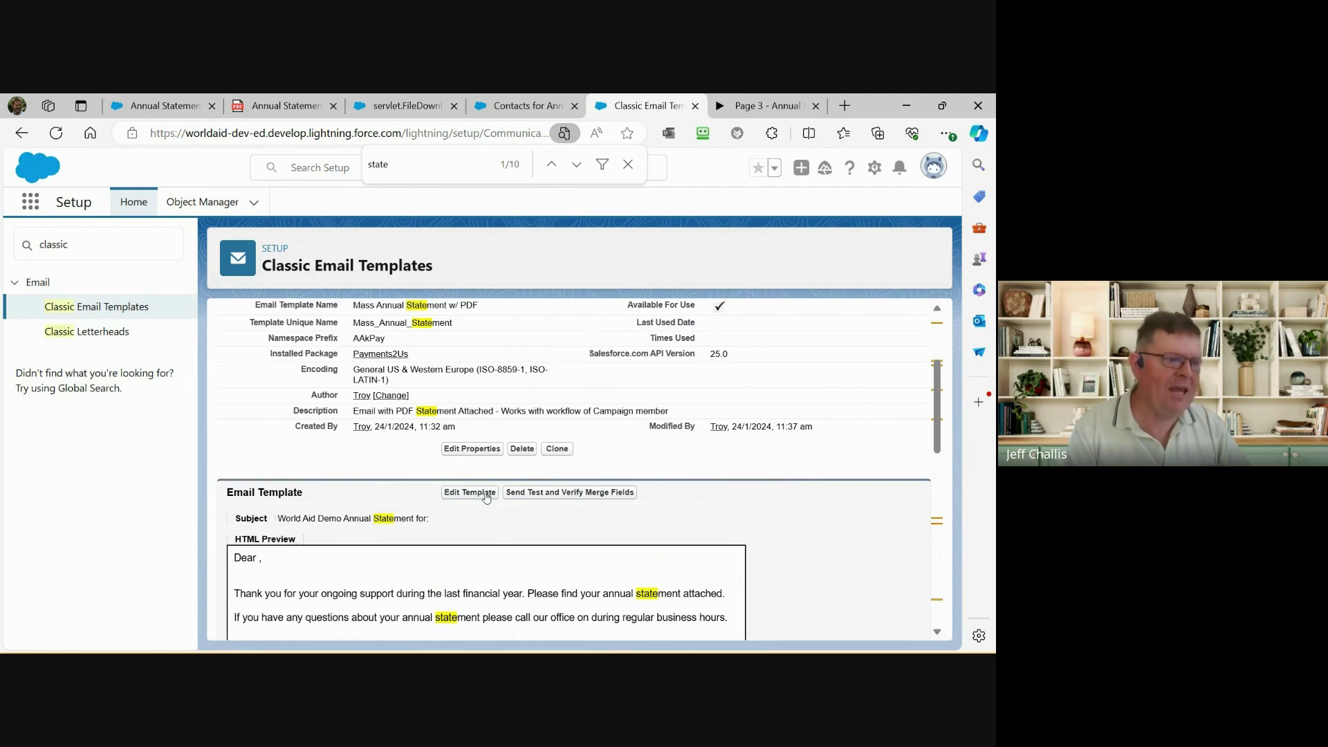
{"action": "scroll", "coordinate": [574, 538], "scroll_direction": "down", "scroll_amount": 2}
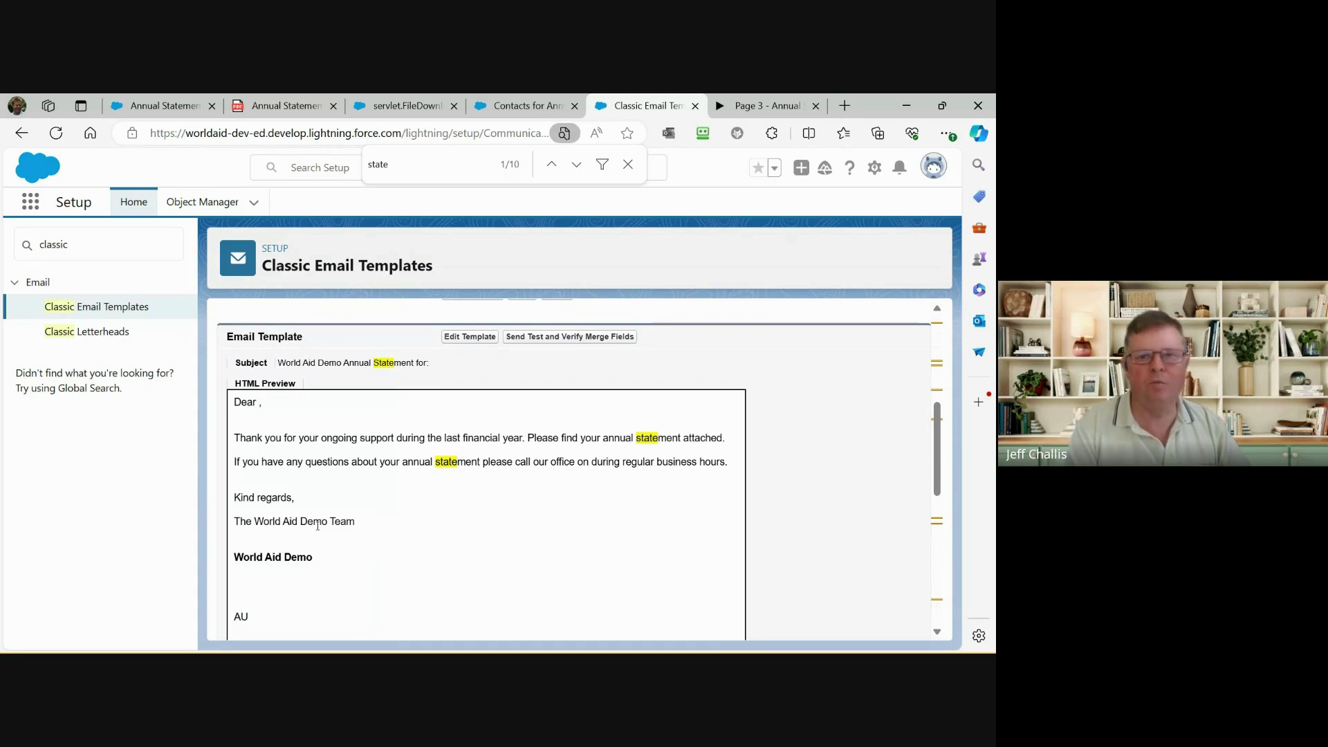
{"action": "scroll", "coordinate": [318, 526], "scroll_direction": "up", "scroll_amount": 1}
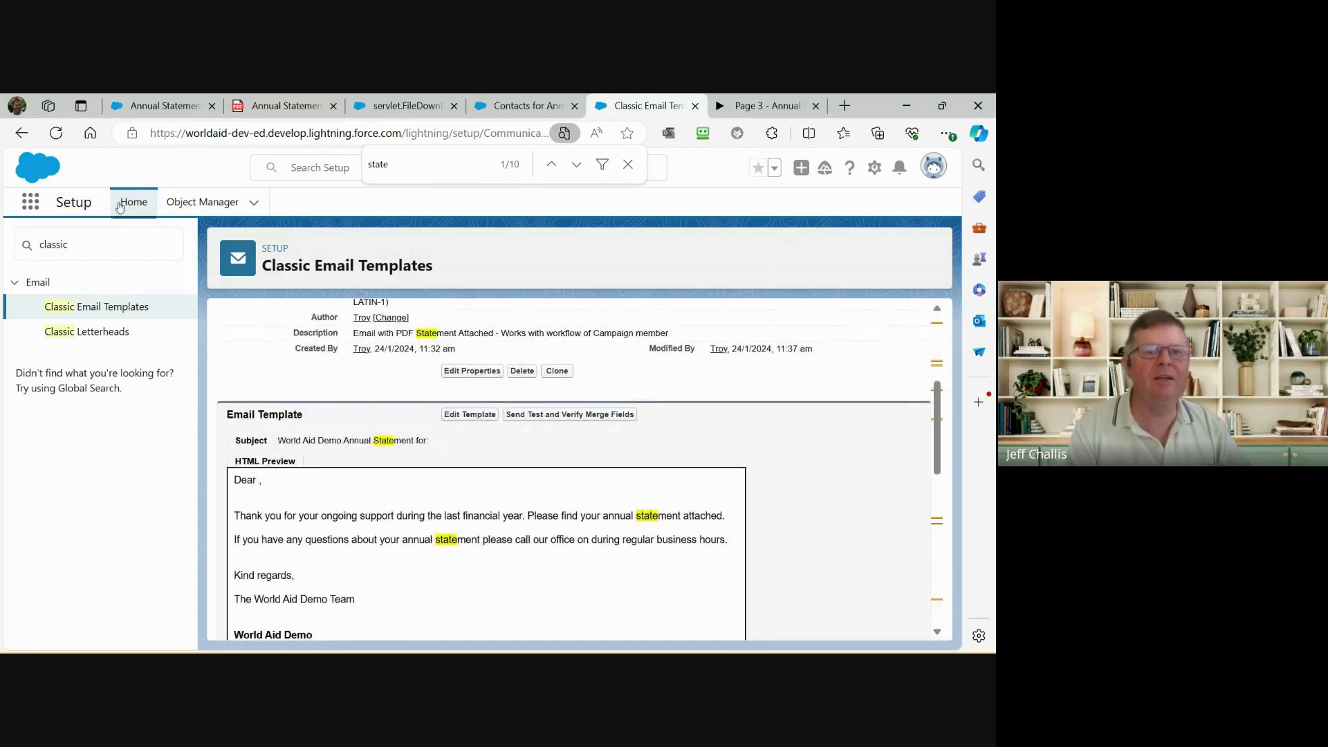
{"action": "left_click", "coordinate": [21, 135]}
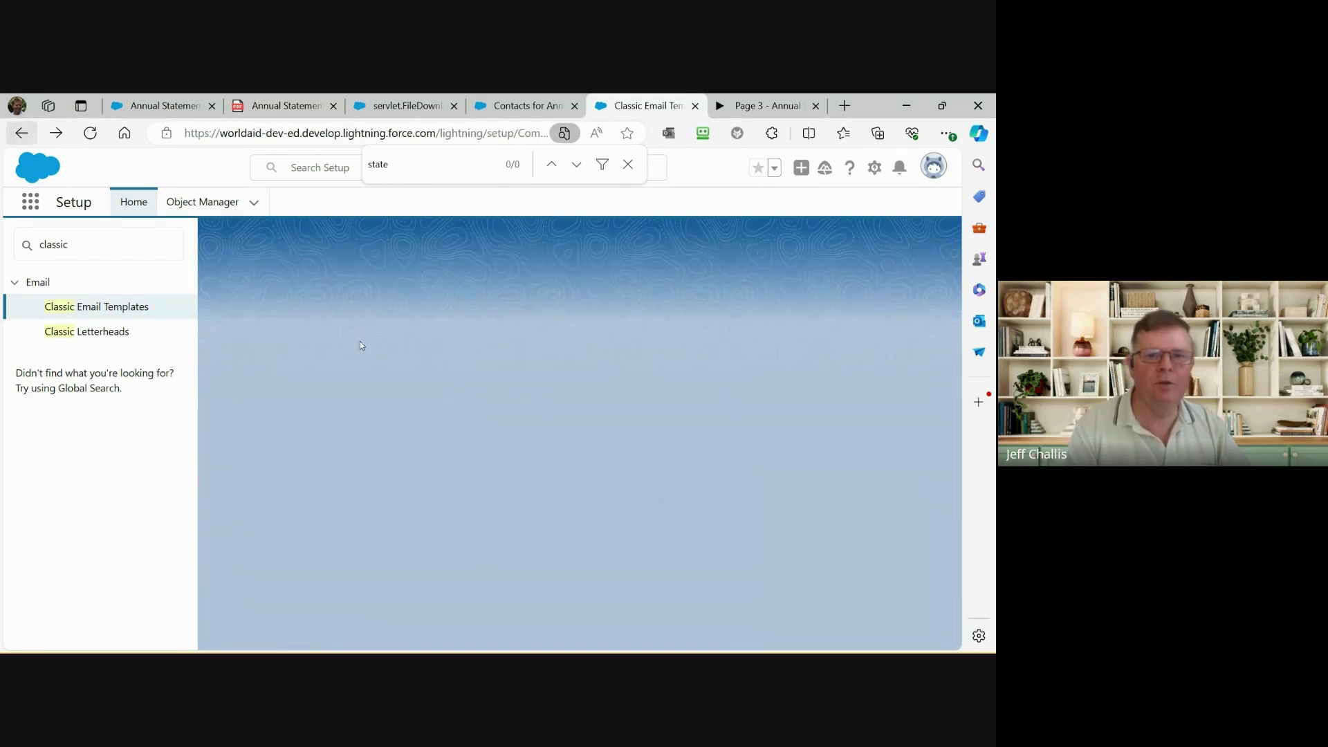
Search the email template list for "receipt", browse the listed templates and open the "Big Movie Event" template.
{"action": "key", "text": "ctrl+f"}
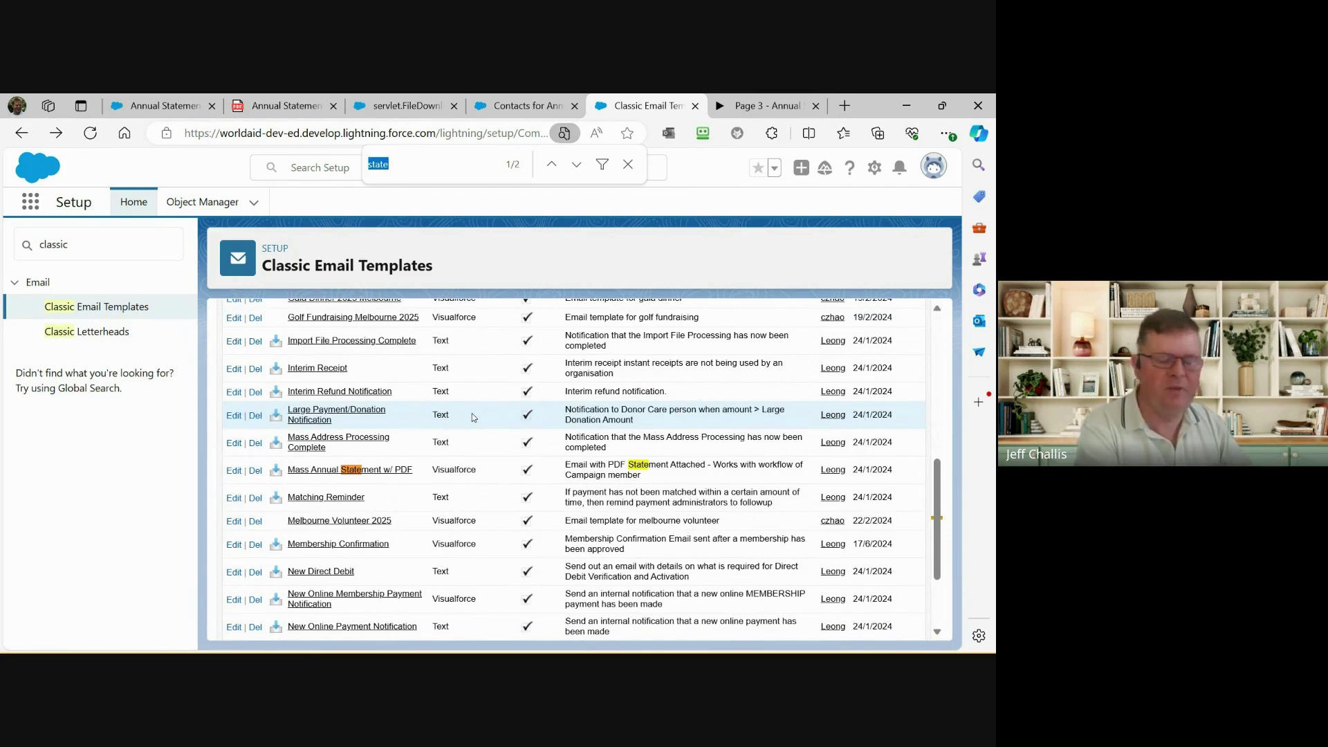
{"action": "type", "text": "receipt"}
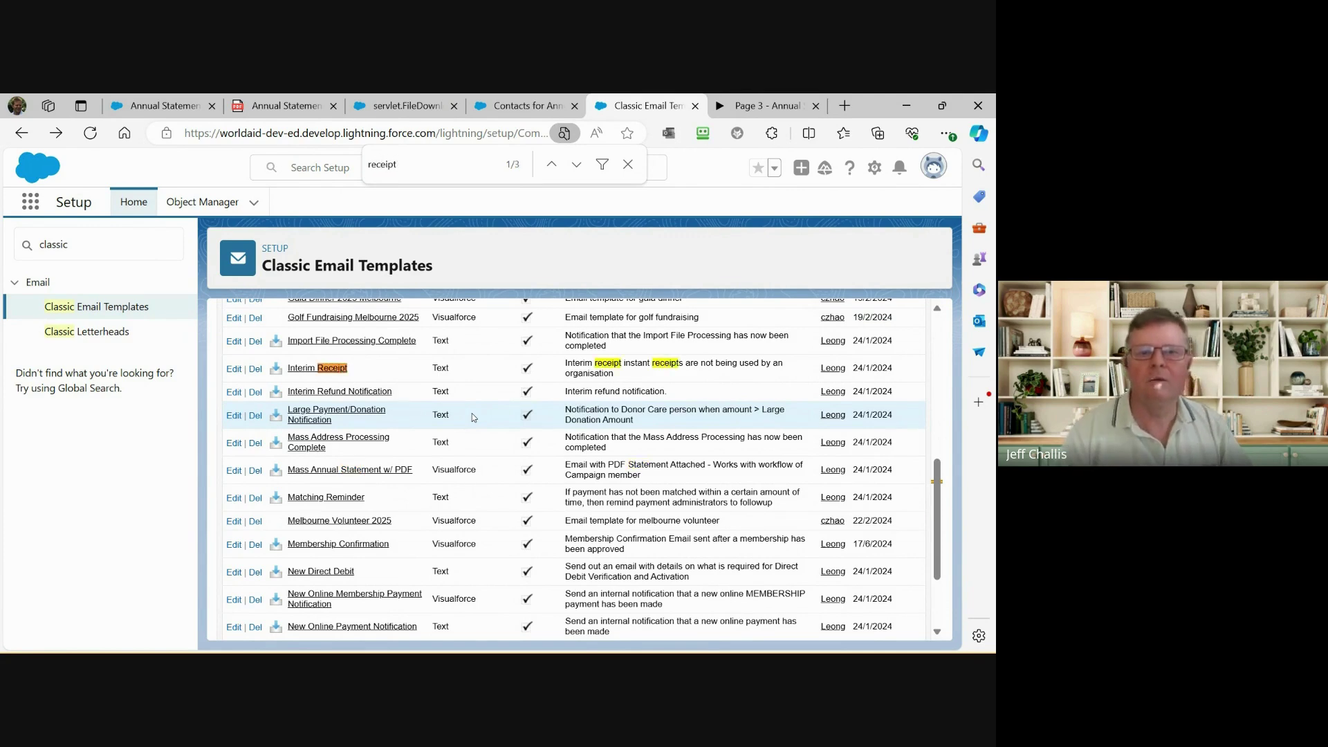
{"action": "key", "text": "Return"}
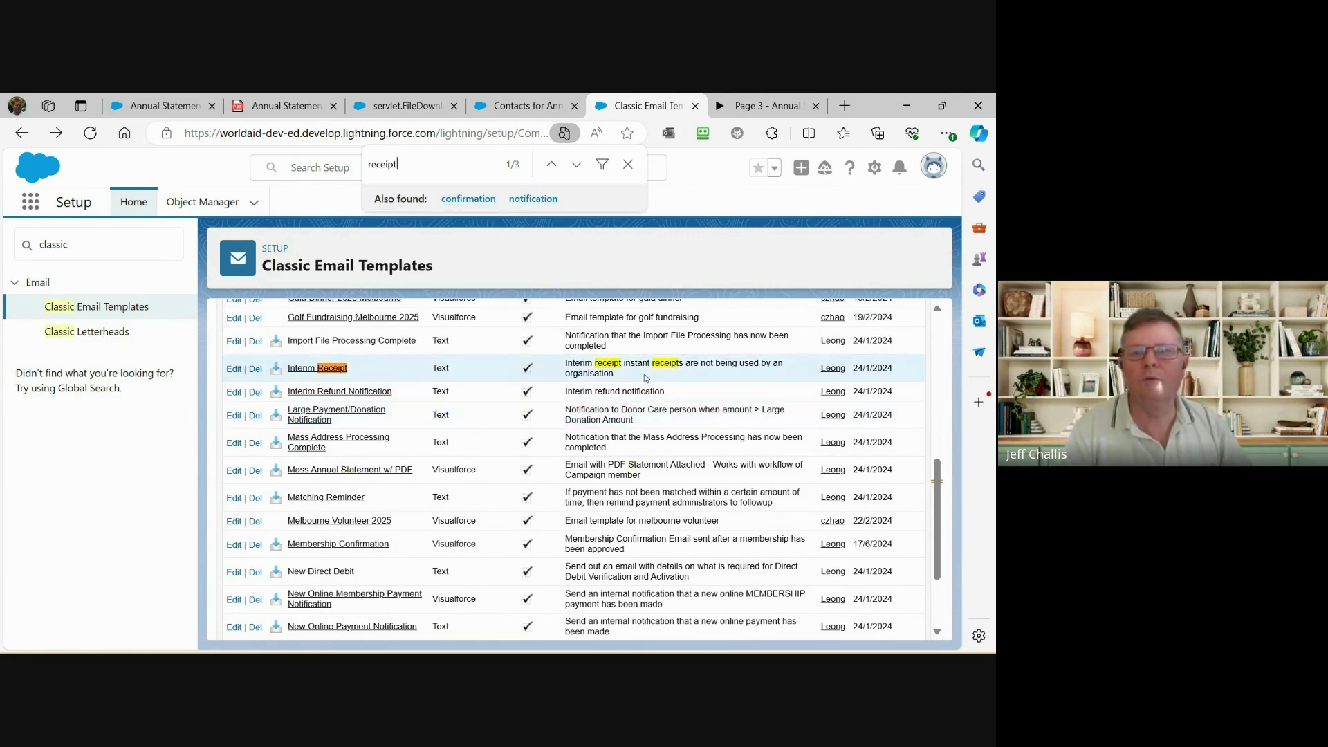
{"action": "left_click", "coordinate": [582, 167]}
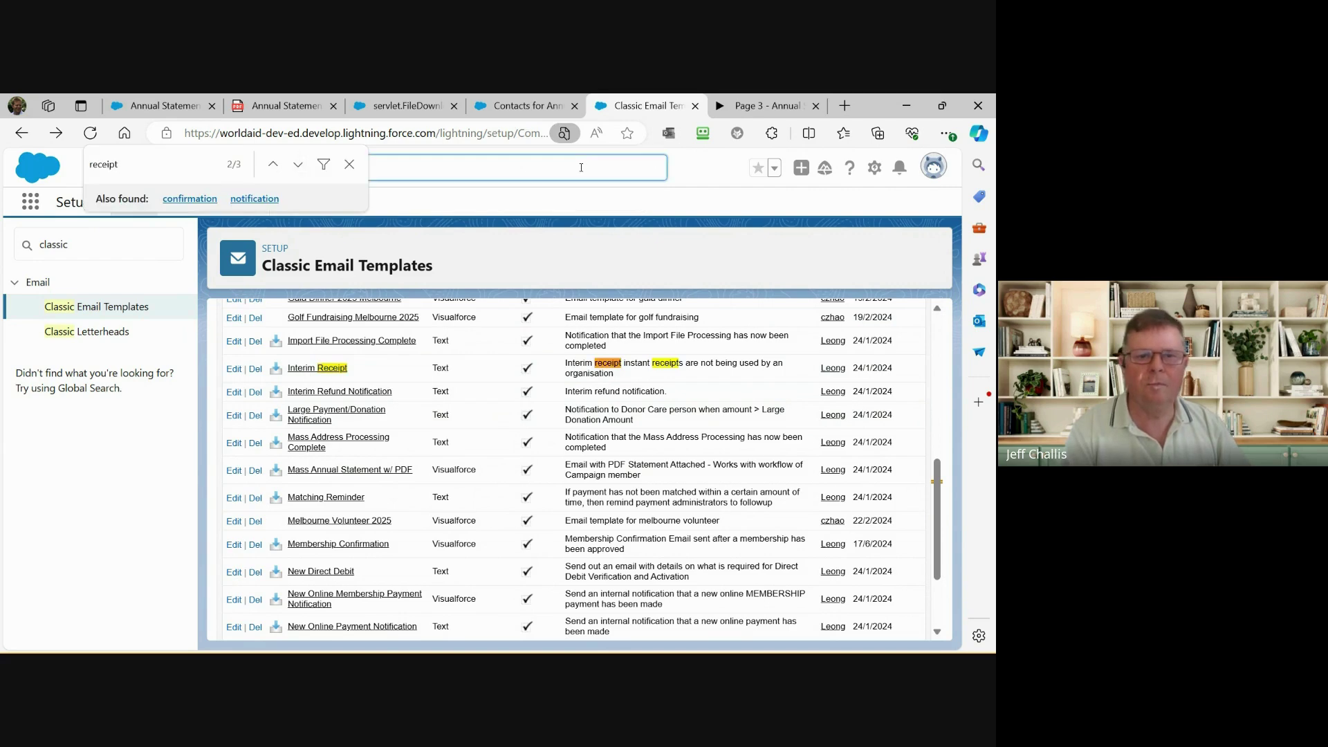
{"action": "left_click", "coordinate": [752, 346]}
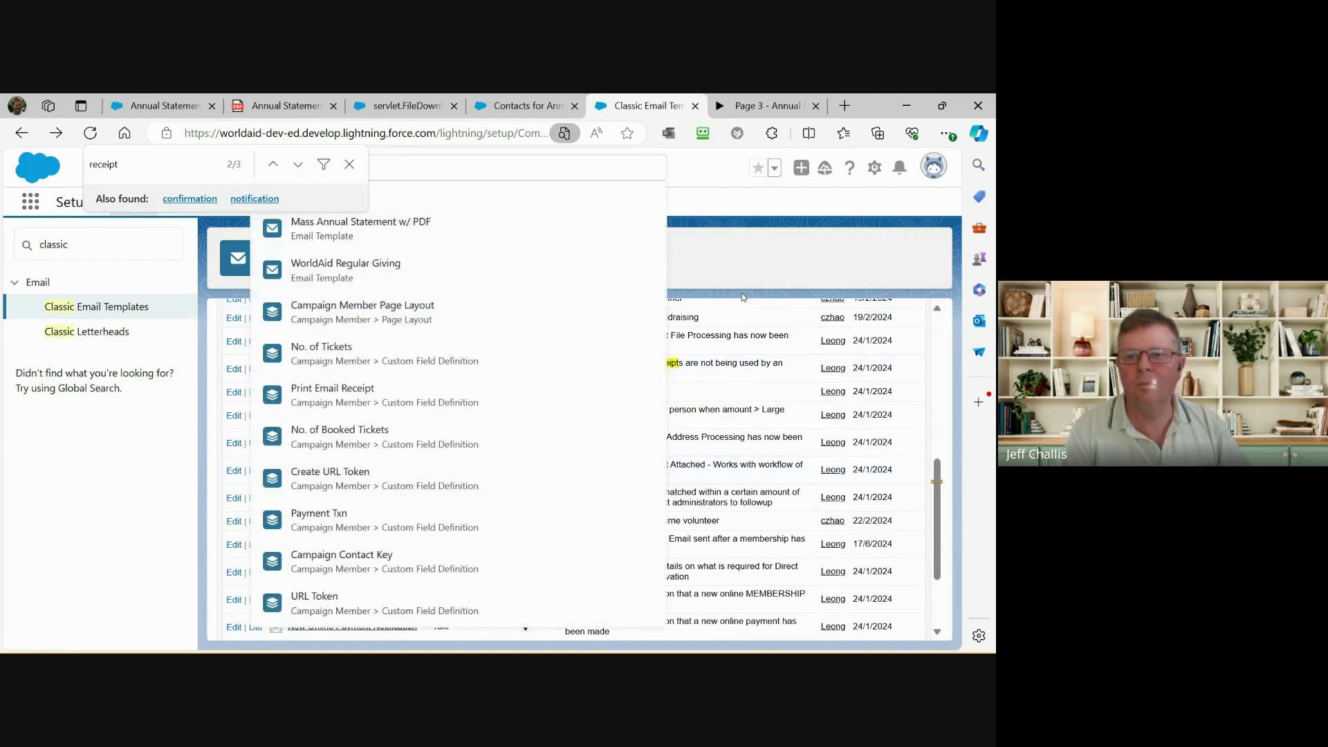
{"action": "scroll", "coordinate": [547, 397], "scroll_direction": "down", "scroll_amount": 3}
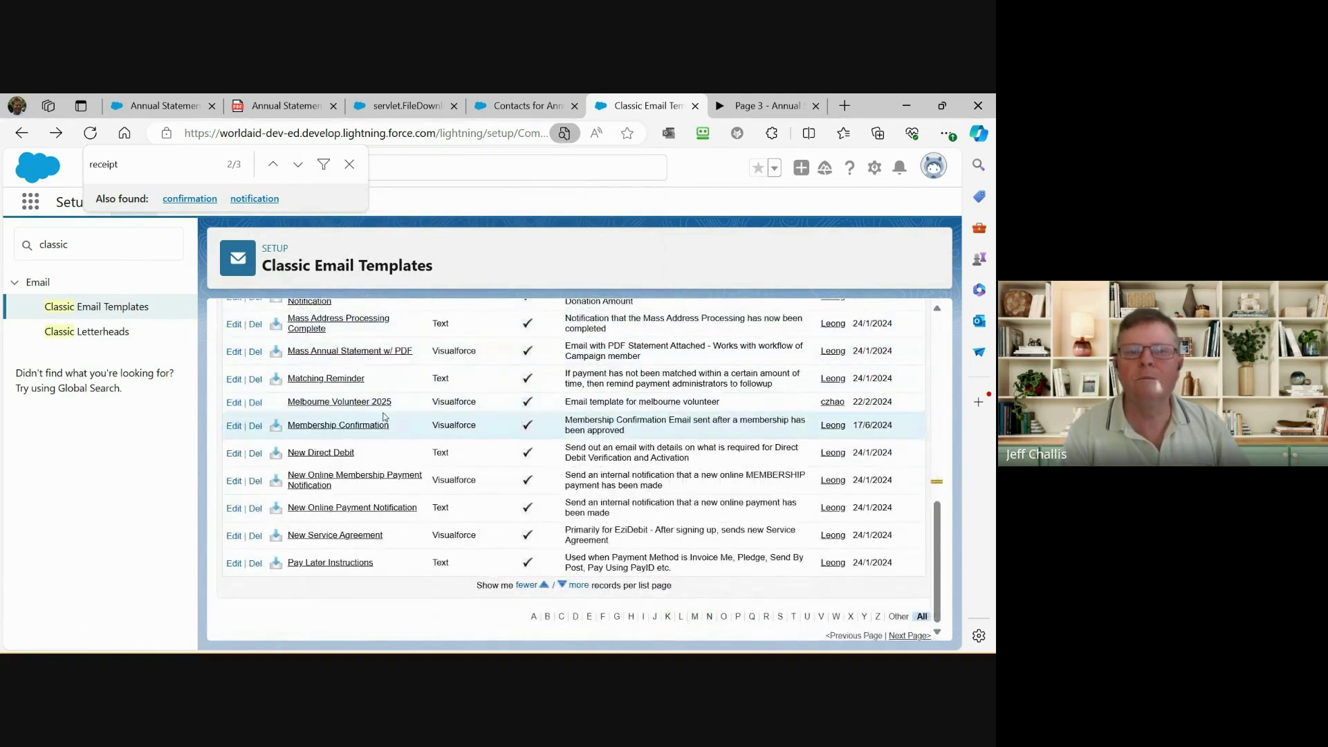
{"action": "scroll", "coordinate": [374, 412], "scroll_direction": "up", "scroll_amount": 15}
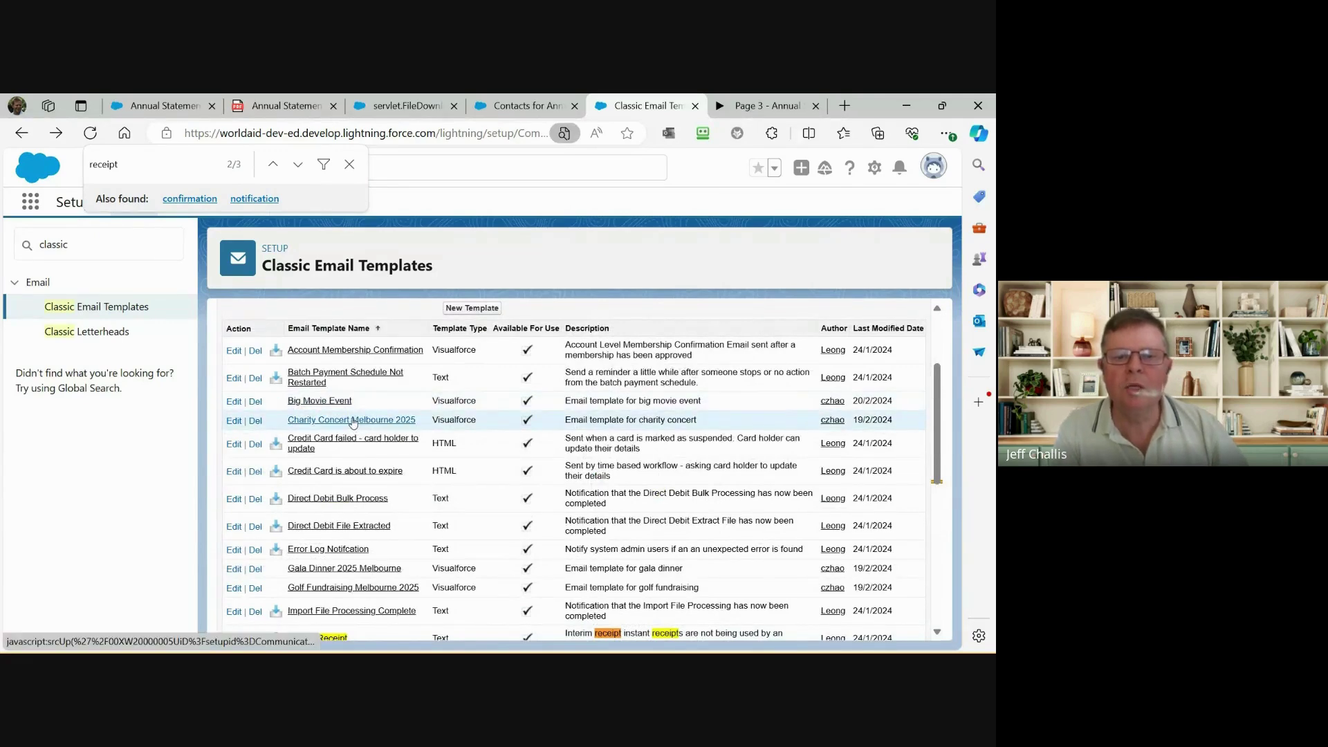
{"action": "left_click", "coordinate": [335, 402]}
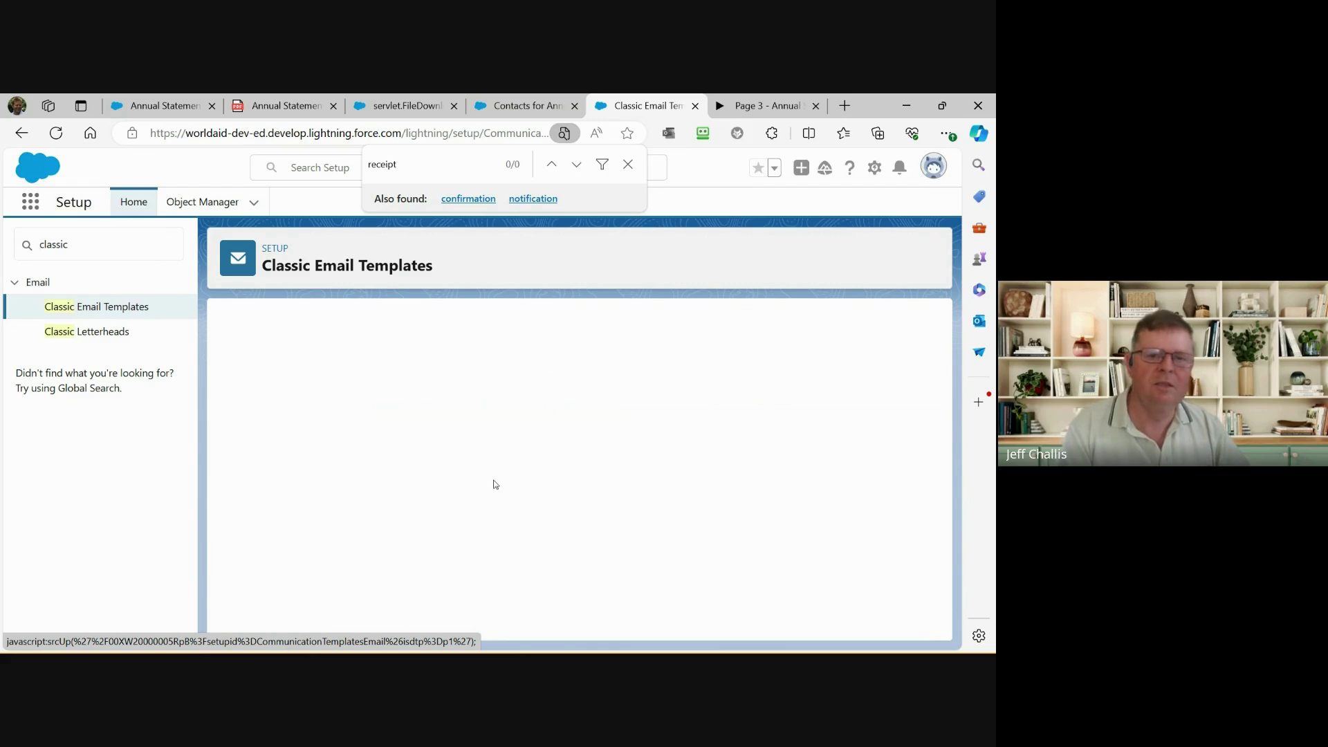
Review the Big Movie Event template's HTML preview from the header down to the order summary and ticket information, and return to its details.
{"action": "scroll", "coordinate": [496, 485], "scroll_direction": "down", "scroll_amount": 5}
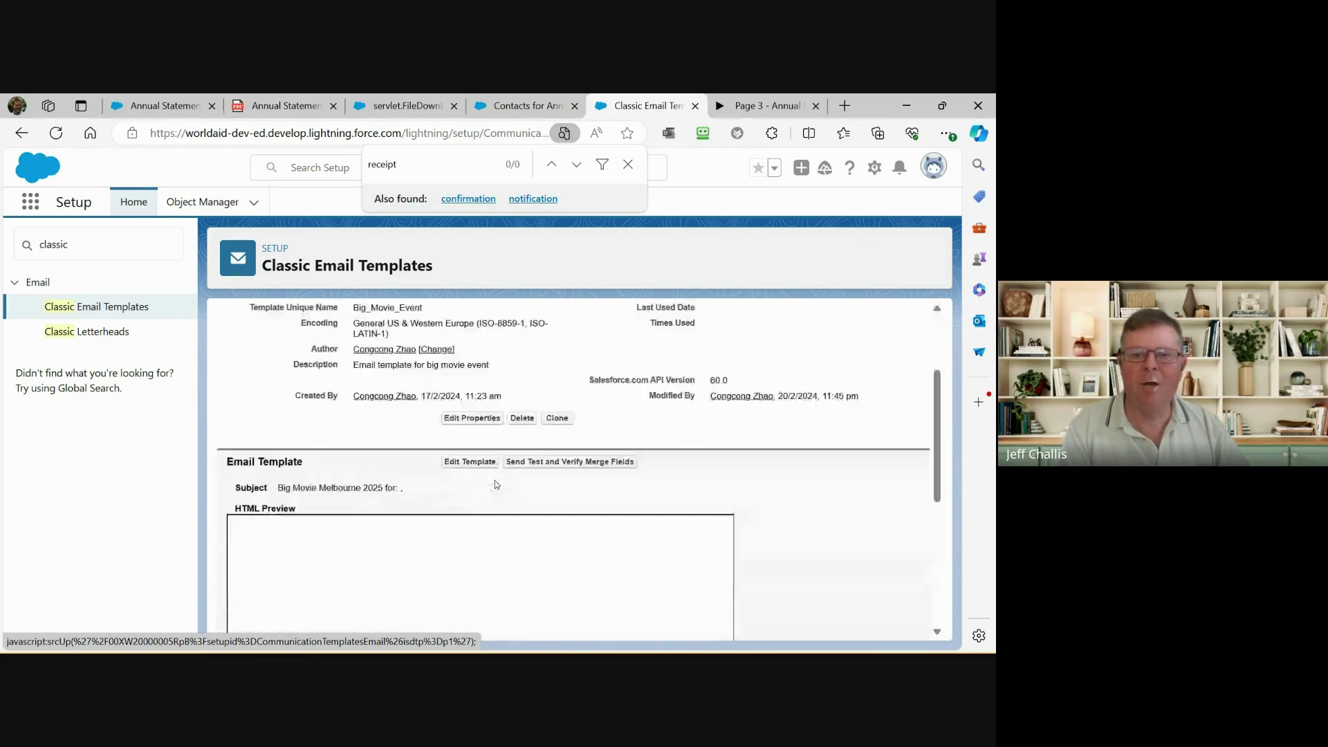
{"action": "scroll", "coordinate": [499, 482], "scroll_direction": "down", "scroll_amount": 2}
{"action": "scroll", "coordinate": [457, 482], "scroll_direction": "up", "scroll_amount": 4}
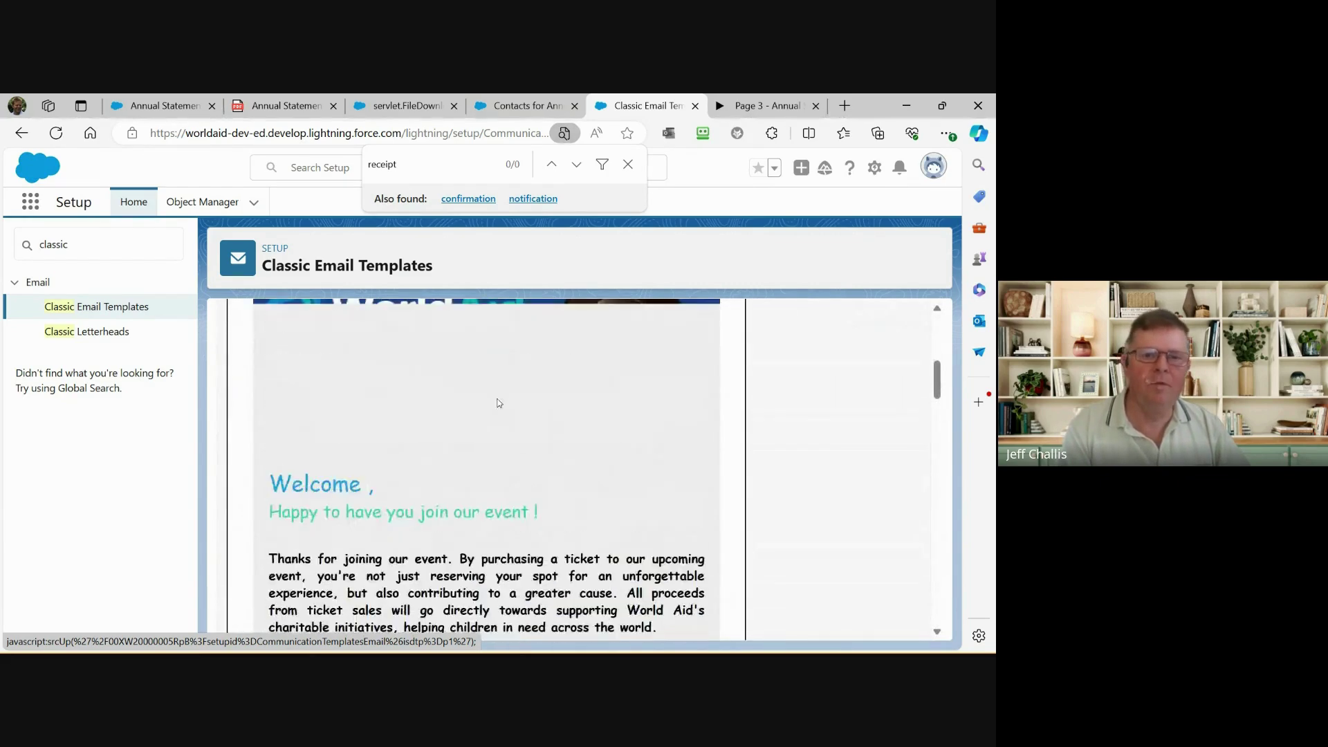
{"action": "scroll", "coordinate": [444, 483], "scroll_direction": "up", "scroll_amount": 2}
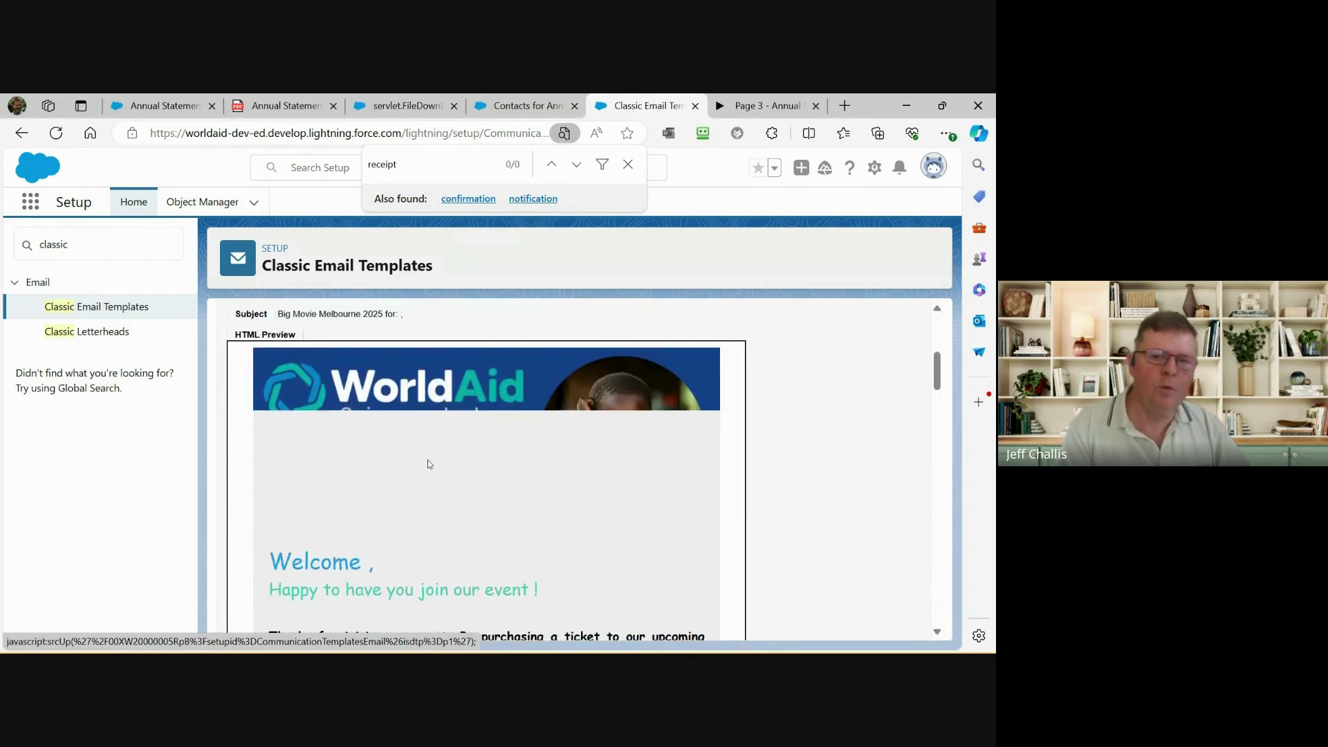
{"action": "scroll", "coordinate": [419, 475], "scroll_direction": "down", "scroll_amount": 3}
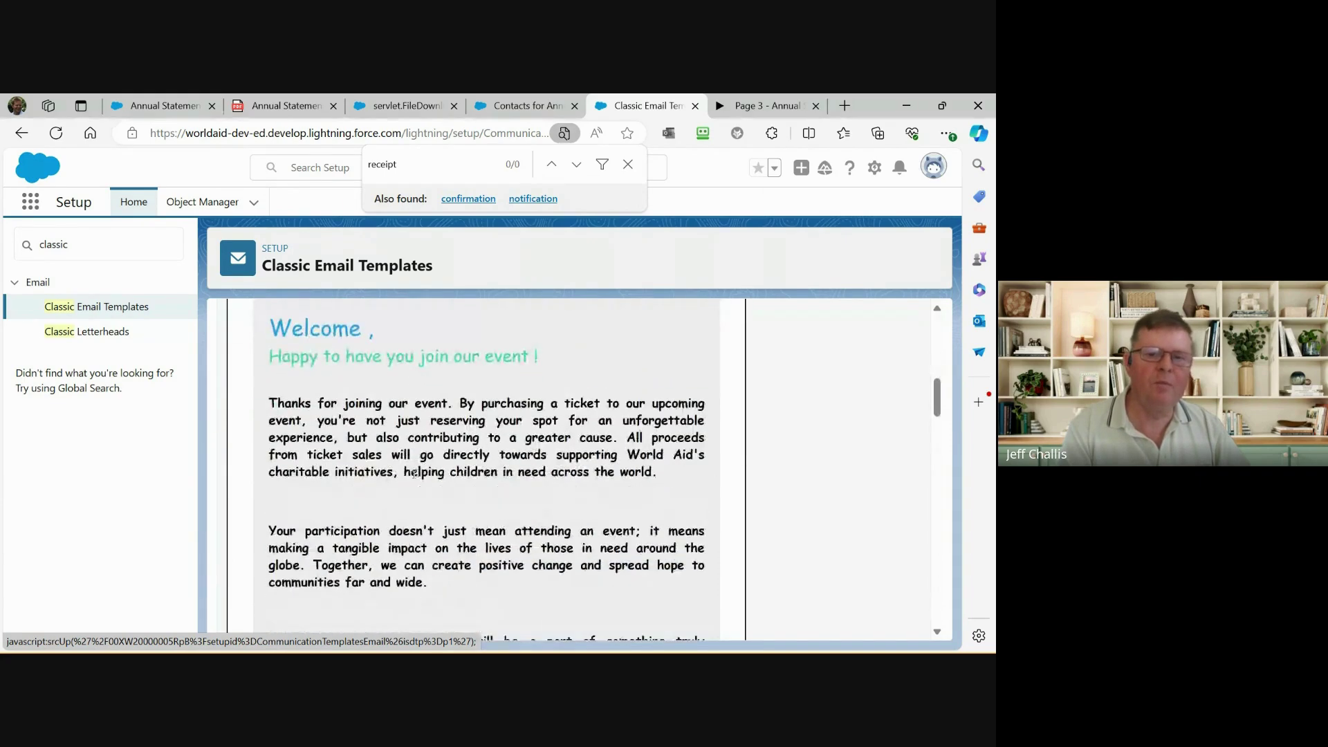
{"action": "scroll", "coordinate": [410, 419], "scroll_direction": "down", "scroll_amount": 5}
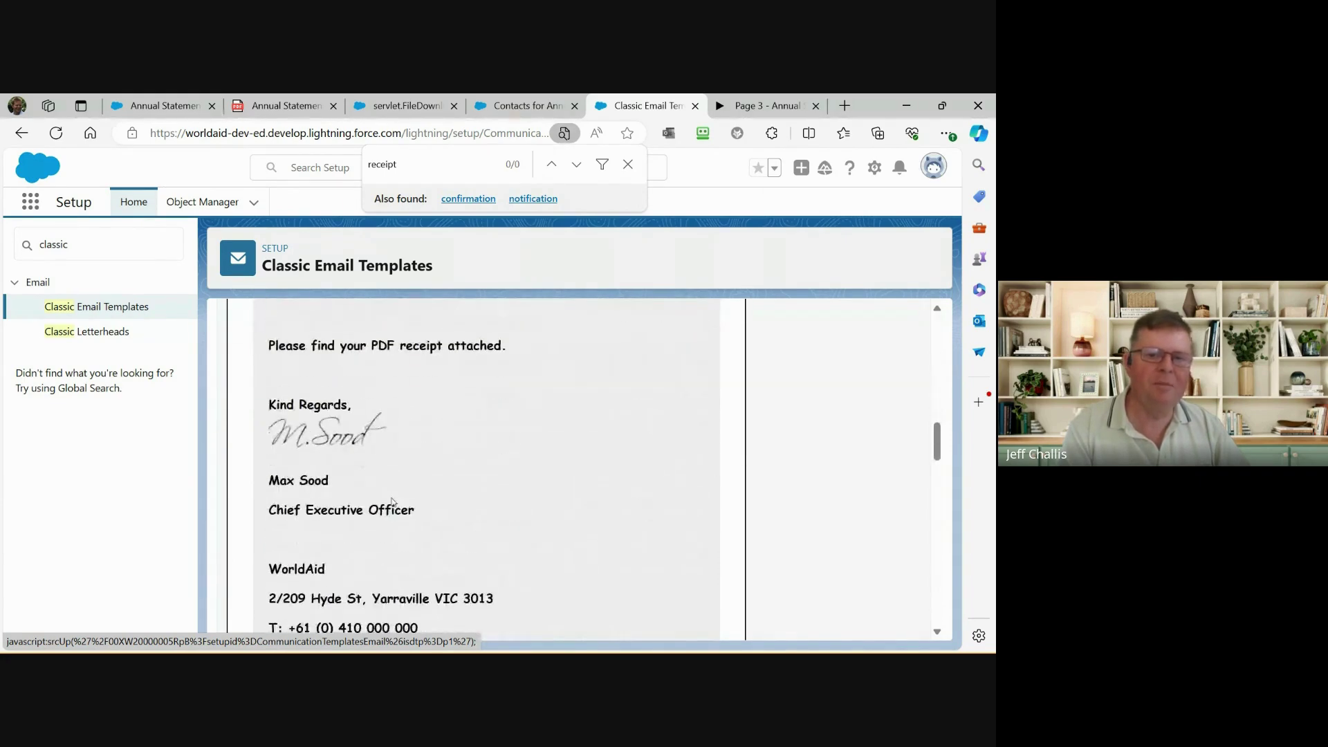
{"action": "scroll", "coordinate": [388, 521], "scroll_direction": "down", "scroll_amount": 2}
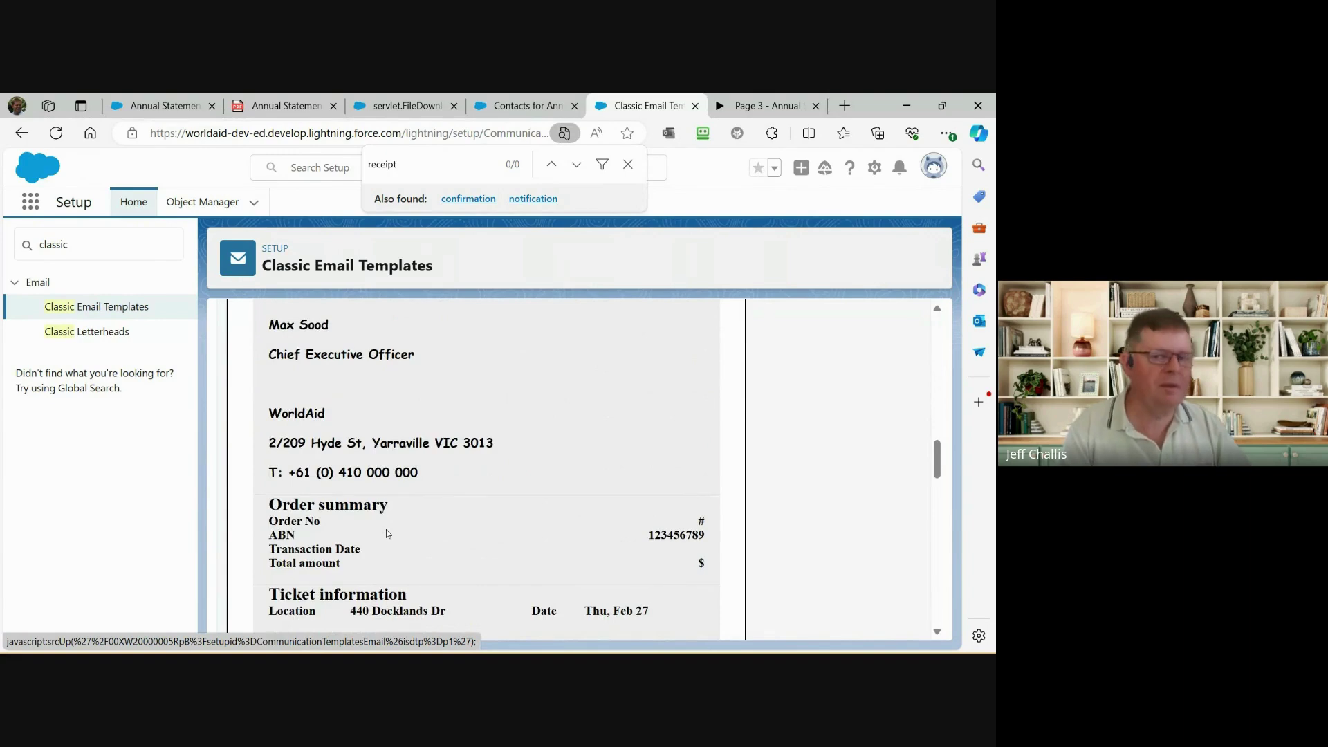
{"action": "scroll", "coordinate": [386, 529], "scroll_direction": "up", "scroll_amount": 8}
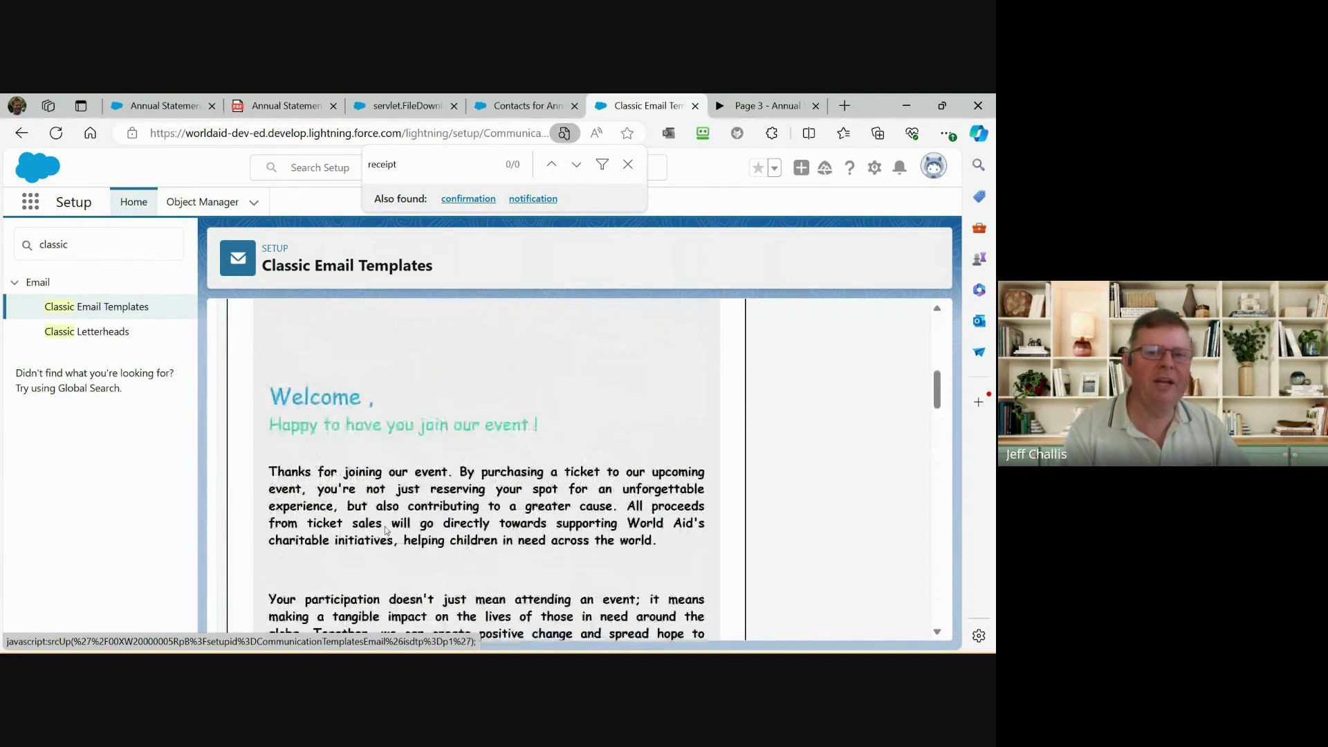
{"action": "scroll", "coordinate": [386, 530], "scroll_direction": "up", "scroll_amount": 8}
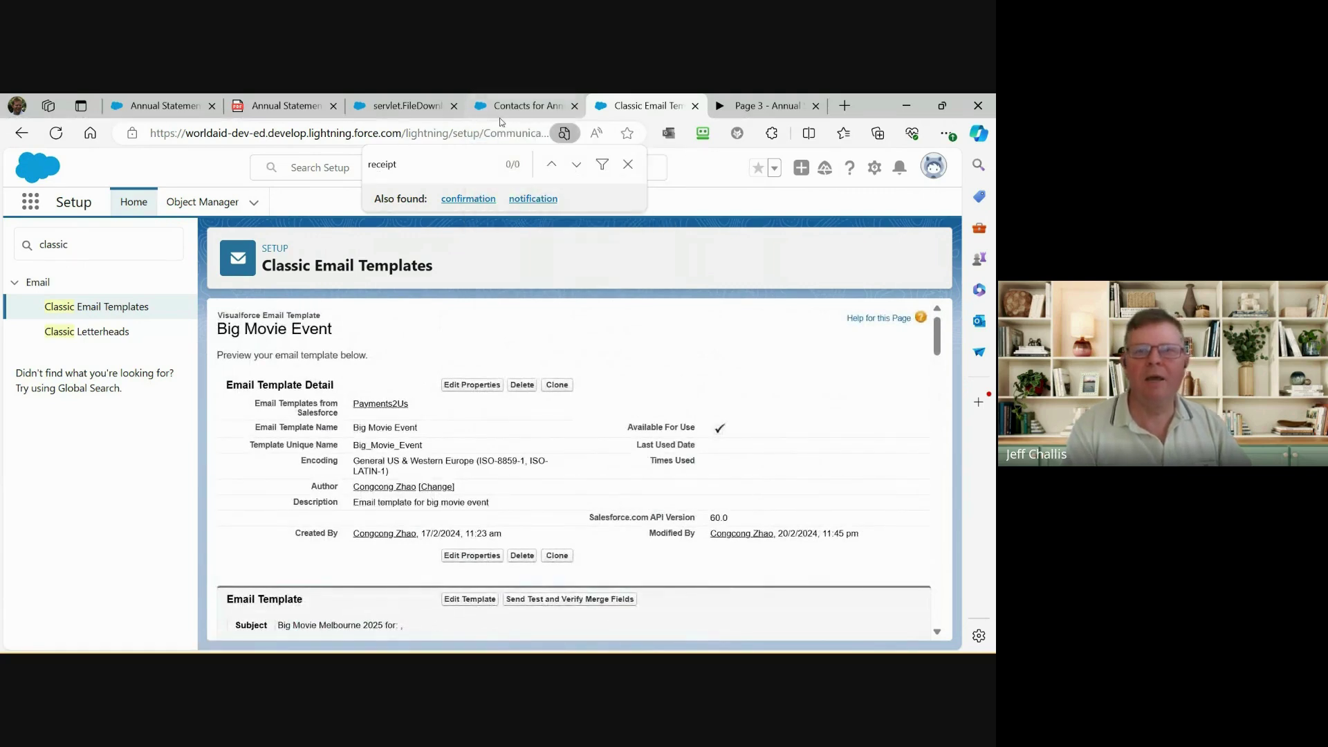
Switch to the Figma webinar slides, advance past "Live Demo" to "Getting Help (FAQs)", and reveal the User Guide and FAQ items.
{"action": "left_click", "coordinate": [745, 109]}
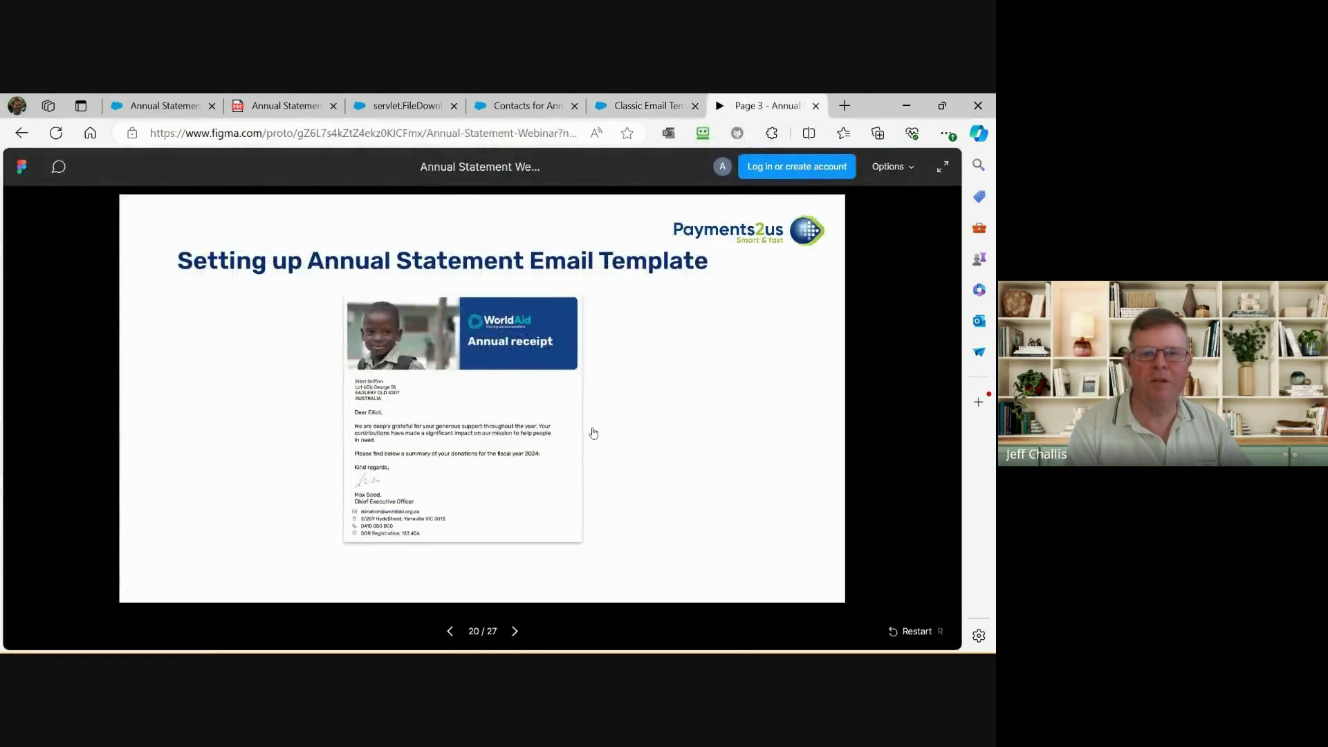
{"action": "left_click", "coordinate": [754, 486]}
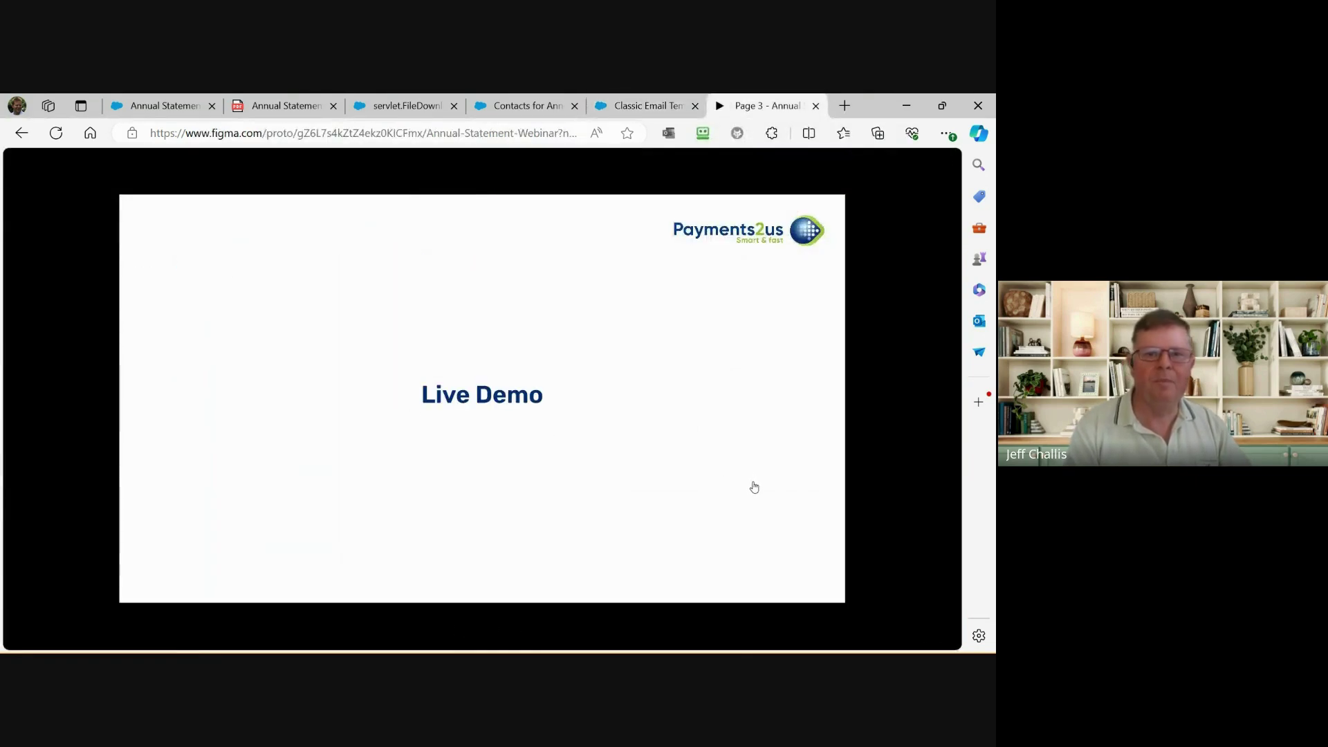
{"action": "left_click", "coordinate": [754, 487]}
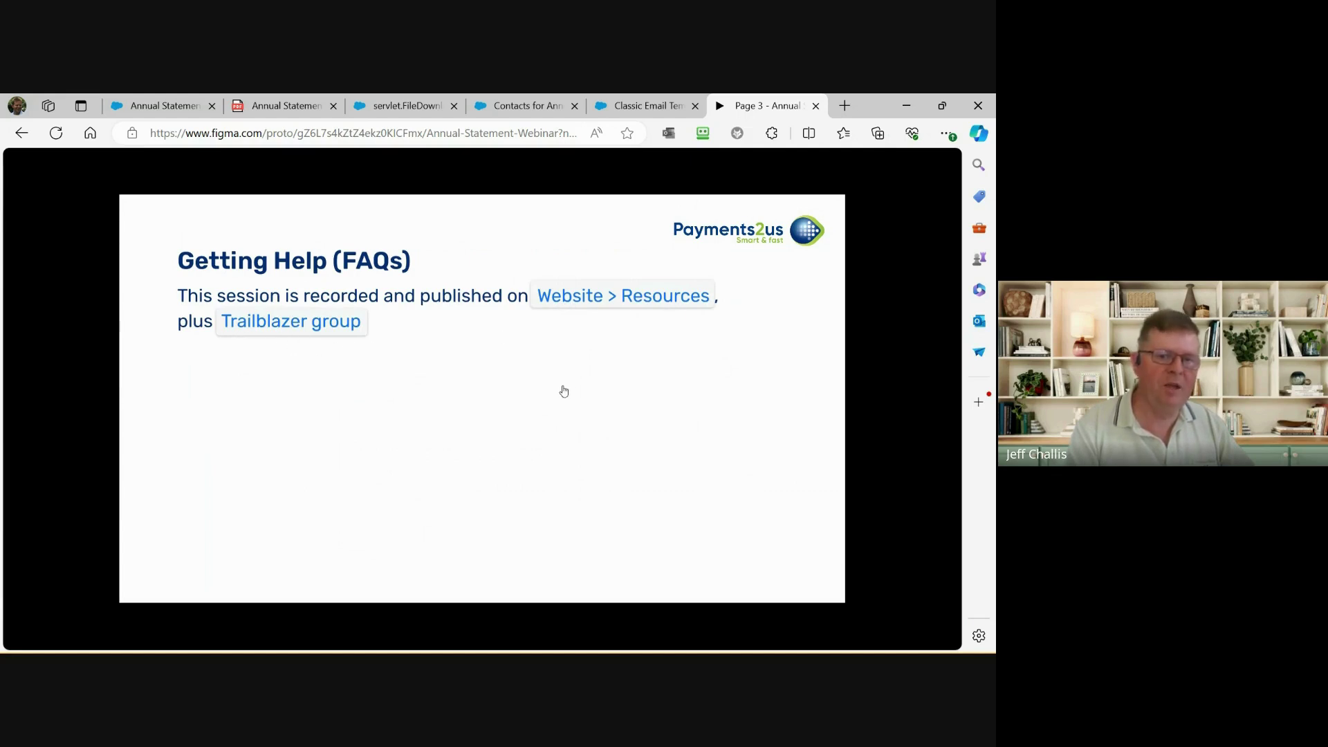
{"action": "left_click", "coordinate": [660, 408]}
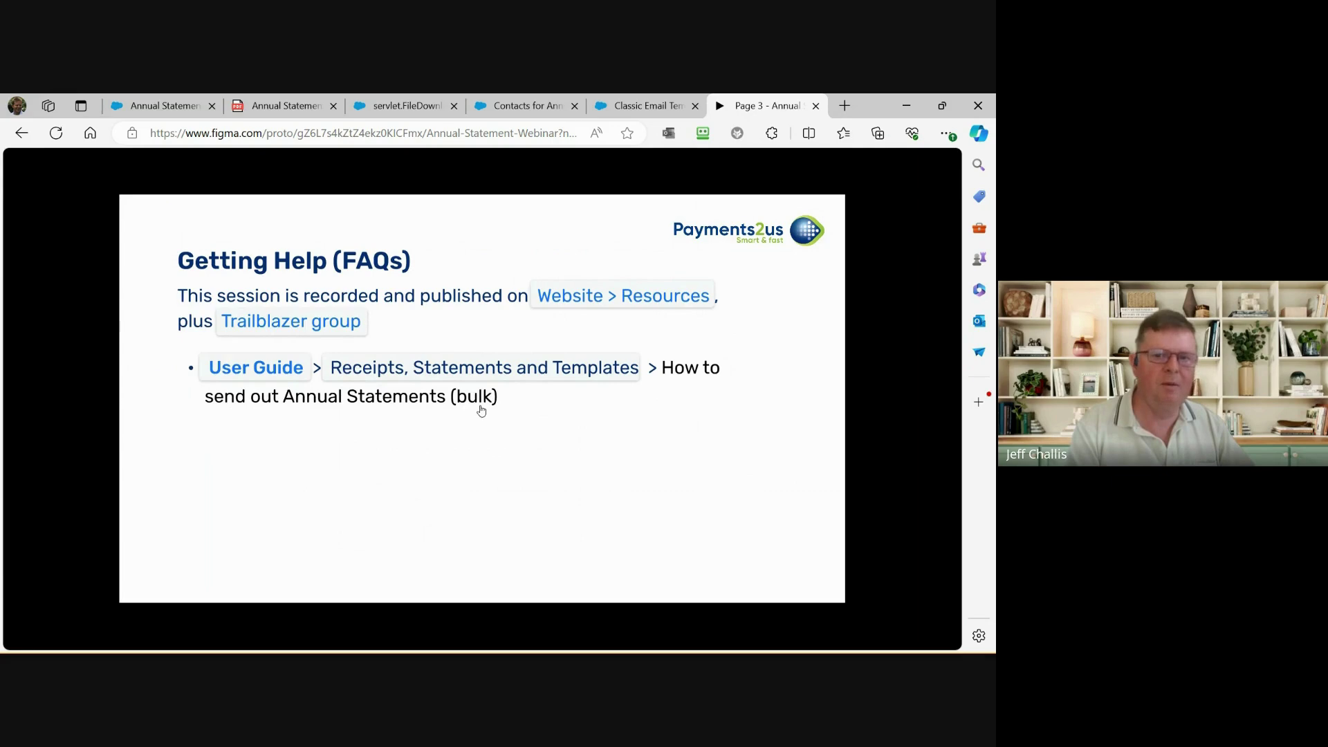
{"action": "left_click", "coordinate": [593, 432]}
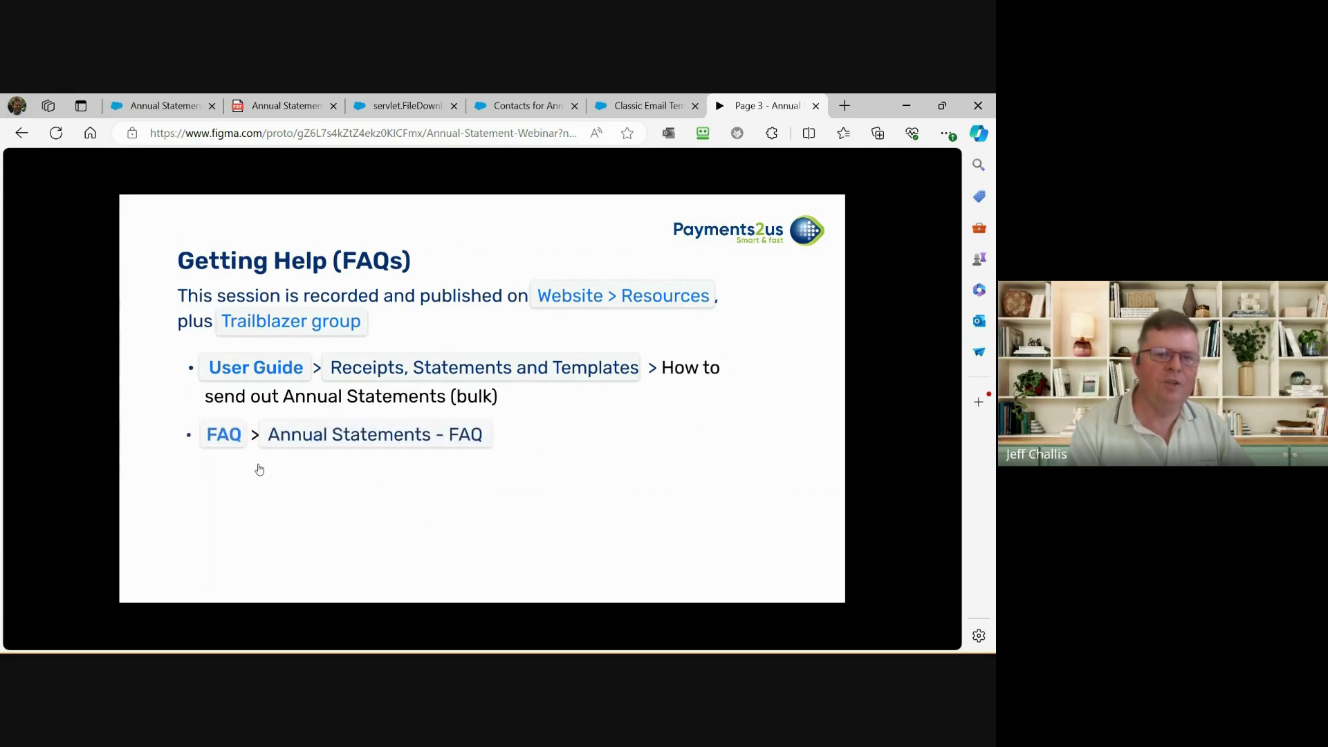